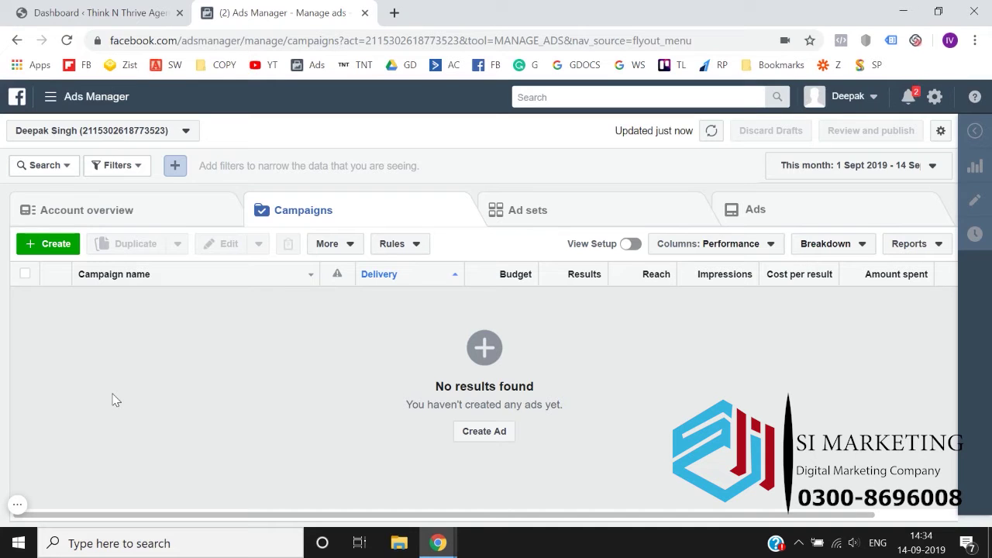
- Switch to the WordPress dashboard and open the Think N Thrive Agency site in a separate browser tab, keeping the dashboard in front
click(48, 11)
mouse_move(96, 99)
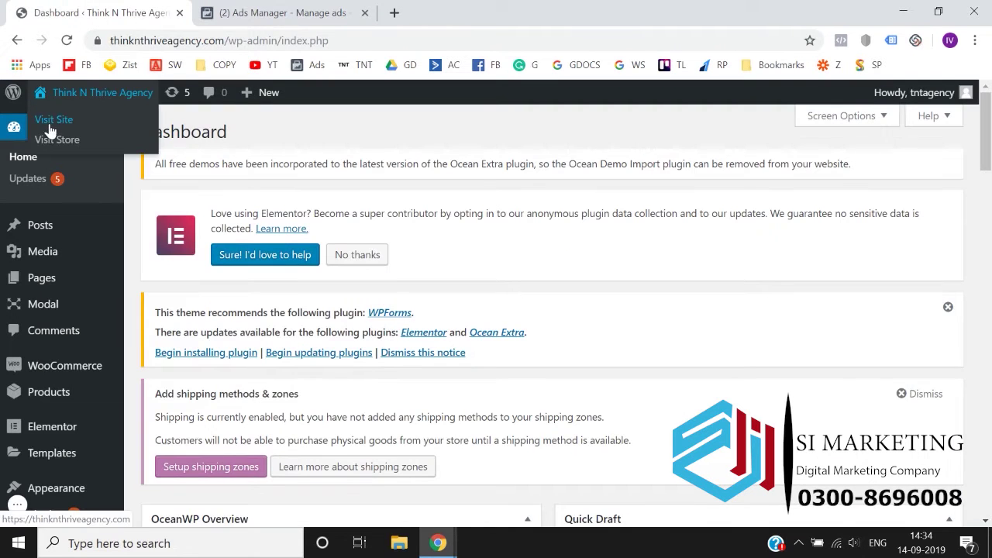
right_click(51, 128)
click(85, 133)
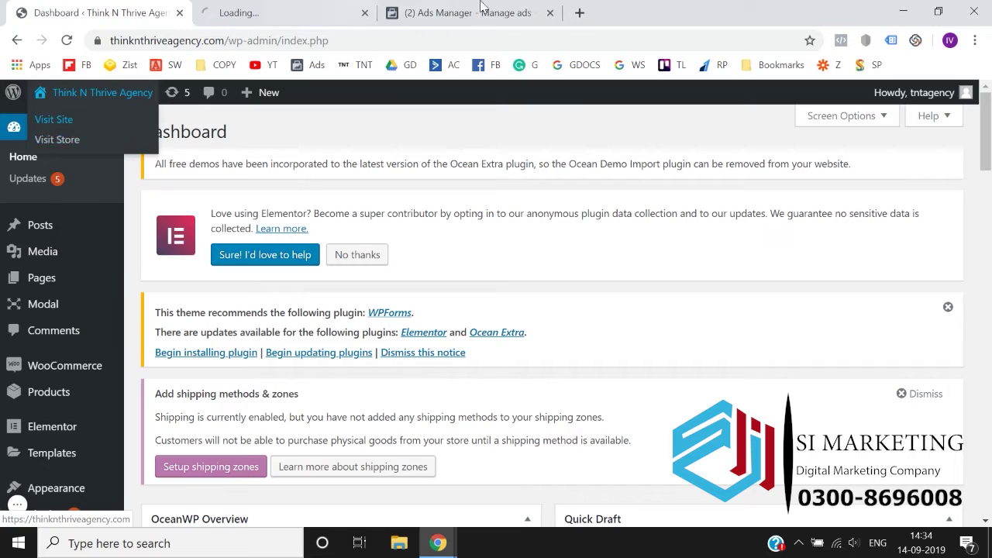
click(261, 6)
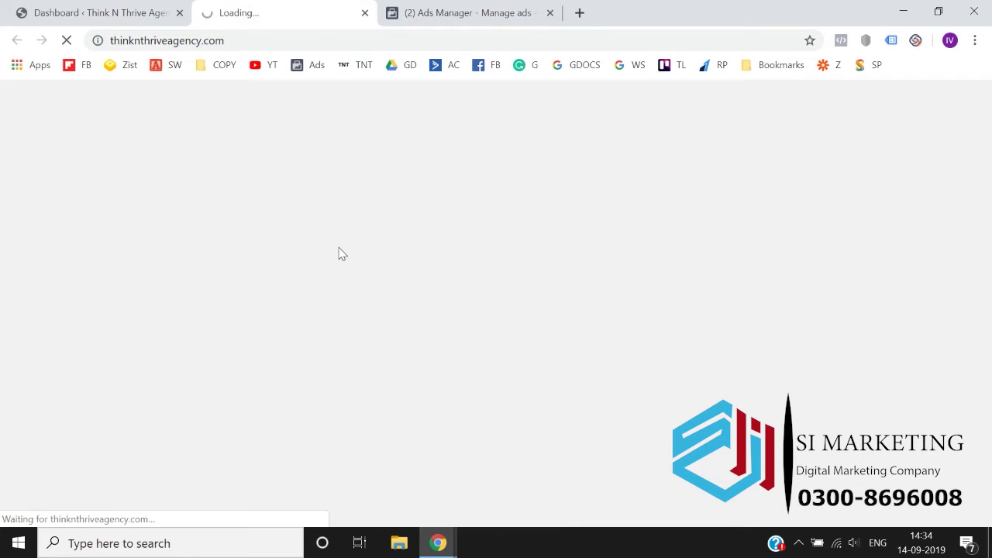
click(488, 12)
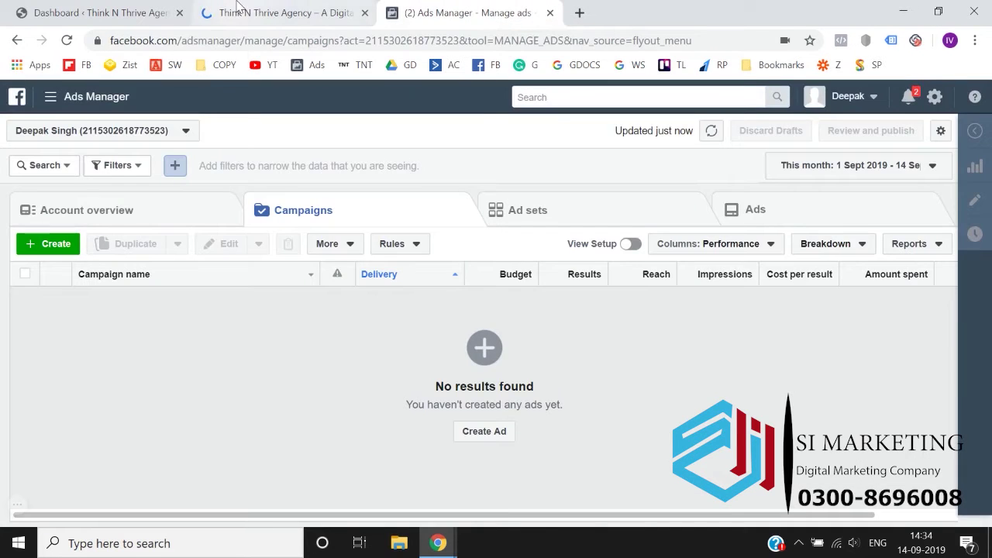
click(240, 8)
click(111, 9)
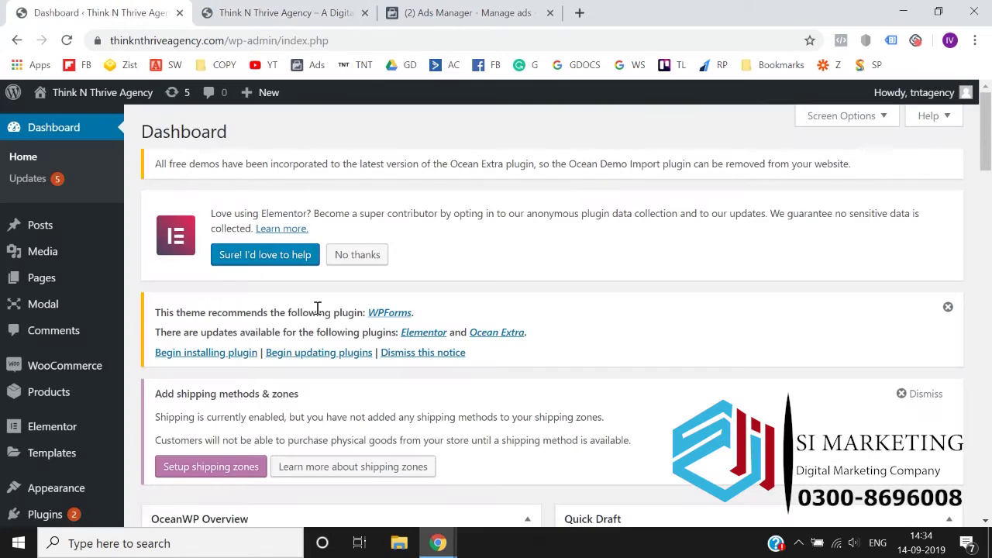
- Open the page for adding new plugins in the WordPress dashboard
mouse_move(67, 303)
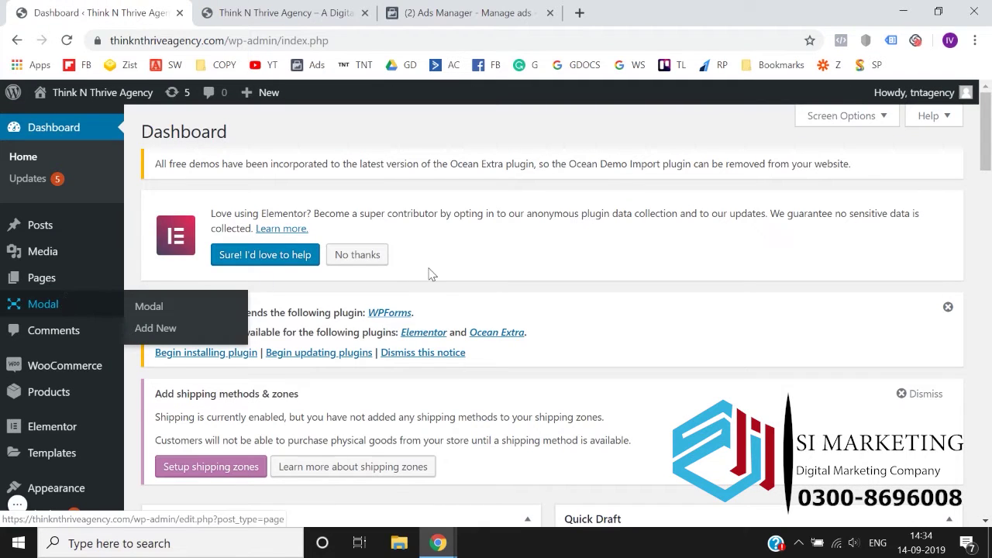
scroll(159, 327, down, 2)
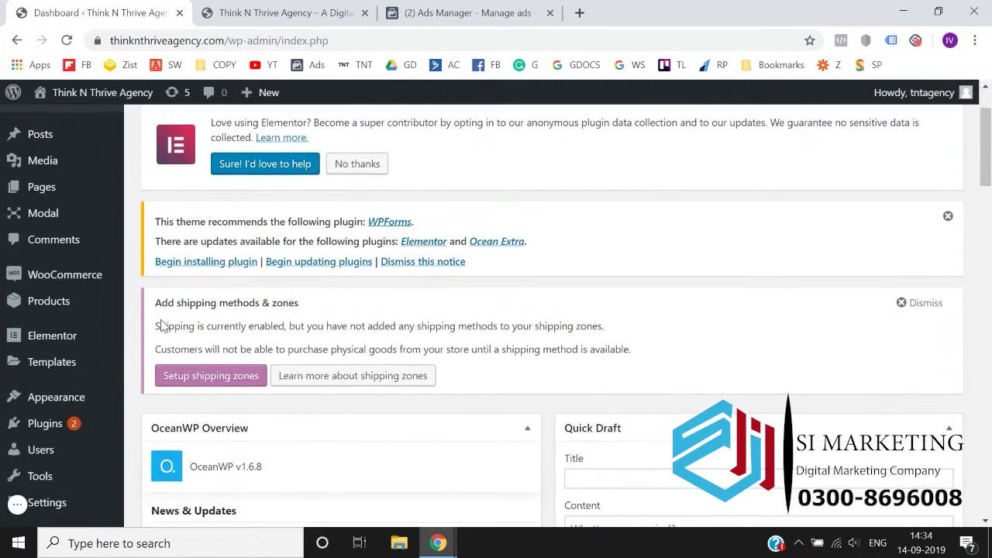
scroll(40, 387, down, 1)
mouse_move(43, 387)
mouse_move(66, 349)
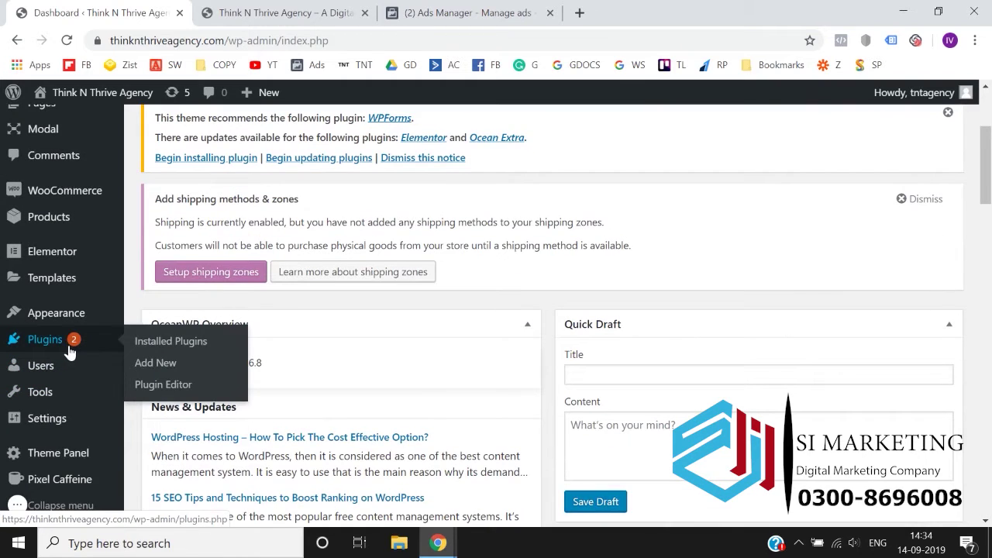
click(147, 366)
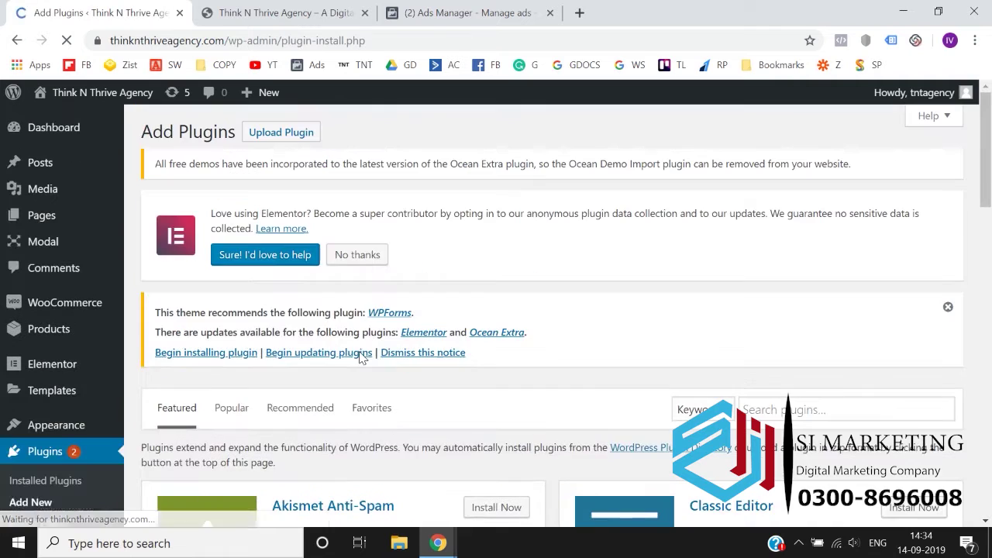
- Search the plugin directory for "product feed facebook"
scroll(362, 356, down, 2)
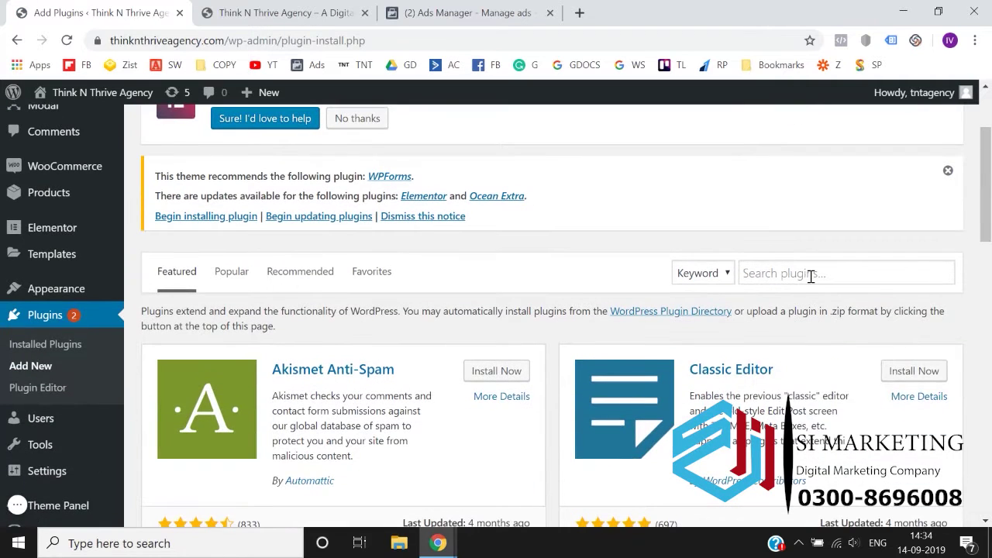
click(811, 276)
text(product f)
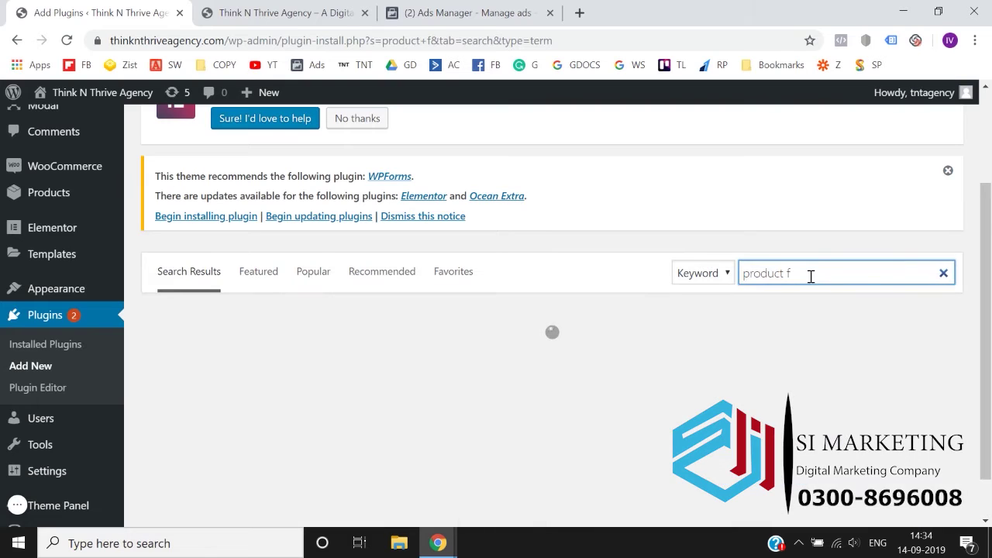
text(eed facebook)
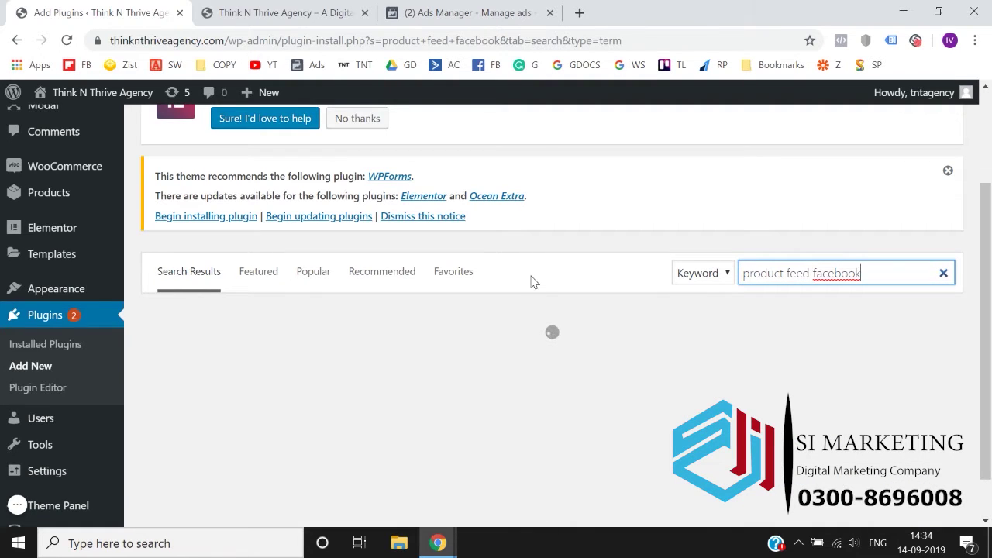
- Find the Product Catalog Feed by PixelYourSite plugin among the search results, then install and activate it
scroll(531, 282, down, 5)
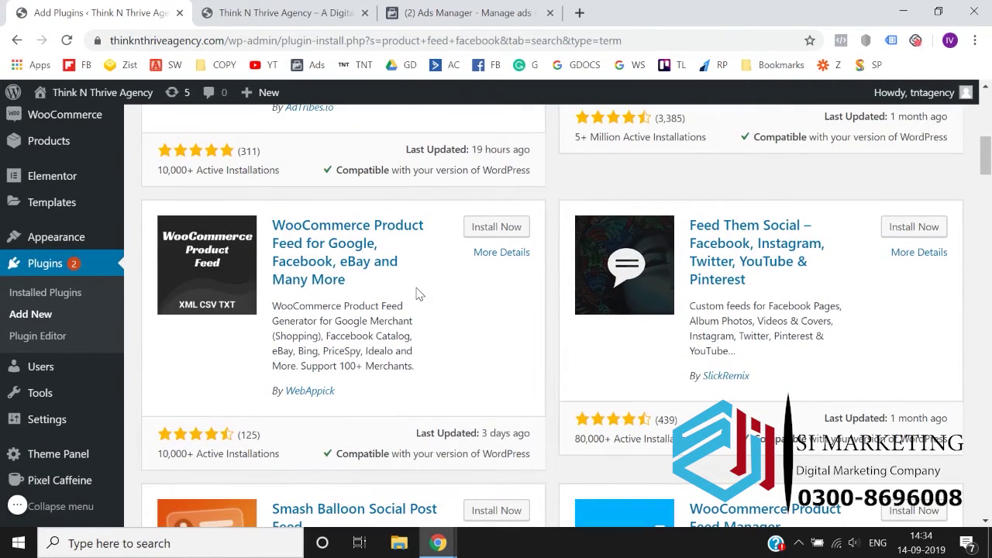
scroll(416, 293, down, 11)
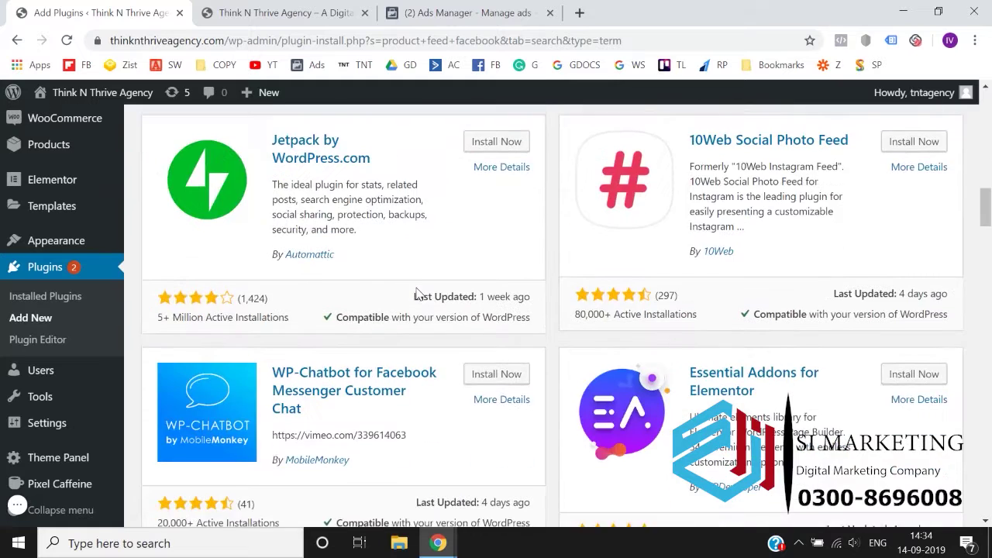
scroll(416, 289, down, 2)
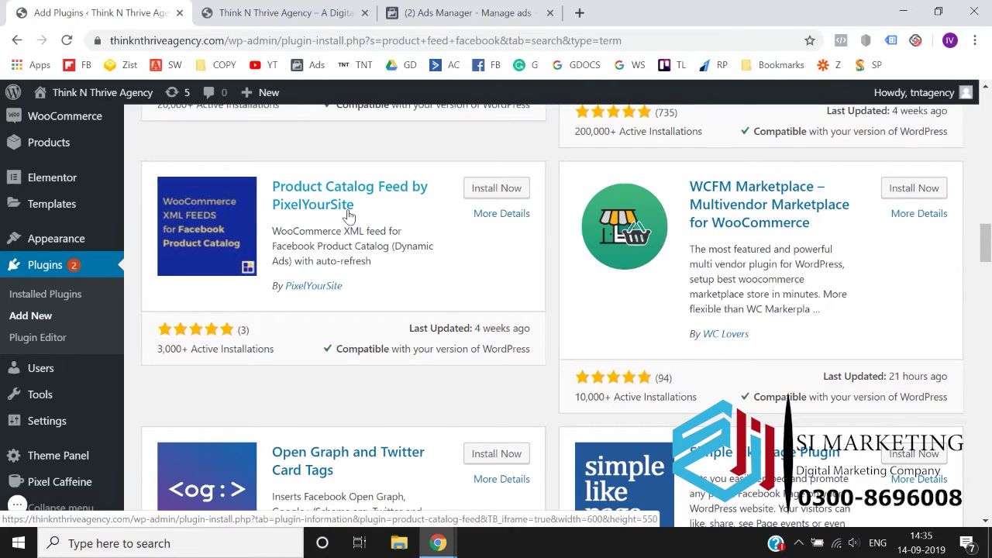
click(482, 193)
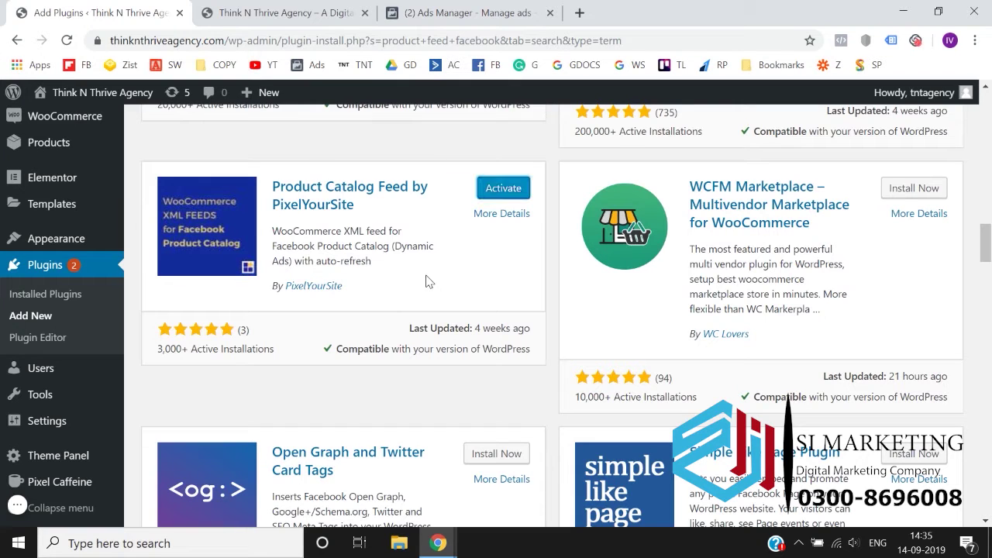
click(505, 196)
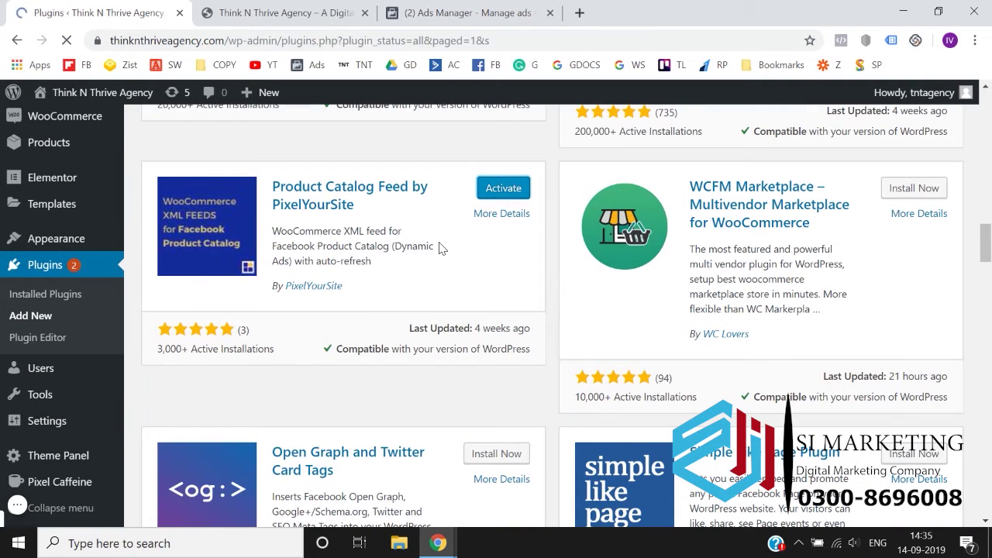
- Open the settings of the Product Catalog plugin and start adding a new feed
scroll(438, 248, down, 3)
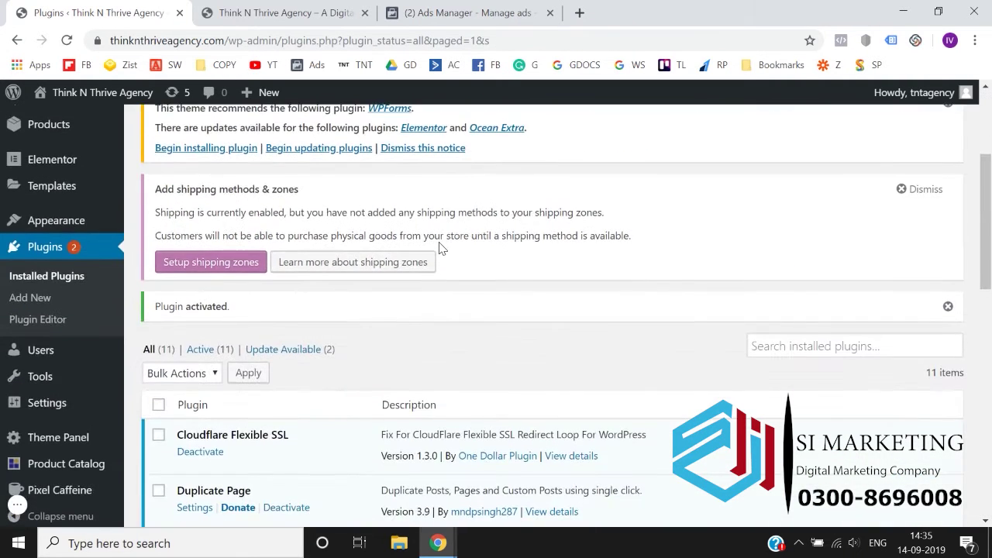
scroll(84, 328, down, 2)
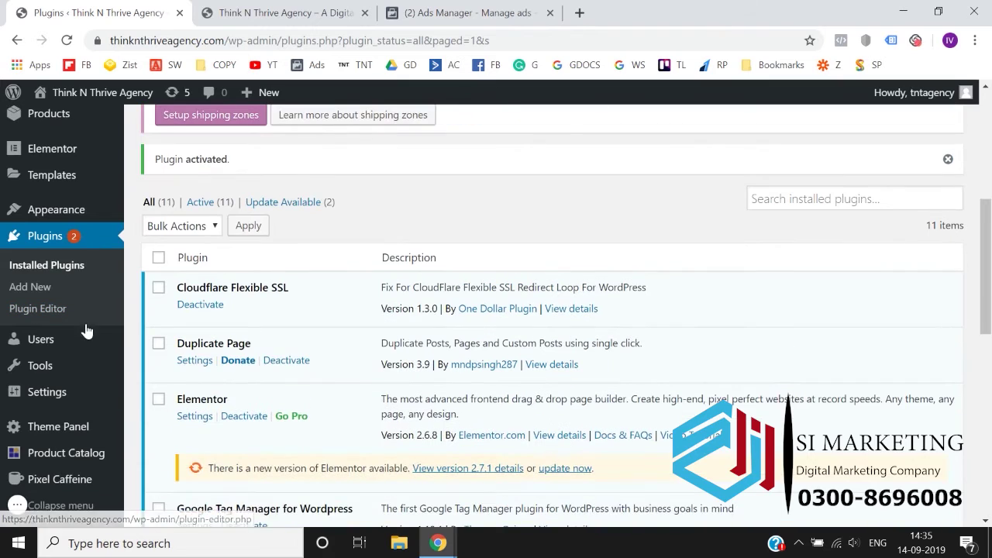
click(75, 458)
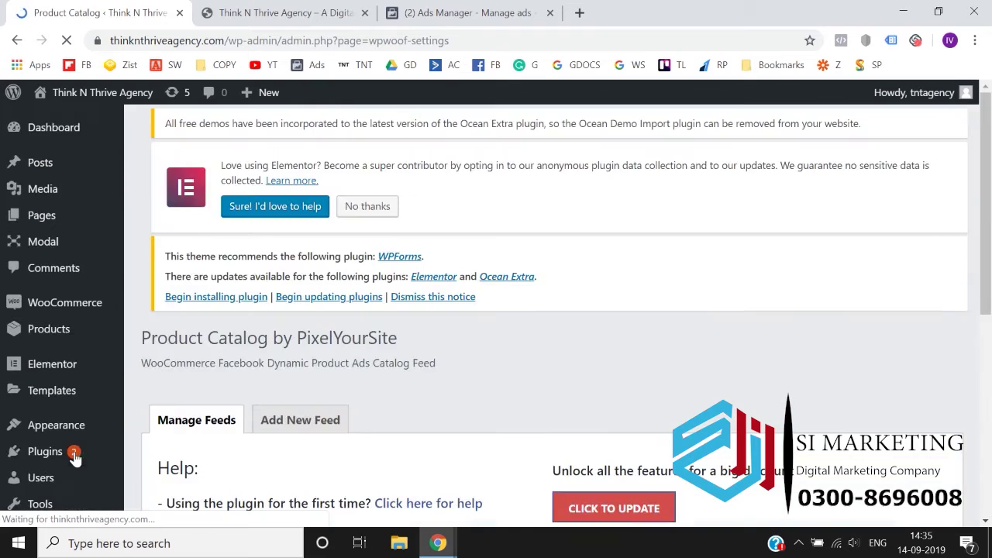
scroll(299, 382, down, 2)
scroll(299, 382, down, 3)
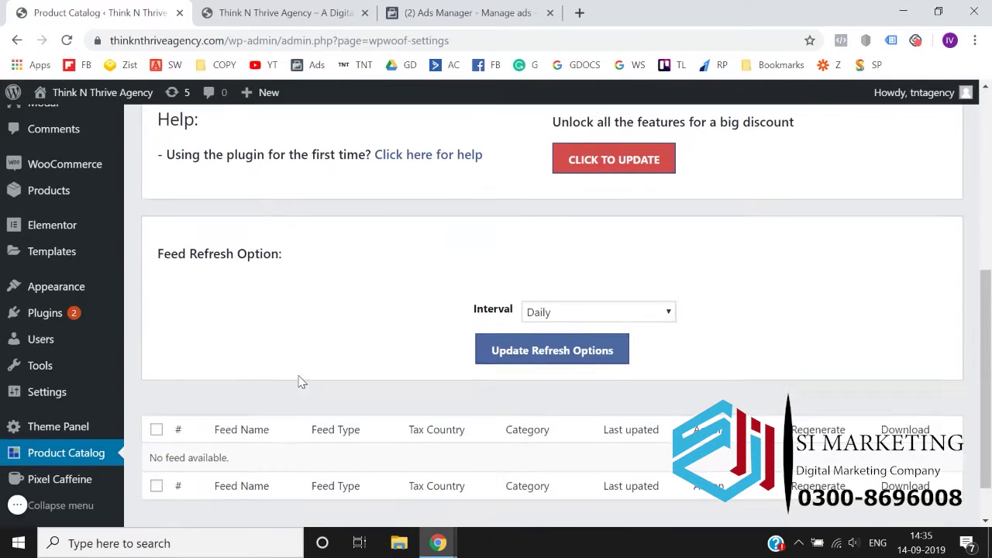
scroll(302, 382, up, 2)
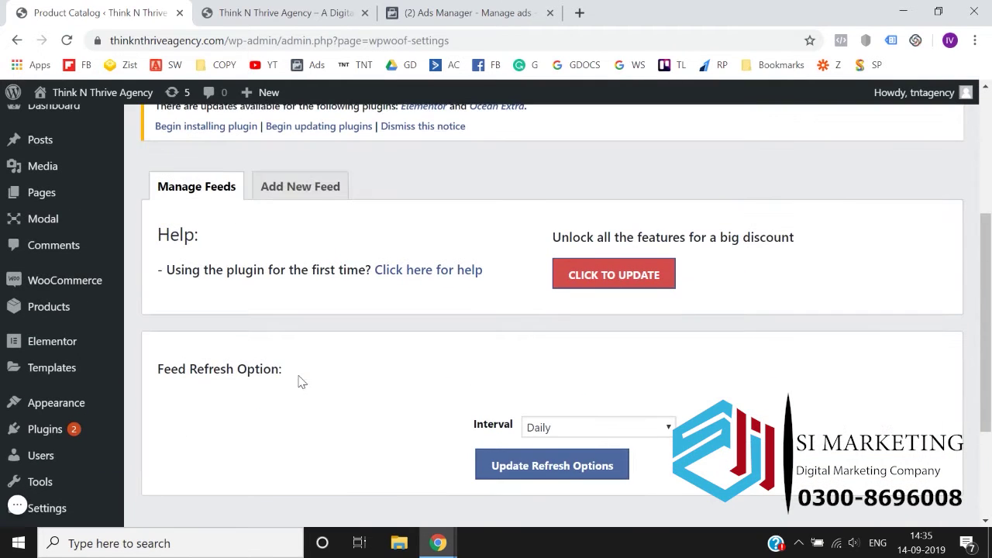
click(308, 189)
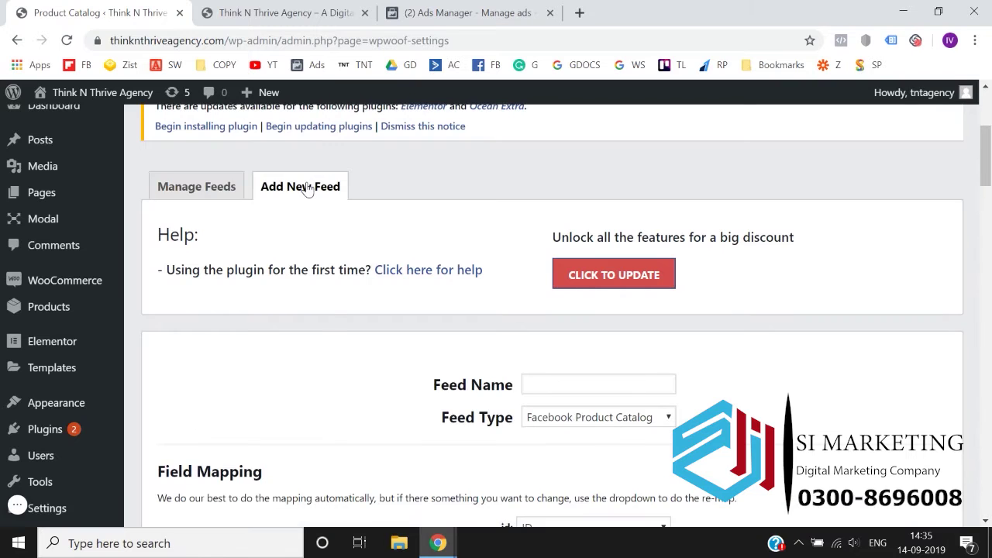
- Name the feed "Facebook Product Feed" and choose Facebook Product Catalog as its feed type
scroll(321, 336, down, 2)
double_click(566, 259)
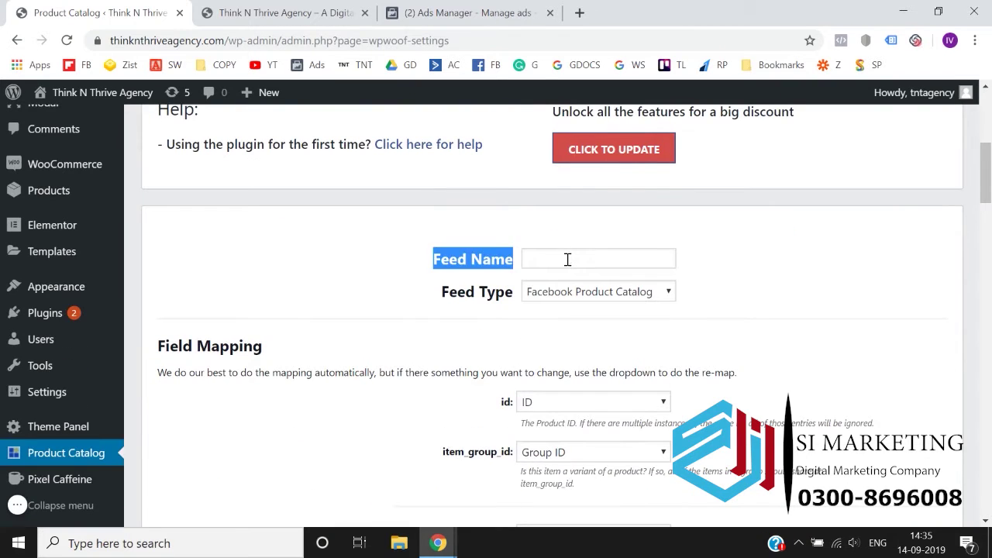
click(568, 259)
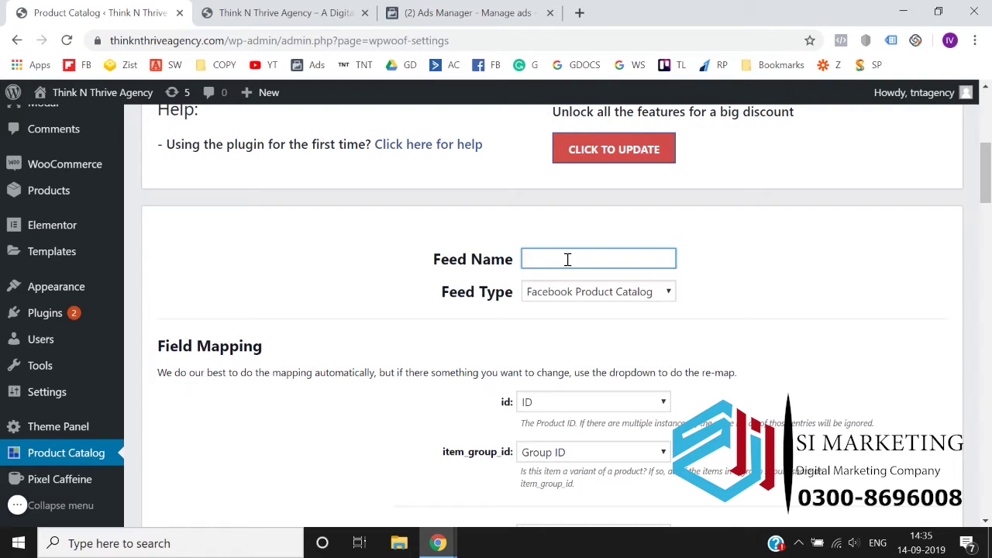
text(Facebook Product Feed)
click(405, 289)
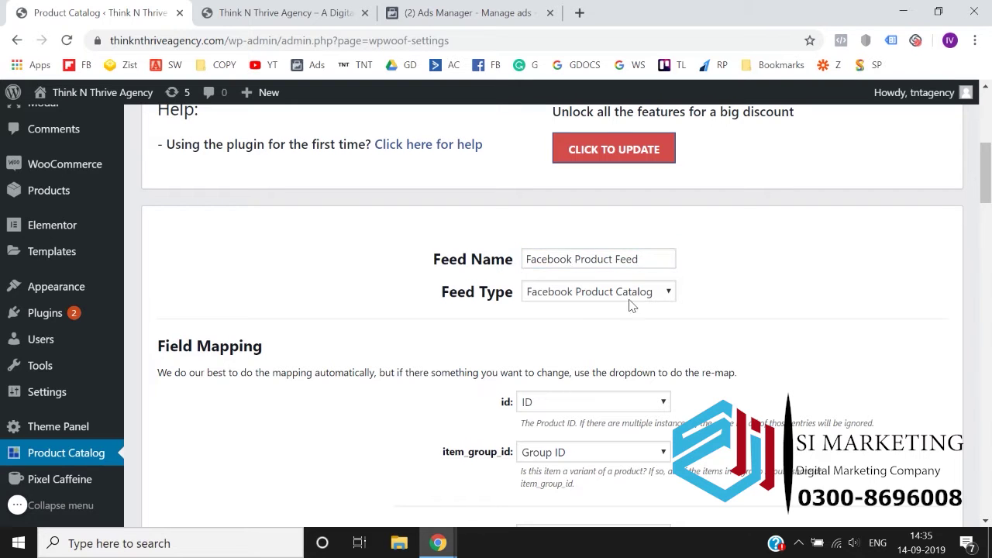
scroll(628, 303, down, 1)
click(617, 199)
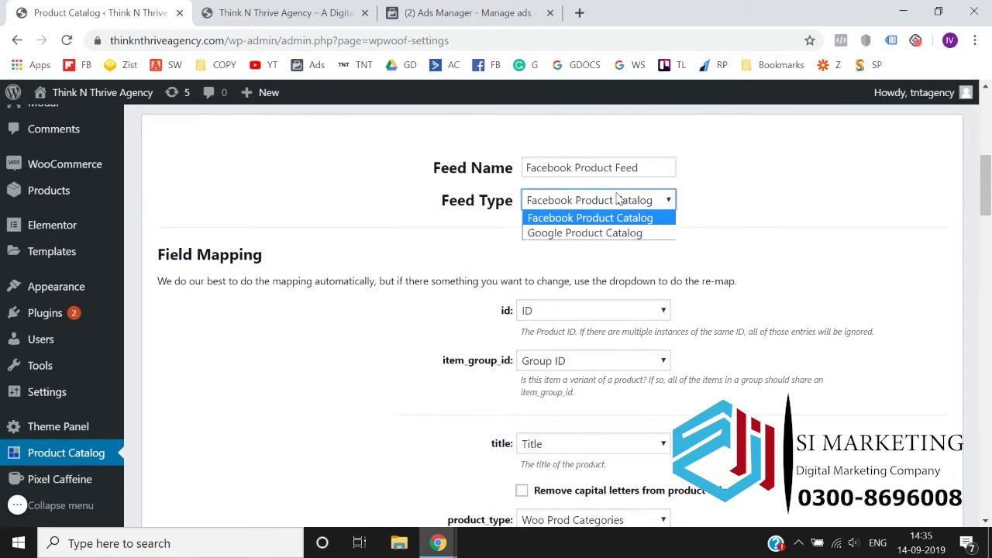
click(610, 220)
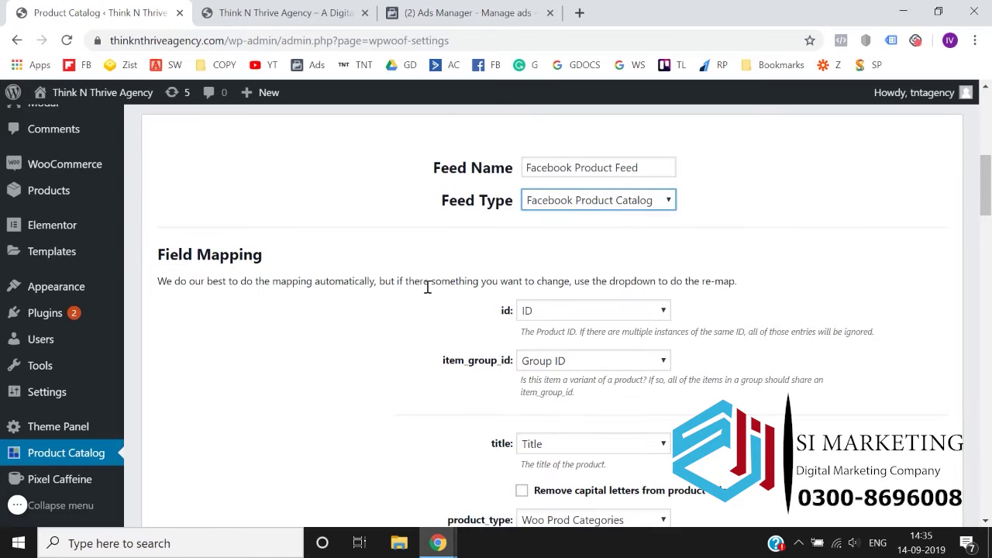
- Generate the feed with the default field mapping and go to its entry in the list of managed feeds
scroll(427, 288, down, 1)
scroll(408, 311, down, 1)
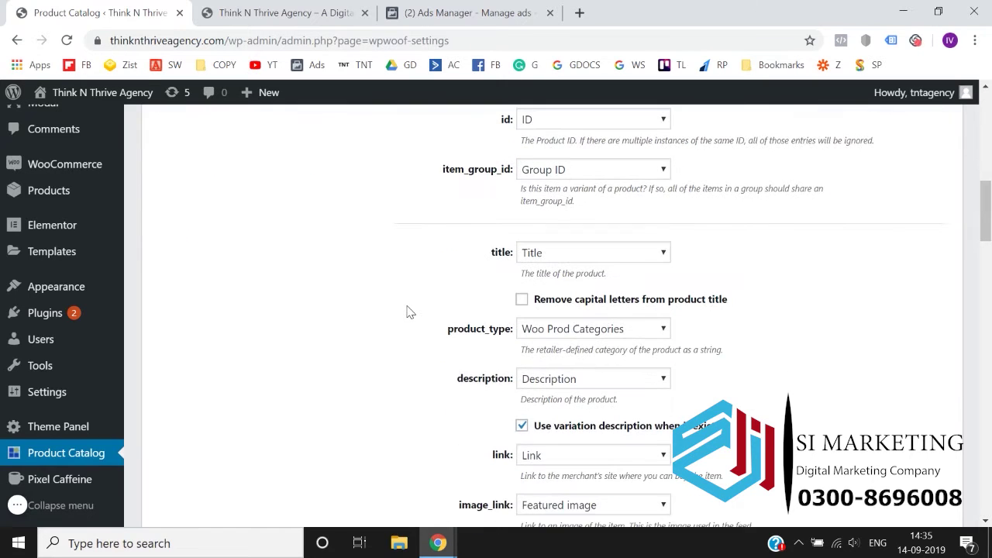
scroll(410, 312, down, 5)
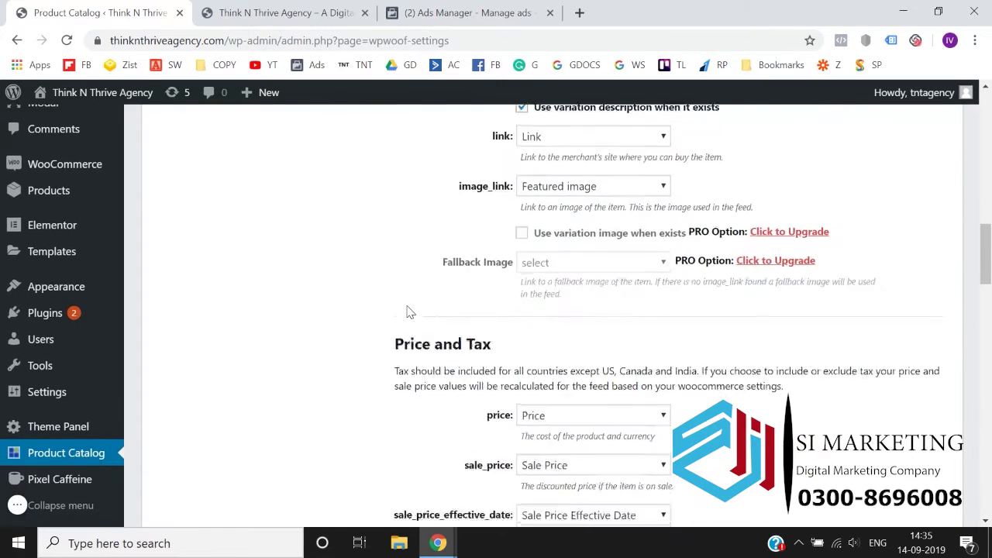
scroll(410, 311, down, 5)
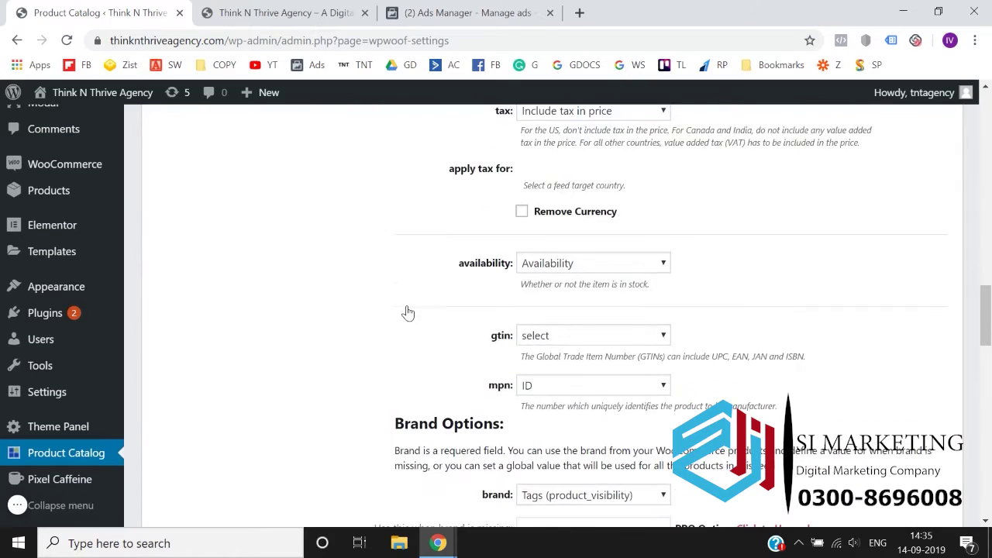
scroll(408, 311, down, 10)
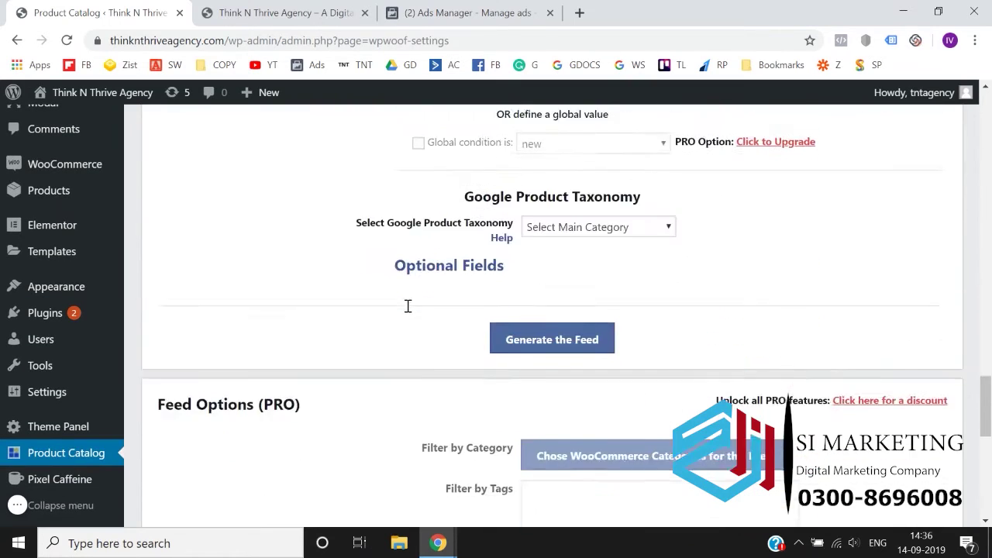
scroll(514, 238, up, 2)
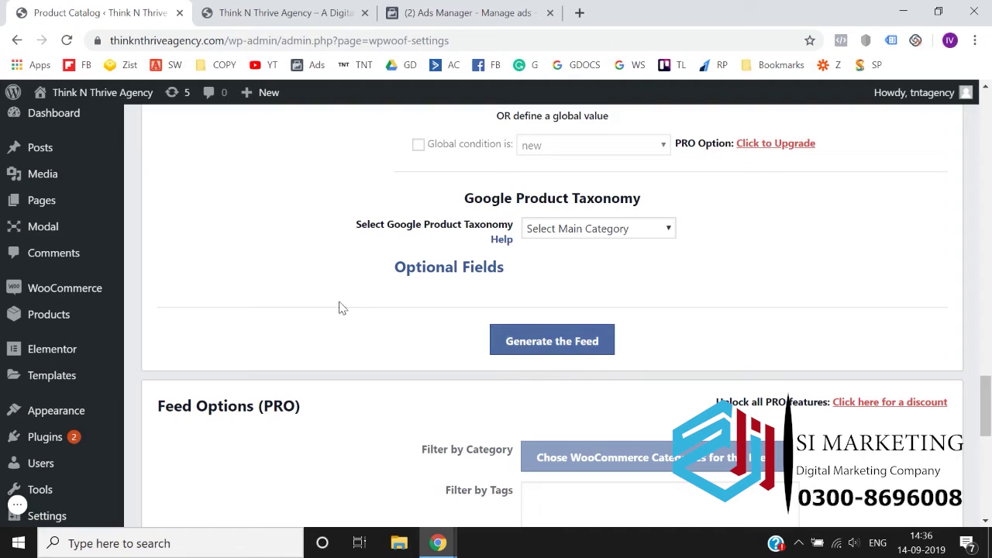
click(531, 341)
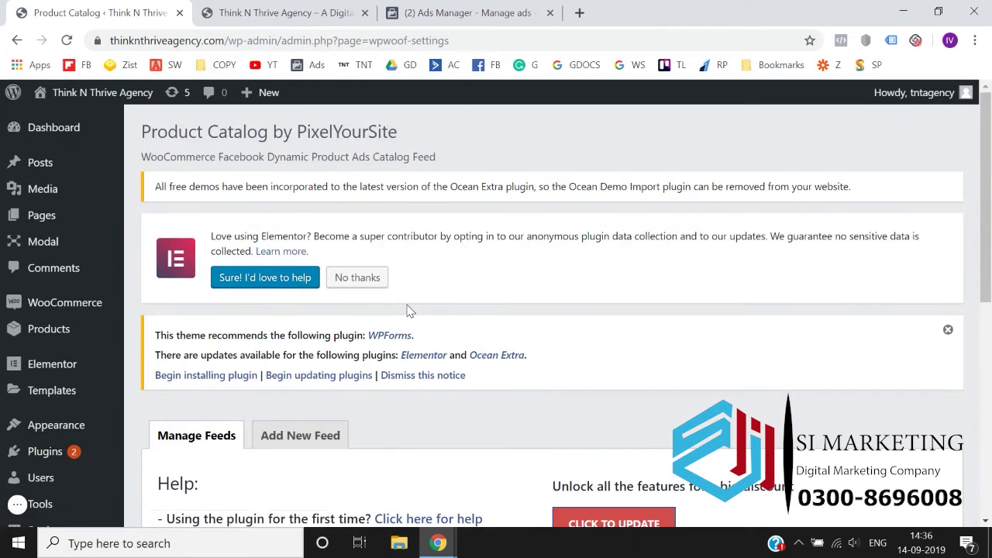
scroll(410, 311, down, 4)
scroll(410, 311, down, 3)
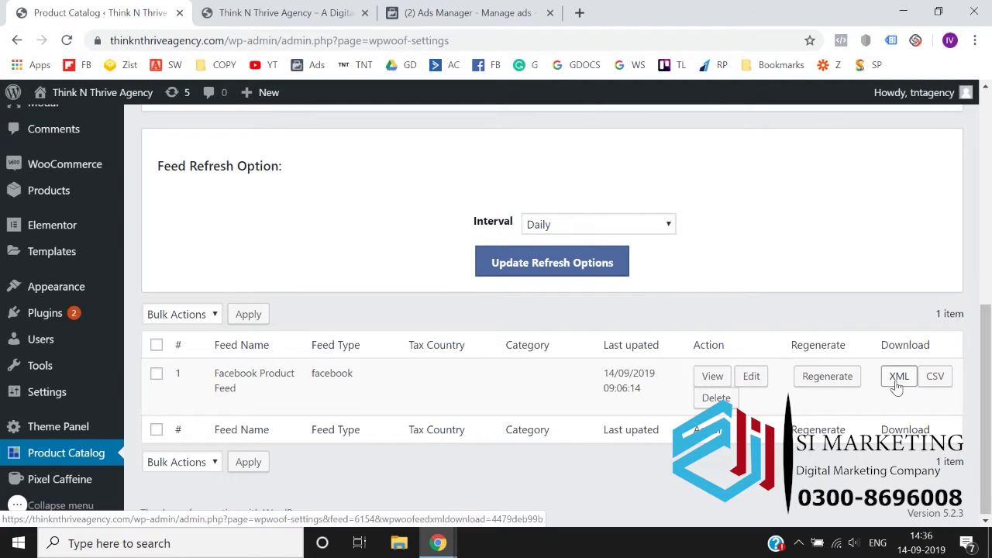
- View the generated XML file of the Facebook Product Feed, select its web address, and close the file
click(712, 376)
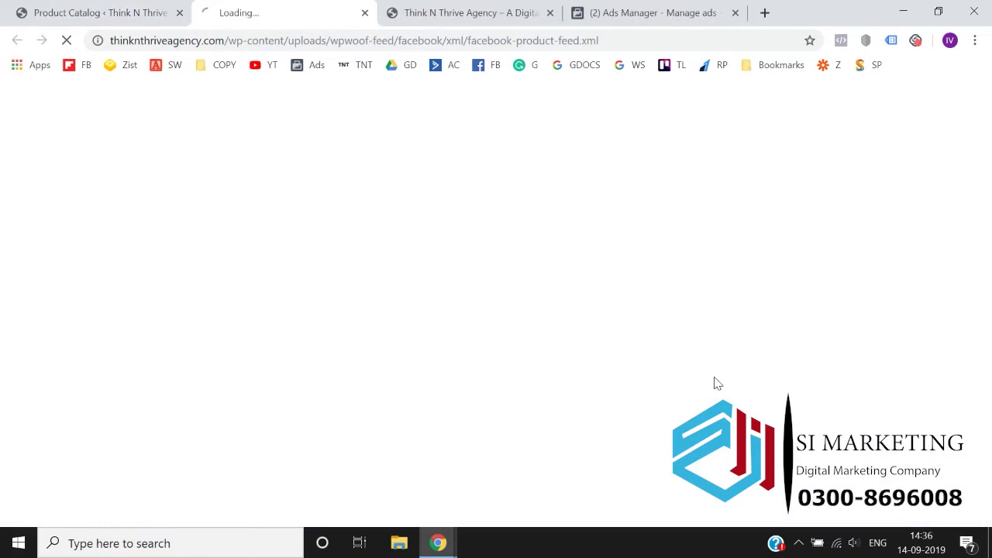
click(627, 40)
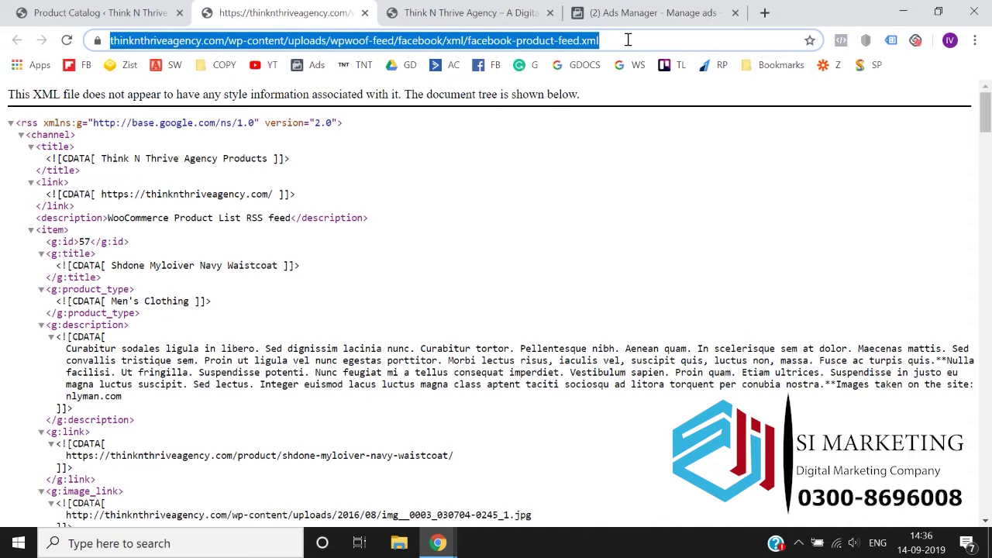
click(365, 13)
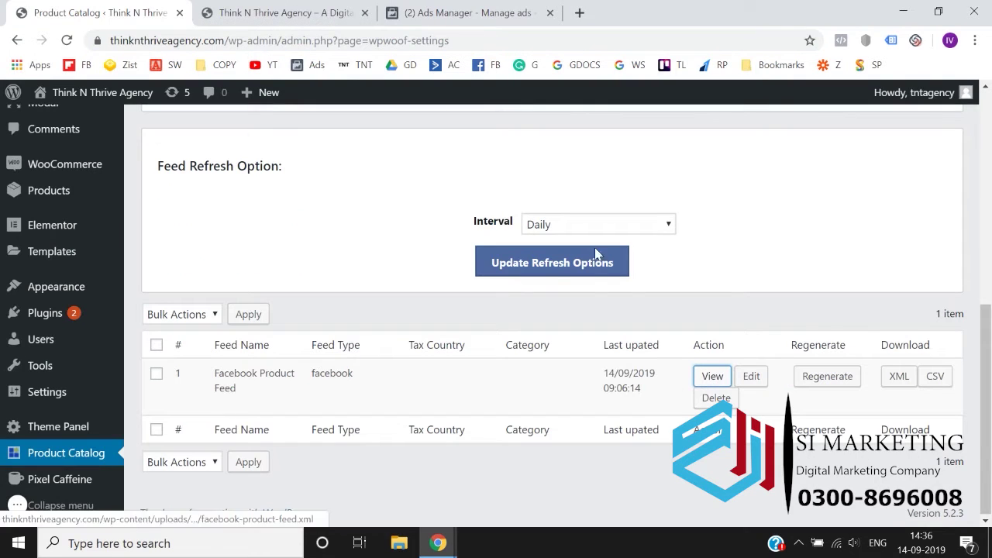
- Switch to Facebook Ads Manager and go to Catalogue Manager to set up a new catalogue
click(465, 12)
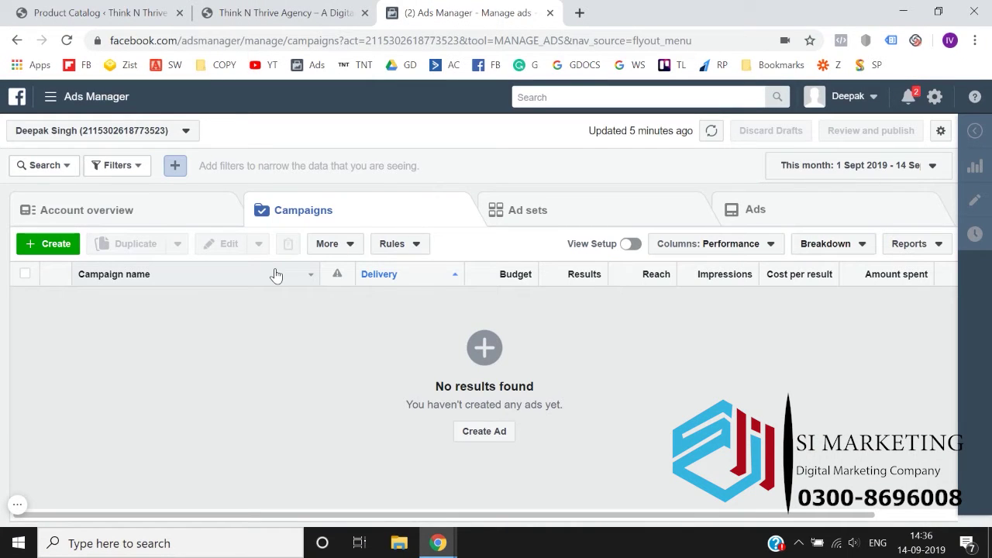
click(50, 99)
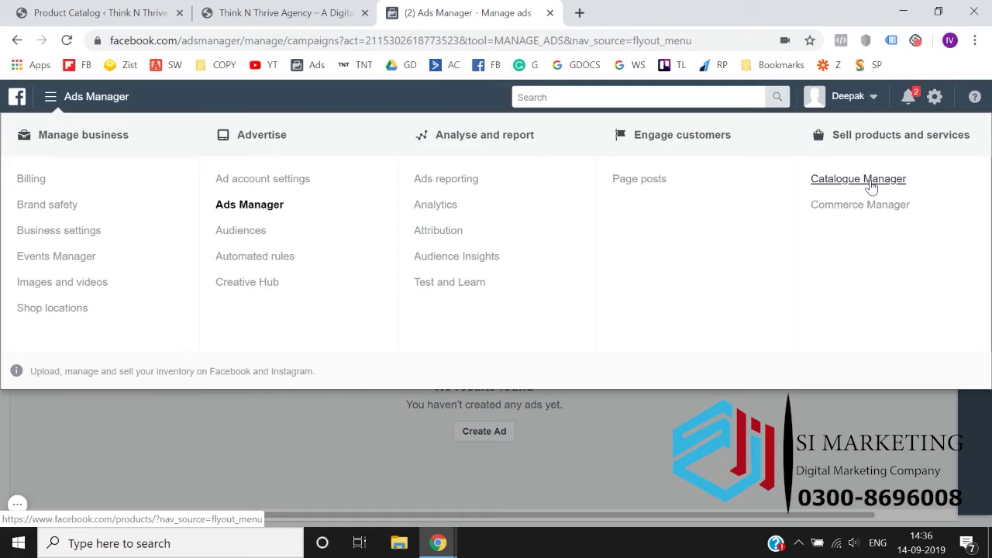
click(866, 183)
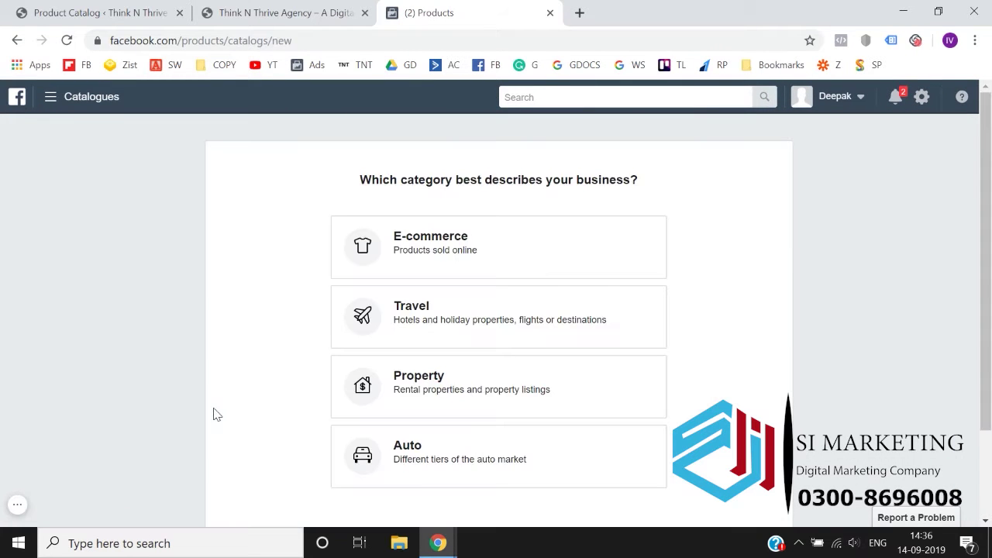
- Choose E-commerce with Products as the business category and continue to the catalogue settings
scroll(217, 415, down, 1)
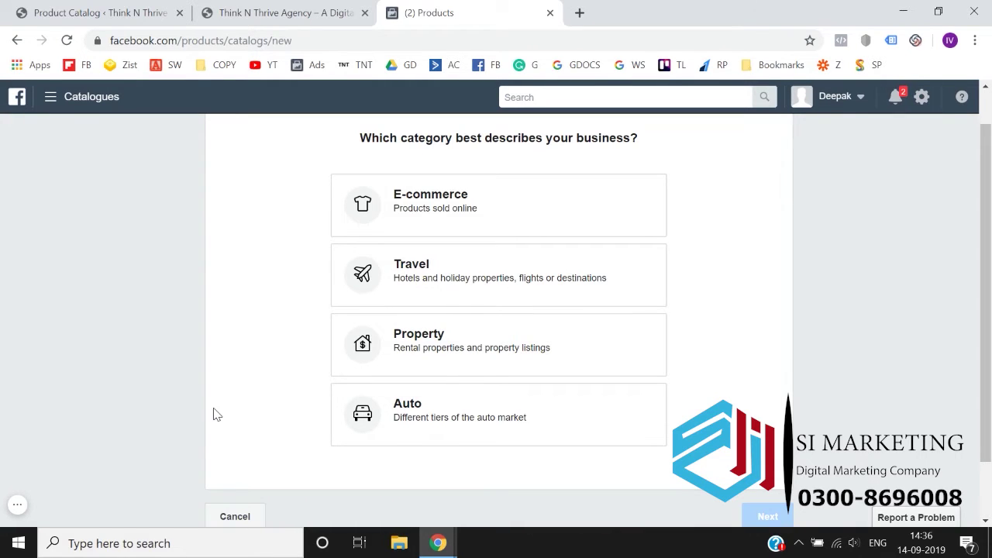
click(441, 214)
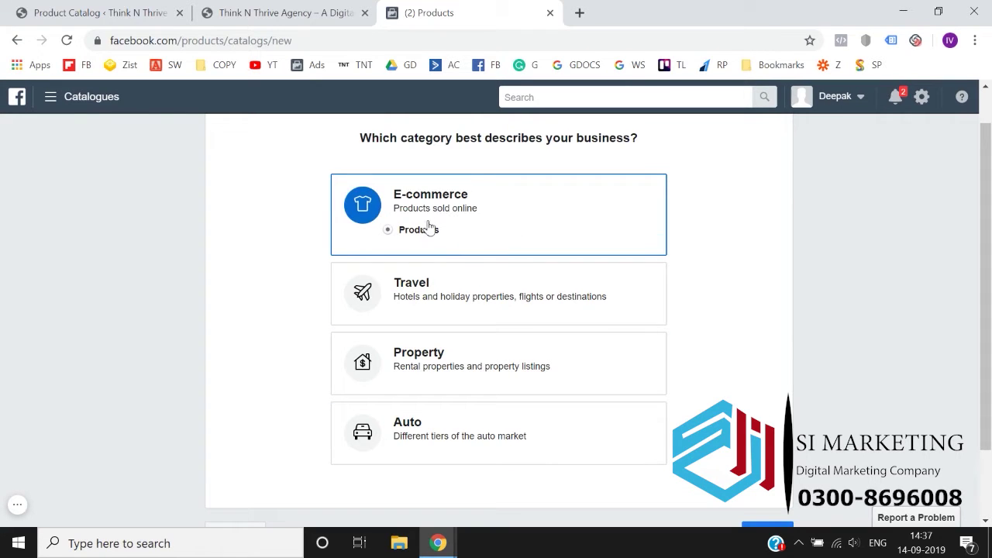
scroll(430, 227, down, 1)
click(767, 503)
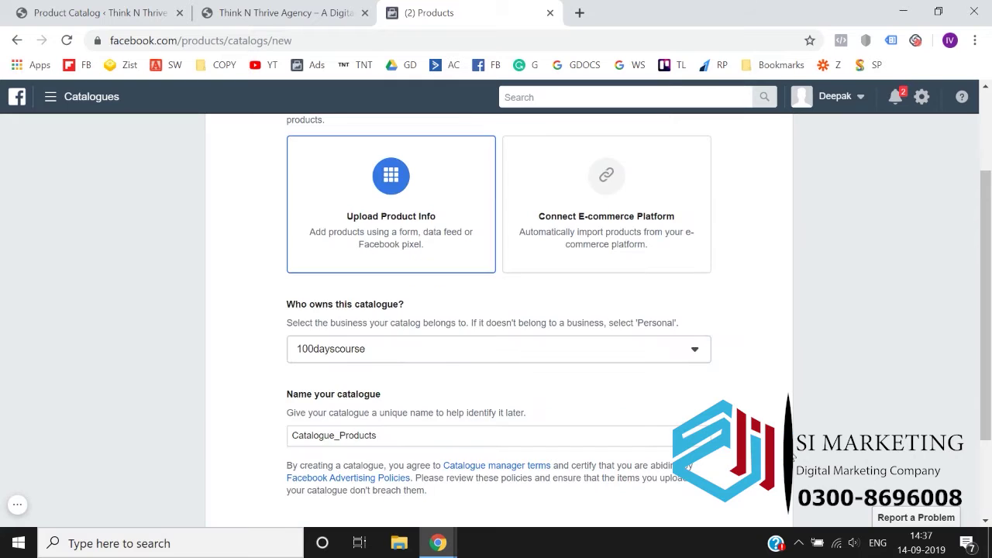
- Keep Upload Product Info as the method for adding products and choose 100dayscourse as the catalogue's owner
scroll(198, 257, up, 2)
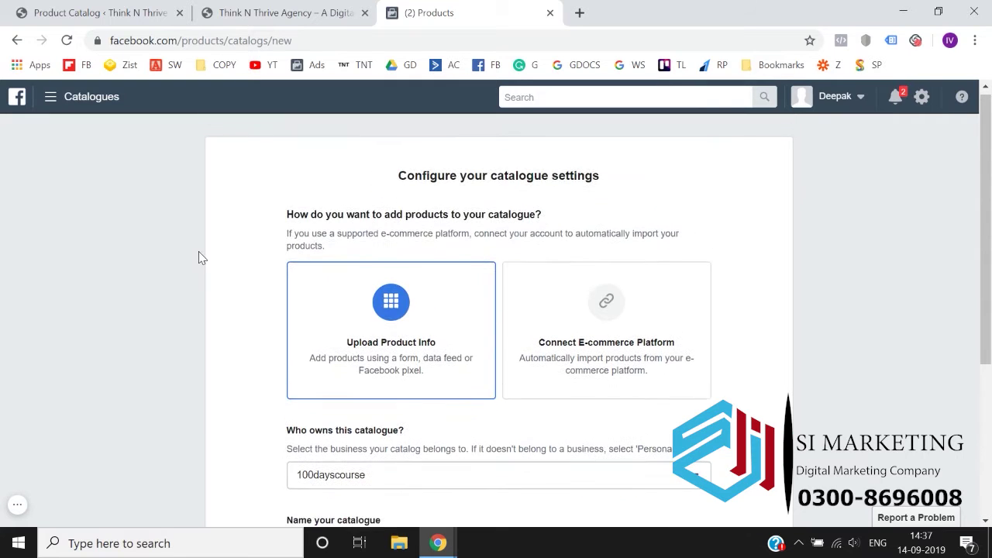
scroll(199, 257, down, 1)
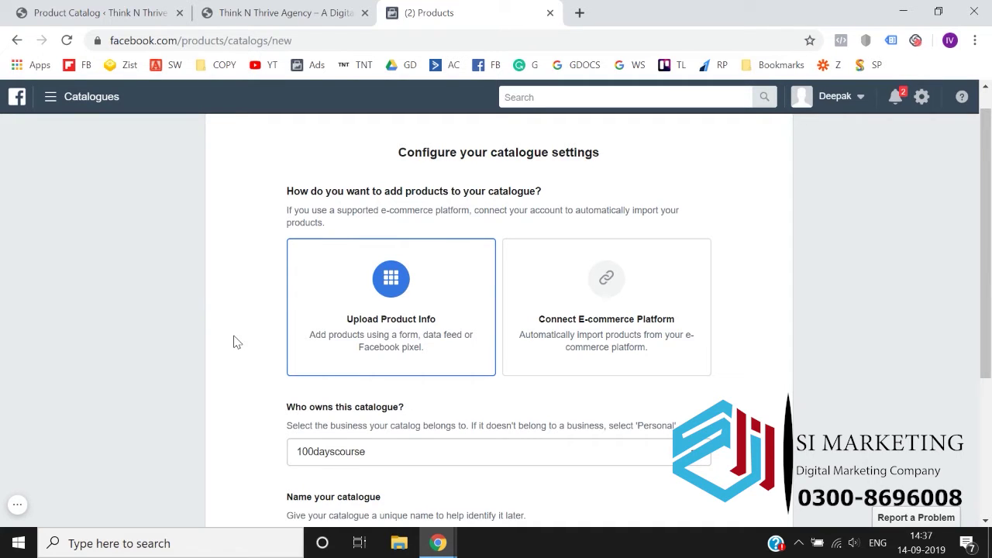
scroll(233, 342, down, 1)
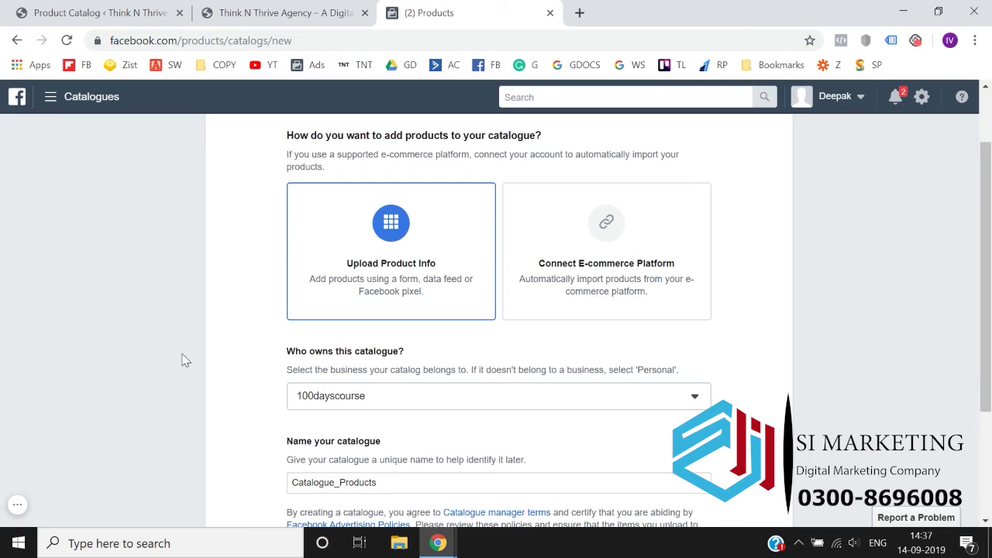
scroll(184, 360, down, 2)
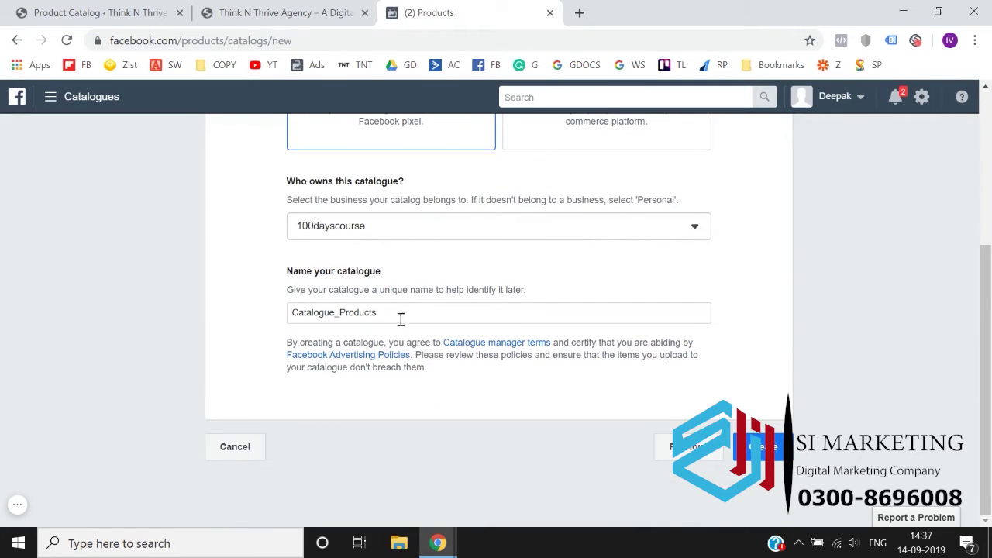
click(422, 227)
click(409, 264)
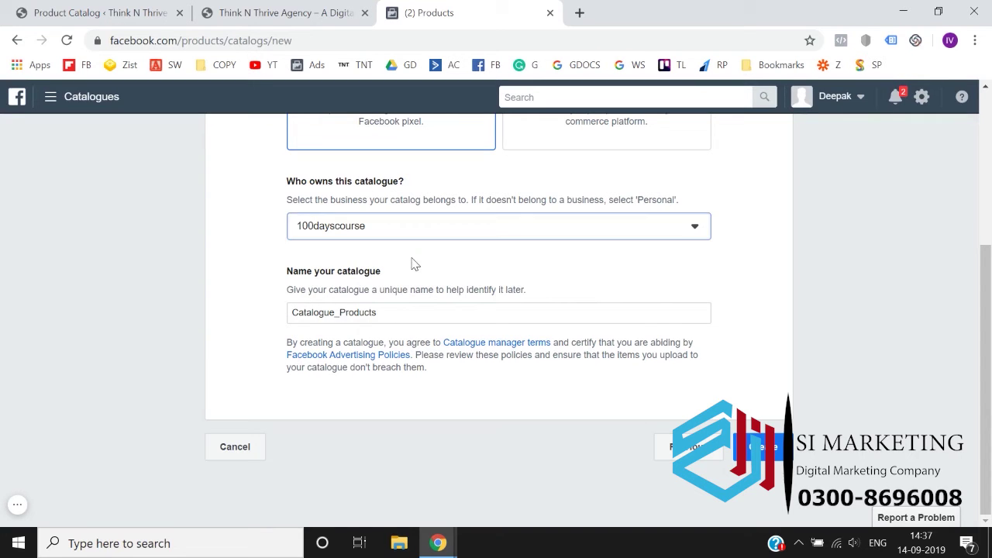
- Name the catalogue "100 DAYS course Product Feed" and create it
triple_click(399, 309)
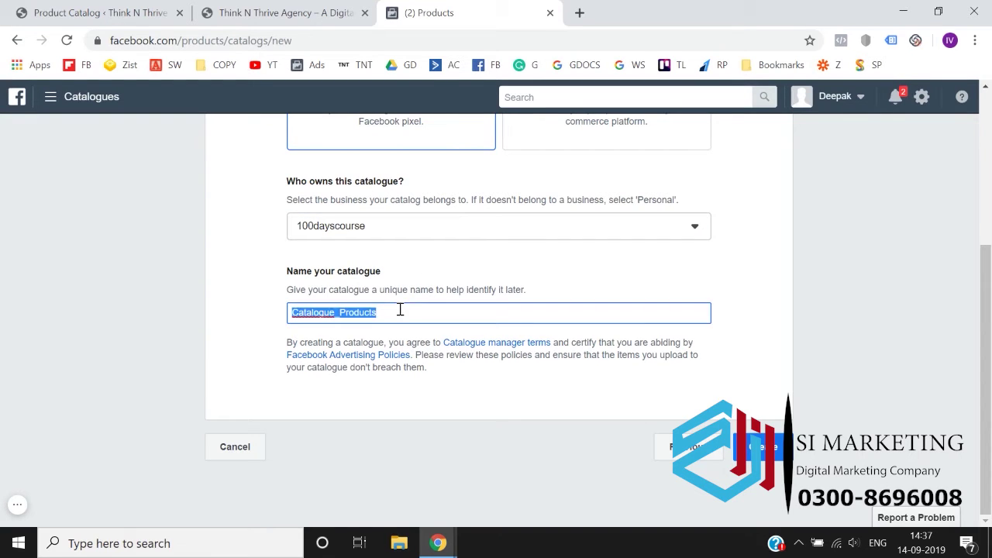
text(1)
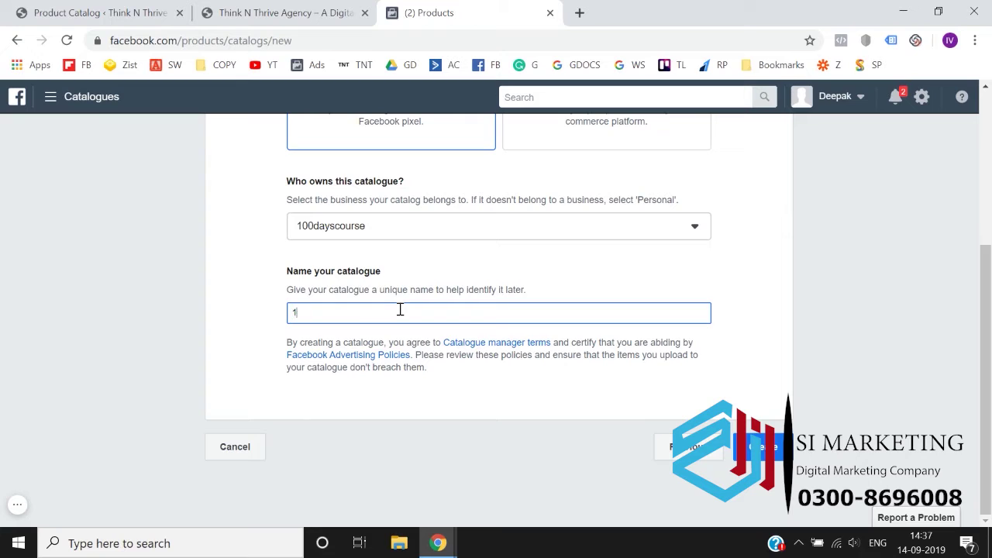
text(00 DAYS course Proc)
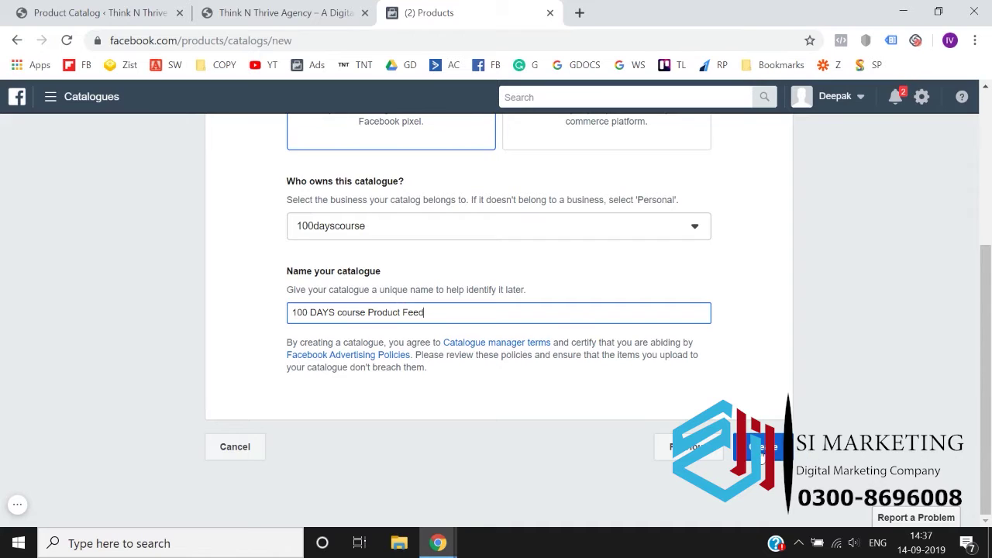
click(763, 446)
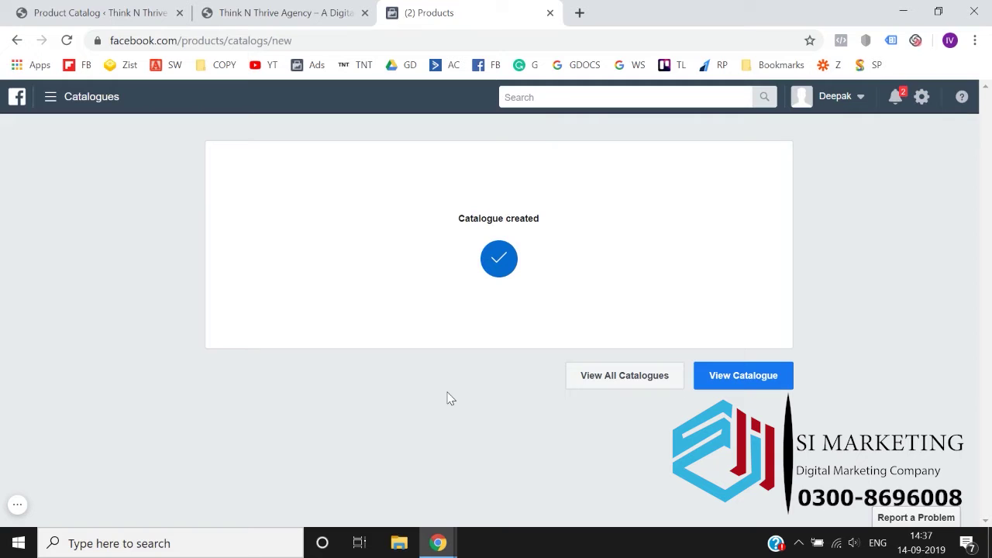
- Open the new catalogue and look through the ways it can be used
click(734, 380)
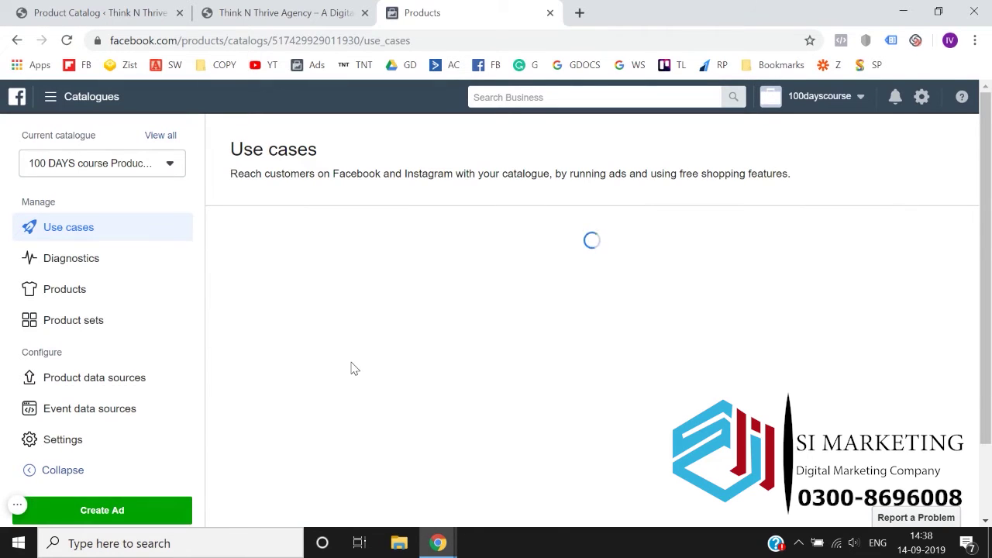
scroll(472, 325, down, 3)
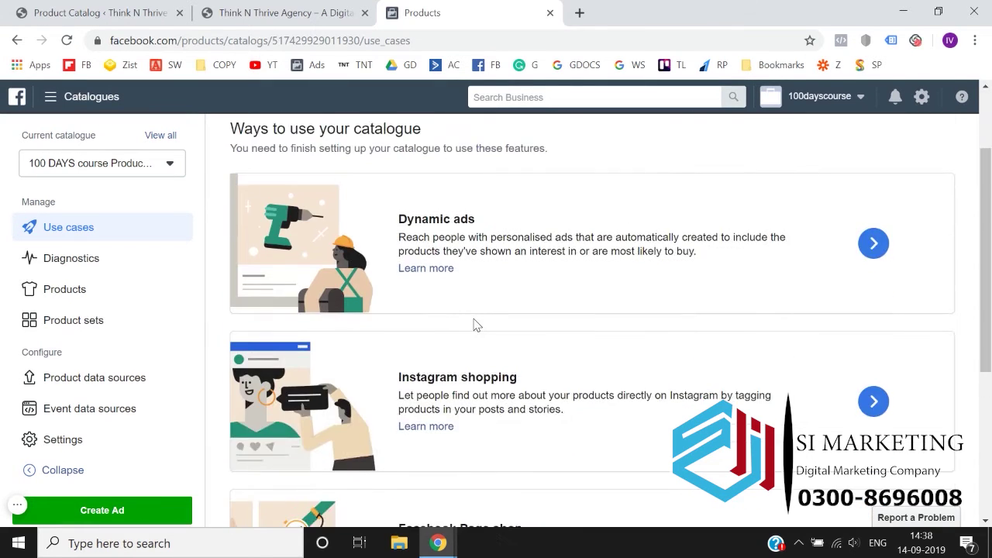
scroll(474, 325, down, 2)
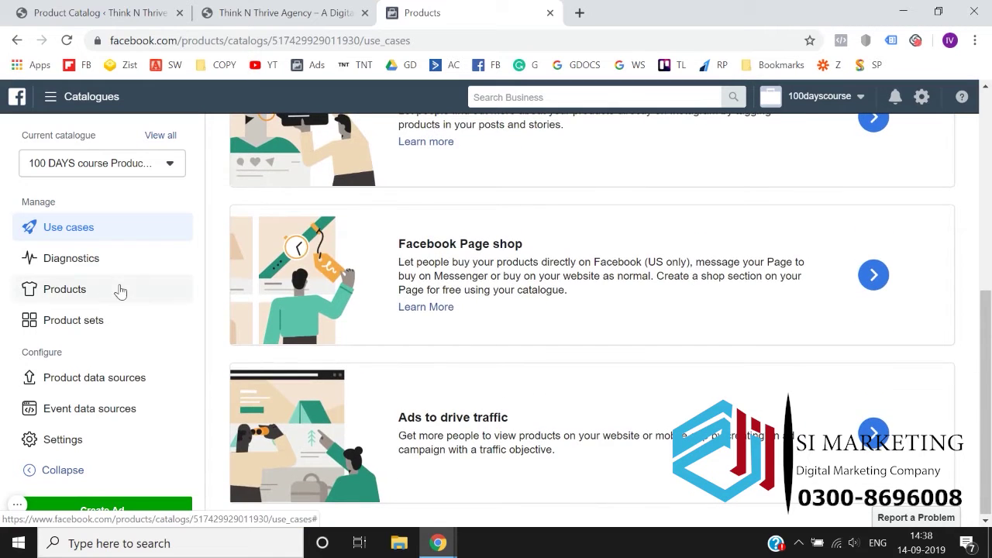
- Go to the catalogue's products and start adding products to it
click(93, 302)
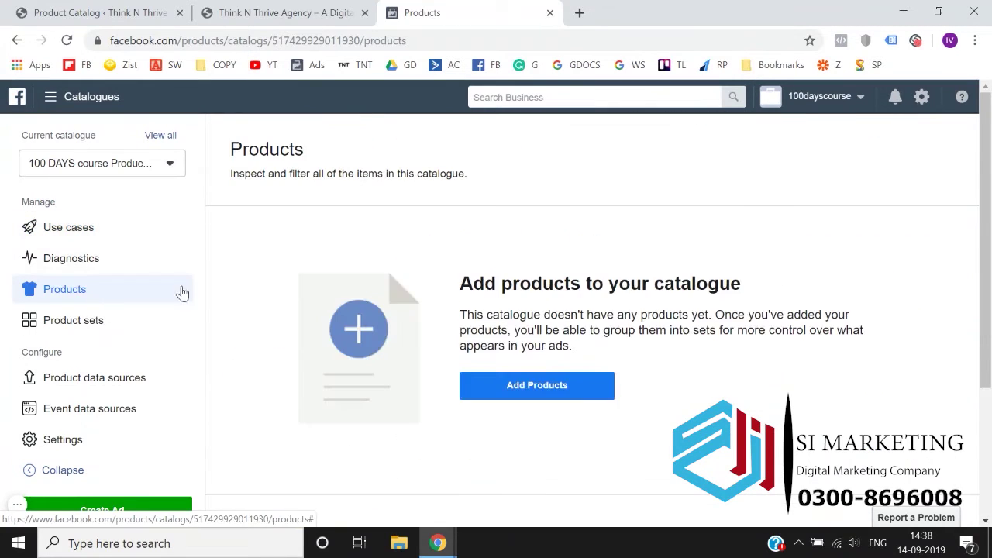
scroll(370, 293, down, 2)
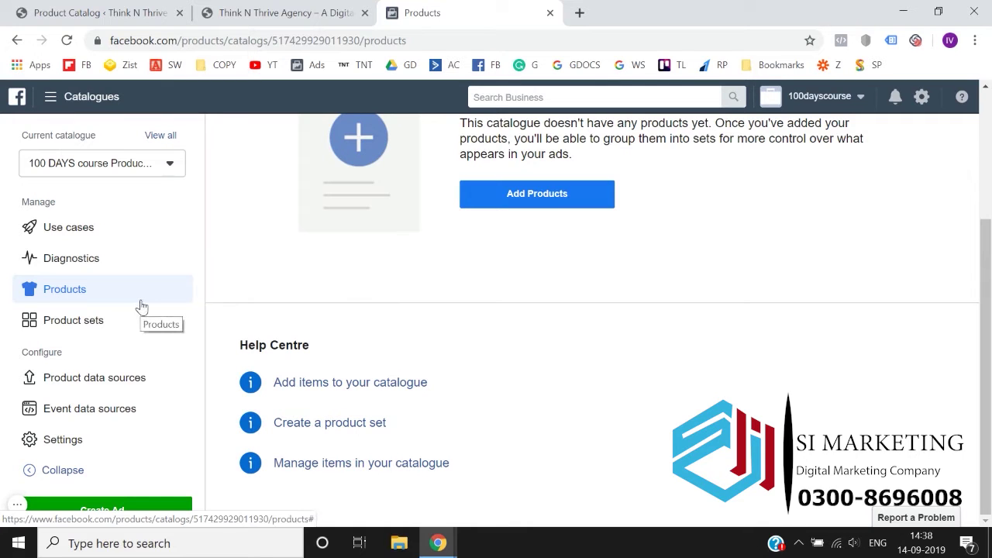
scroll(140, 306, up, 2)
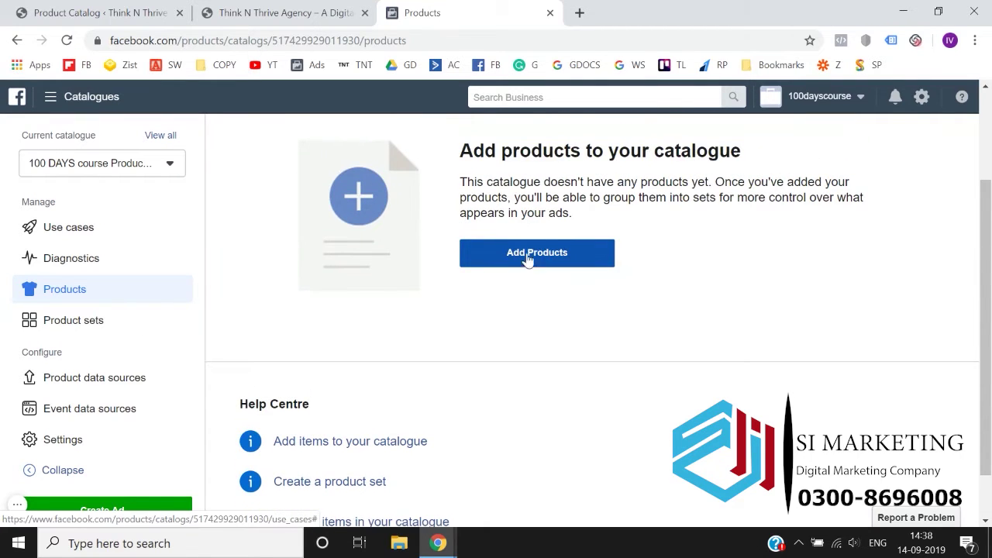
click(532, 256)
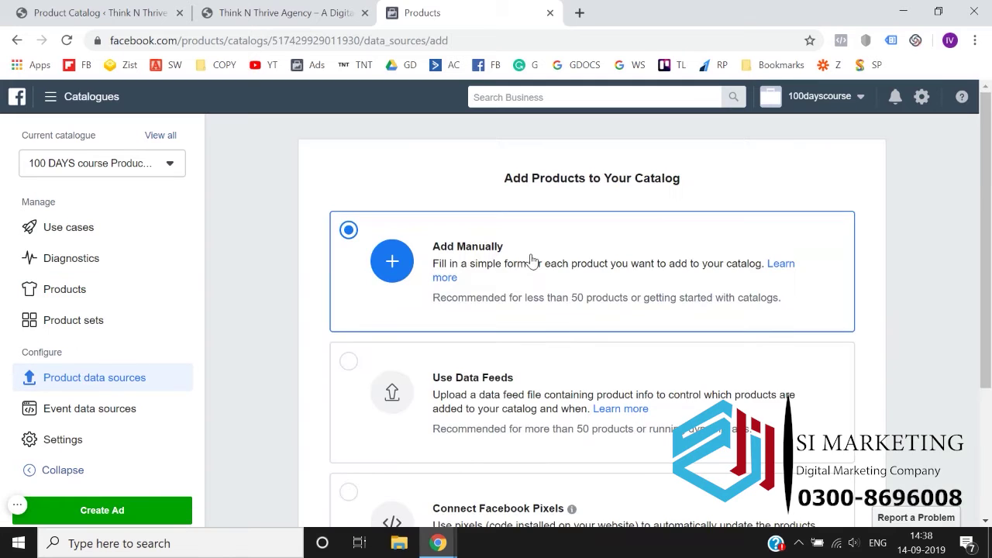
- Choose Connect Facebook Pixels as the way to add products to the catalogue and continue
scroll(296, 314, down, 1)
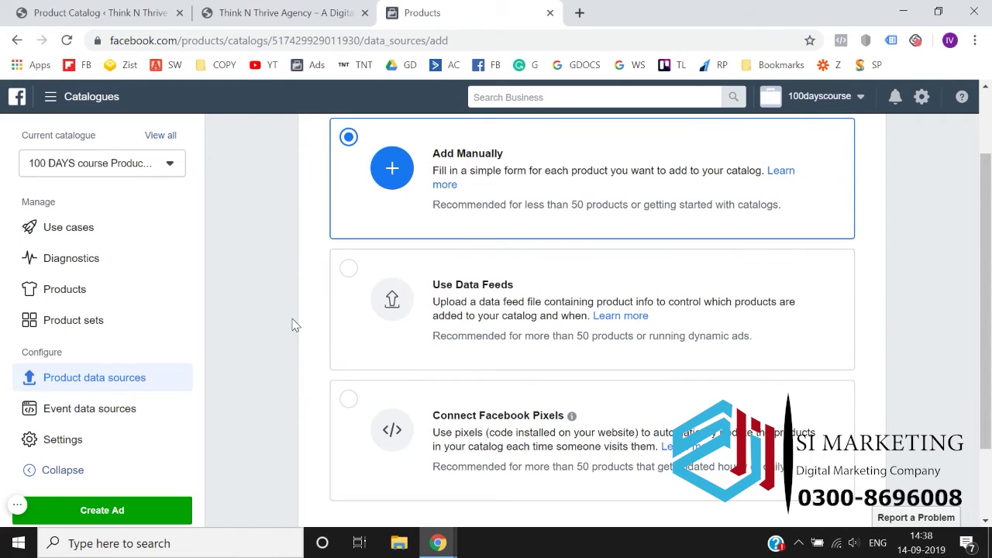
scroll(293, 324, down, 1)
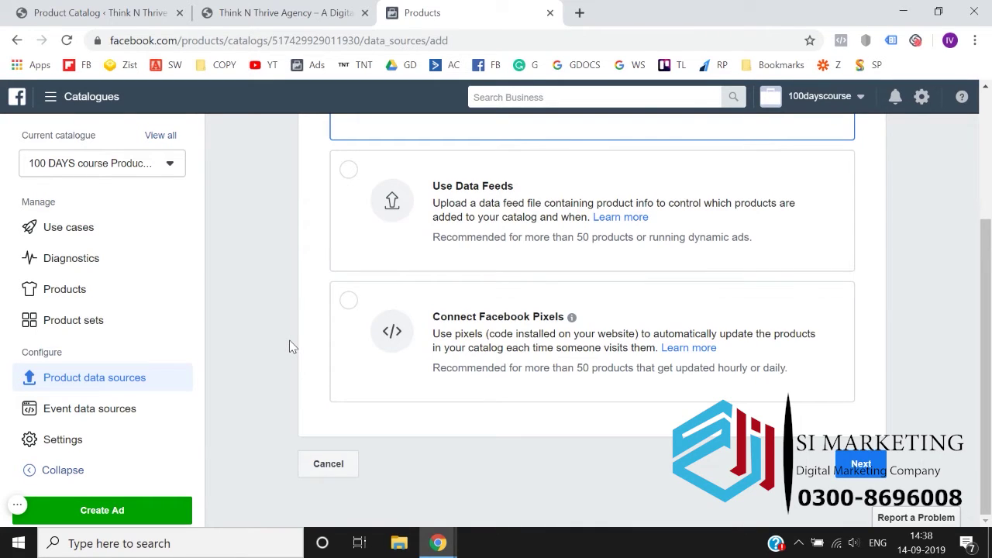
click(361, 378)
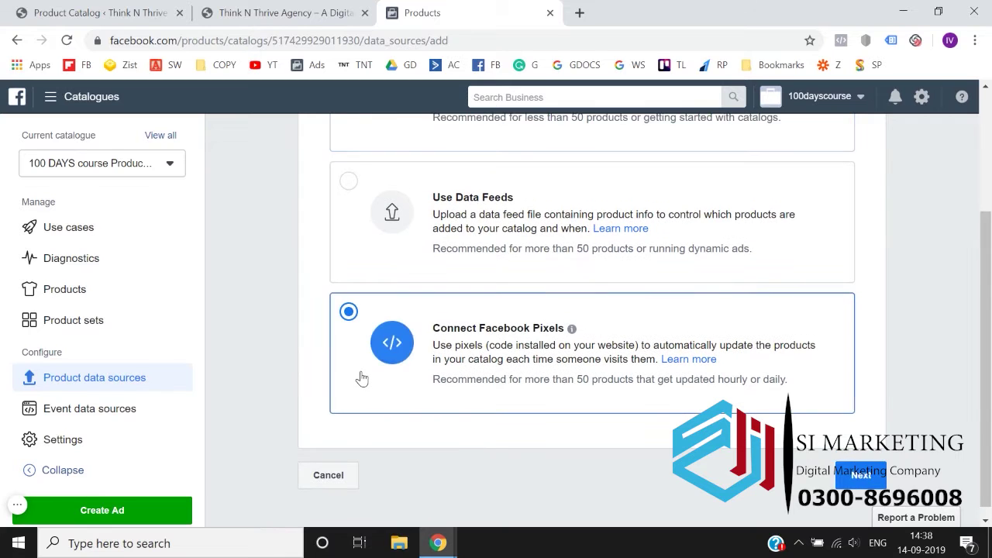
click(860, 476)
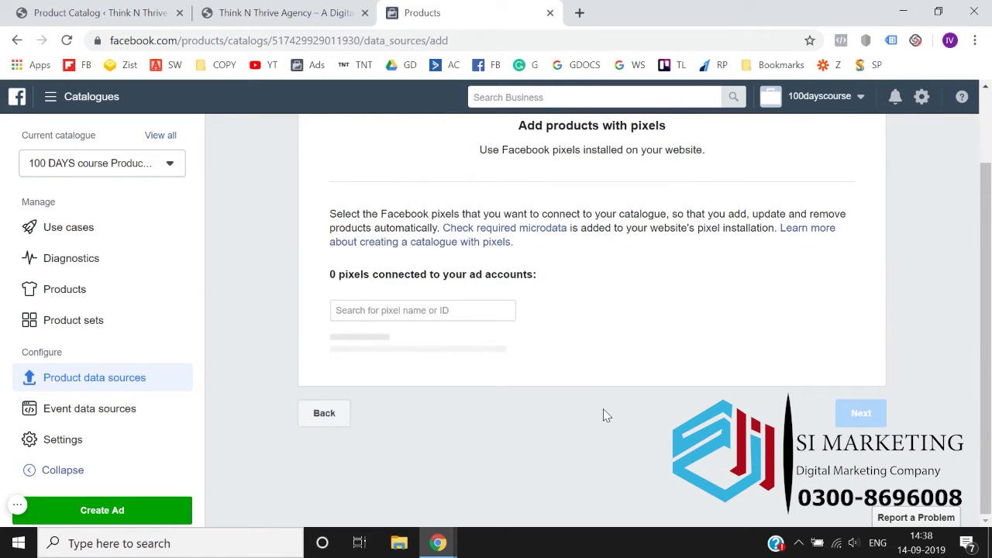
- Select the 100 Days Course pixel for the catalogue and continue to the default currency without adding filters
scroll(577, 397, down, 1)
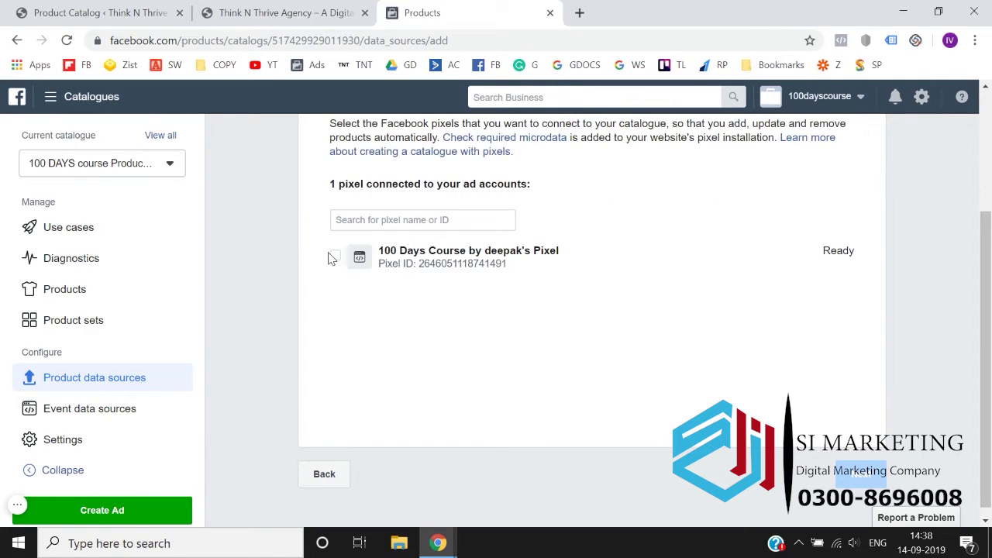
scroll(304, 308, up, 2)
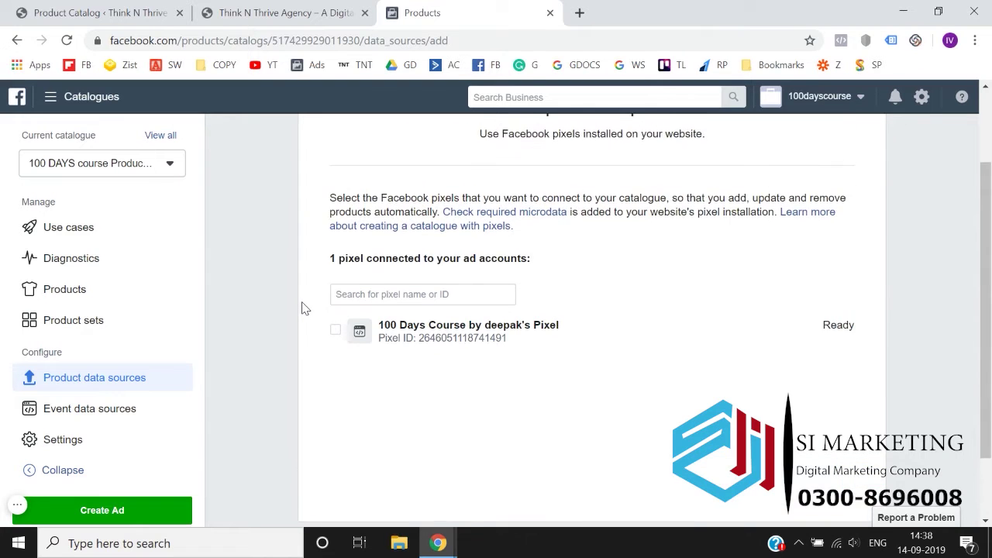
scroll(303, 308, down, 1)
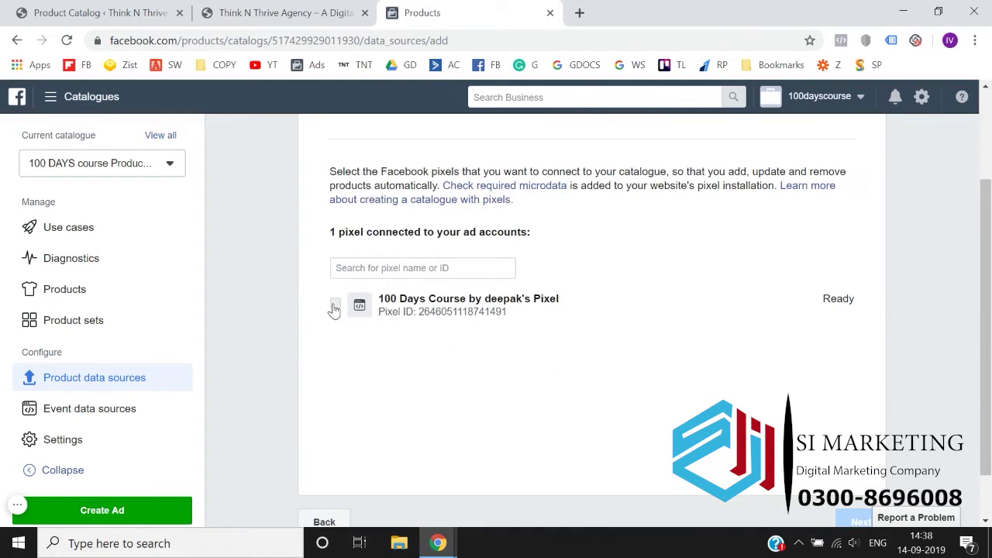
click(335, 304)
scroll(574, 400, down, 1)
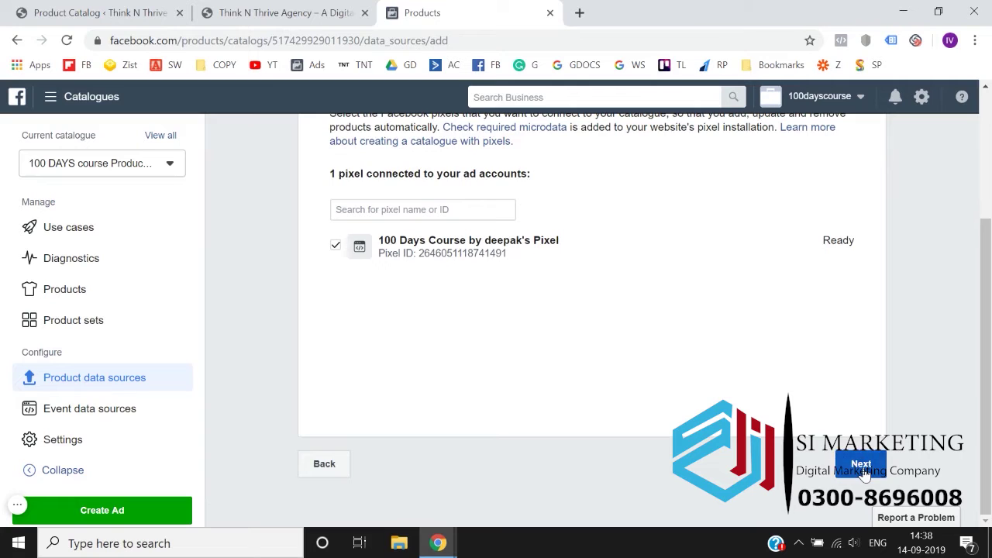
click(861, 462)
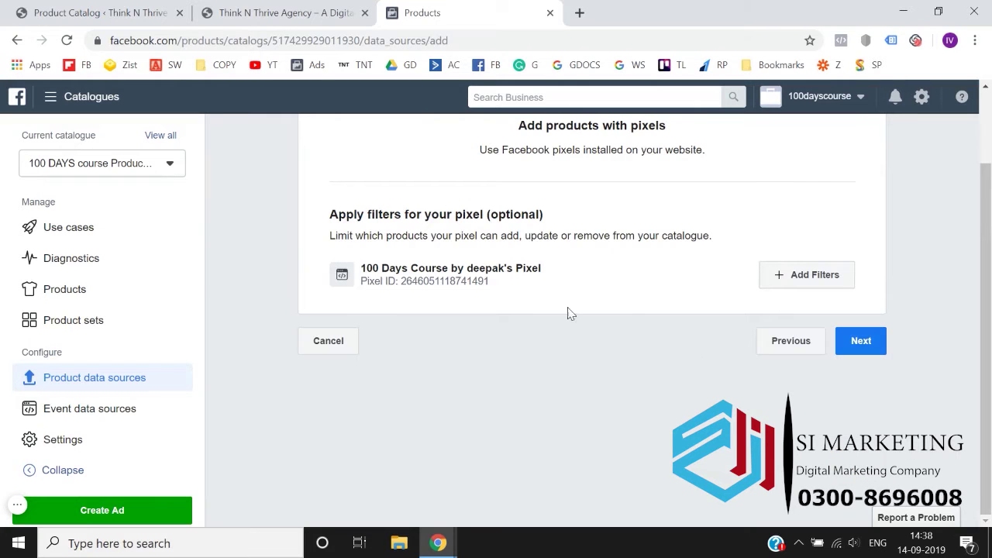
click(861, 341)
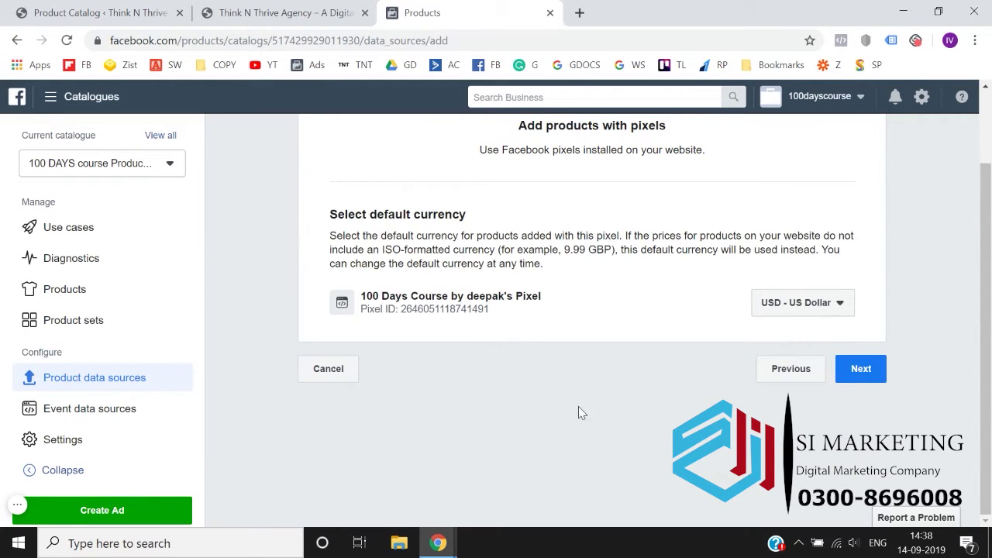
- Set the pixel's default currency to INR - Indian Rupee and continue to connect it as the catalogue's data source
click(787, 304)
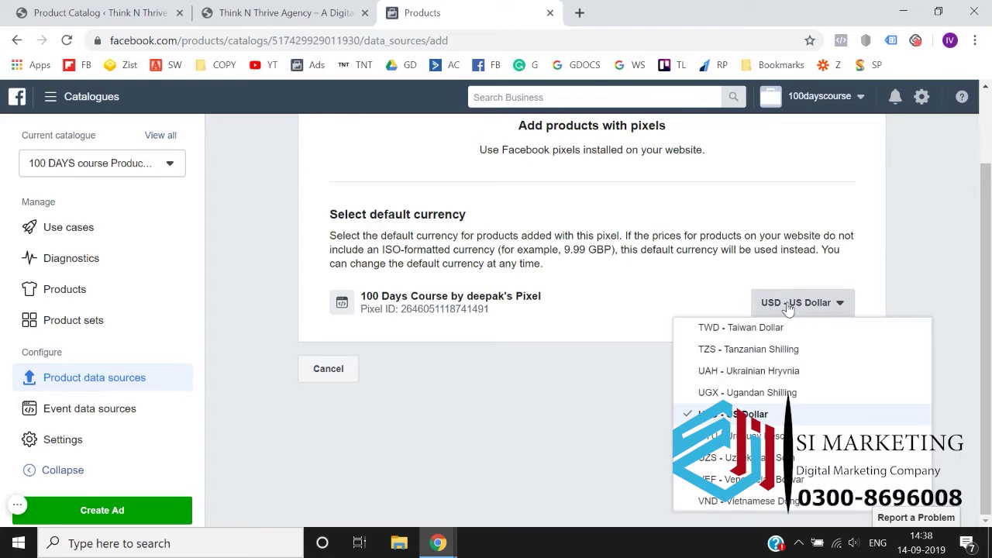
scroll(788, 388, down, 3)
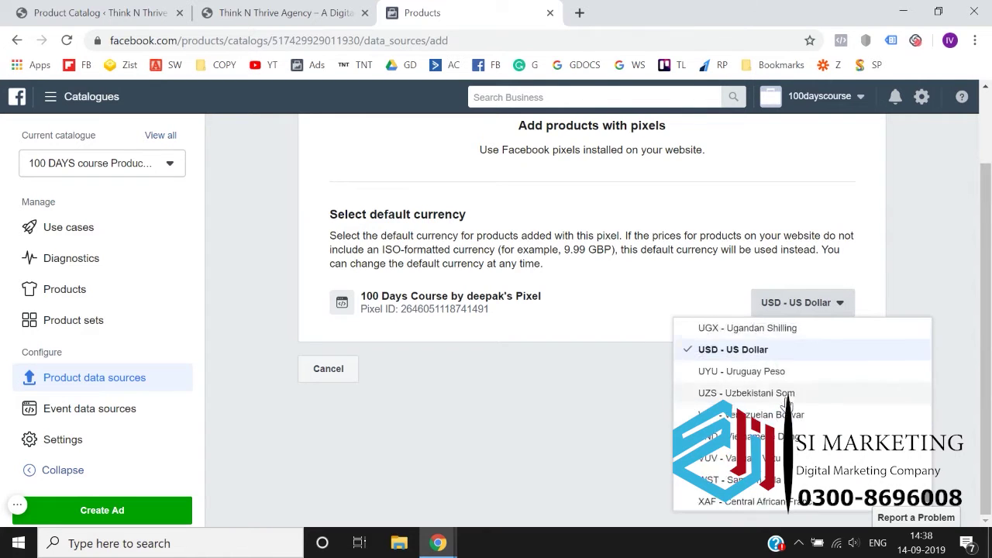
scroll(787, 403, up, 3)
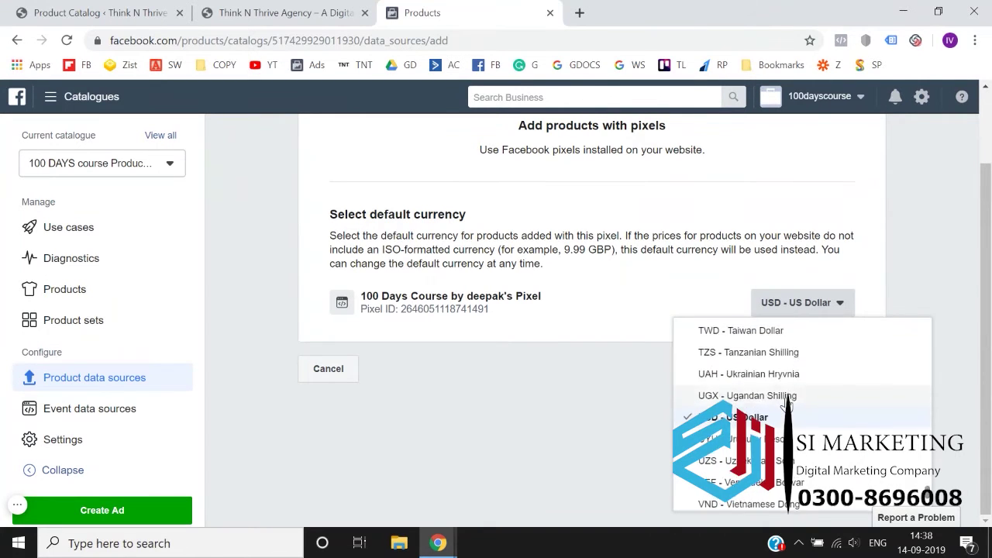
scroll(787, 404, up, 5)
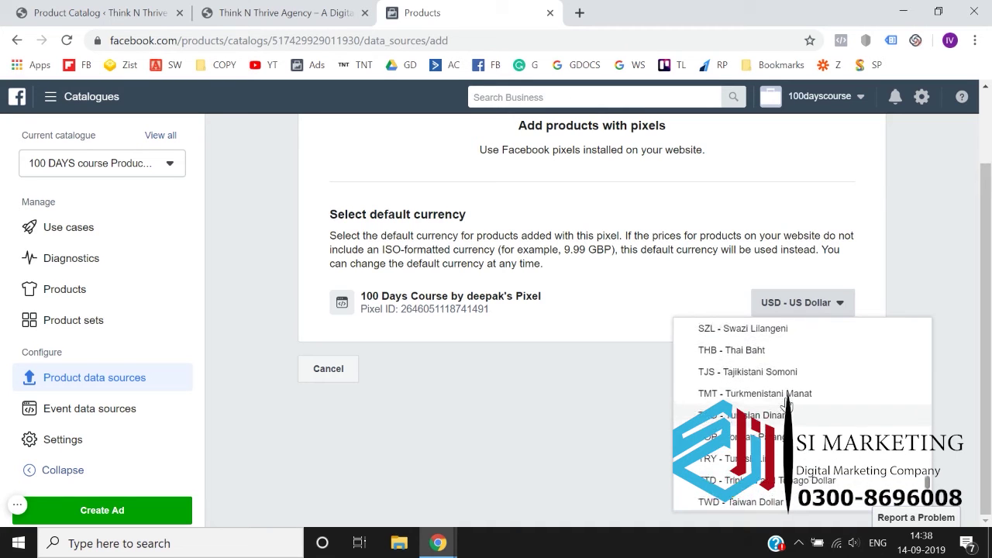
scroll(788, 404, up, 8)
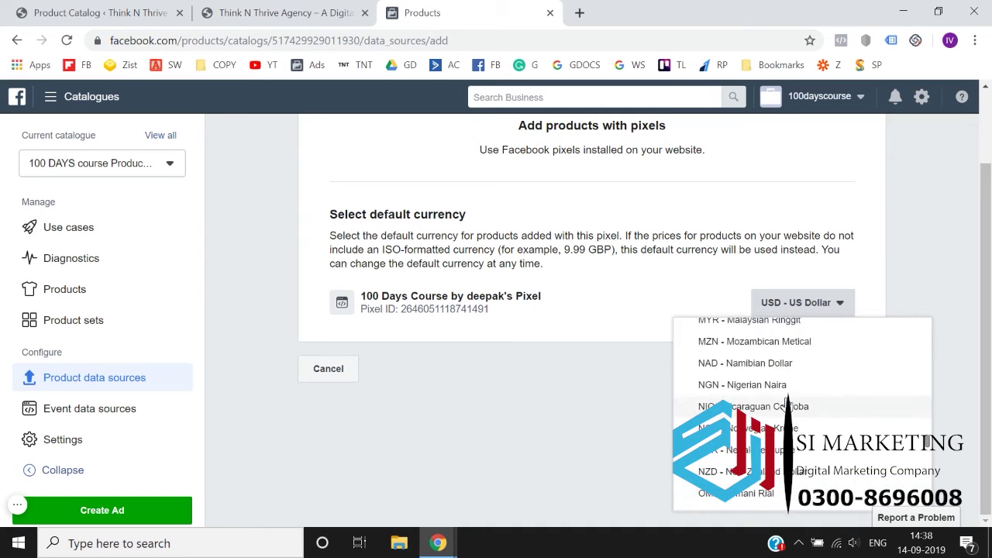
scroll(787, 403, up, 5)
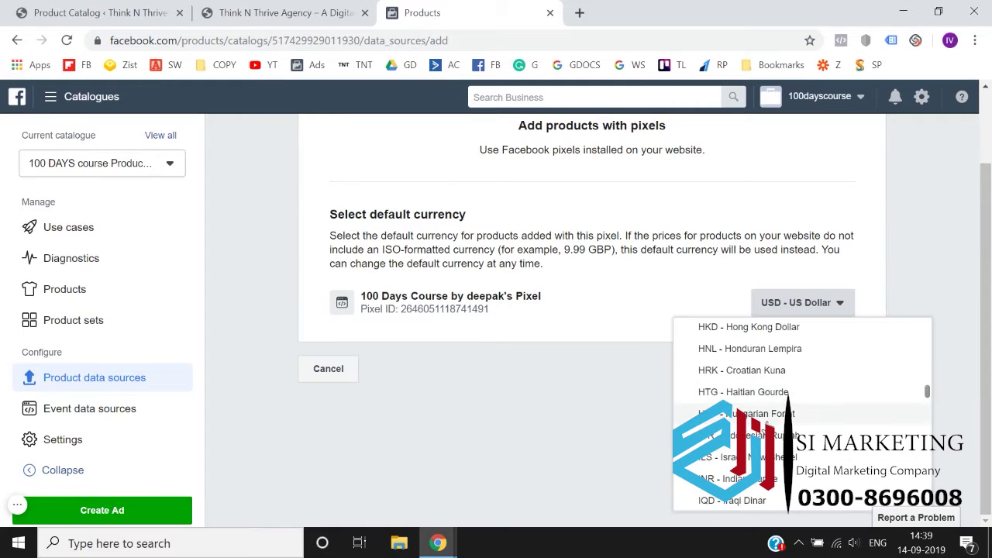
click(777, 477)
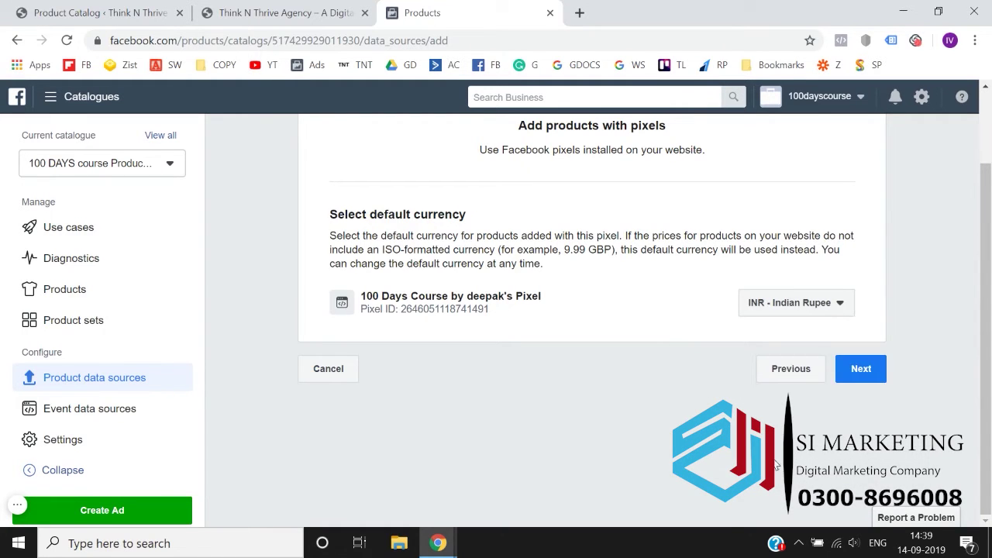
click(874, 369)
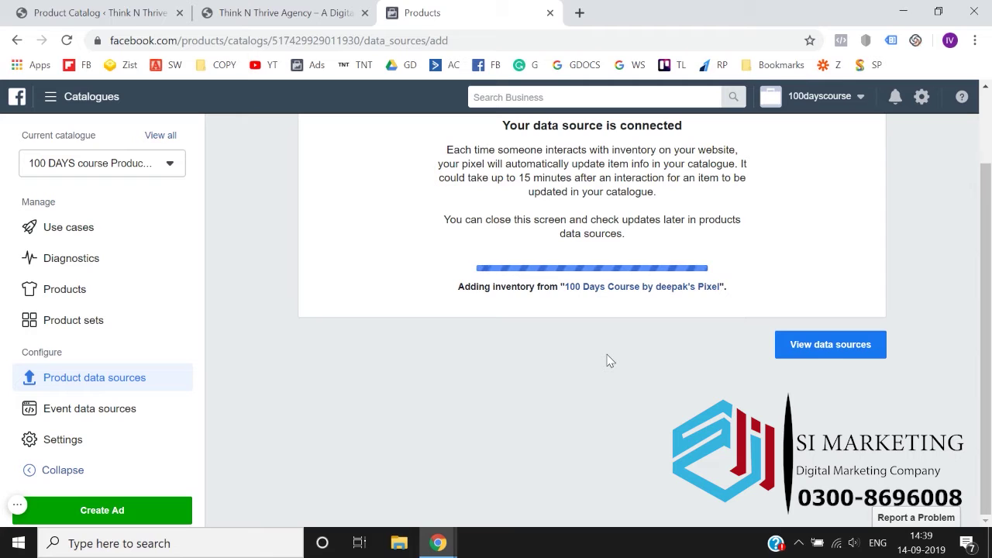
- View and reload the catalogue's product data sources, and check the Products page for items added from the pixel
click(823, 348)
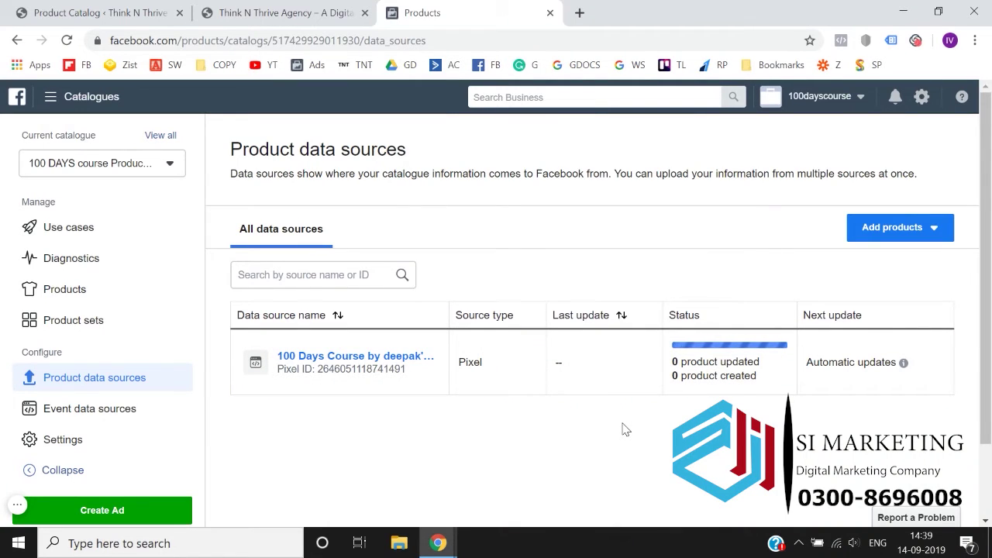
click(66, 39)
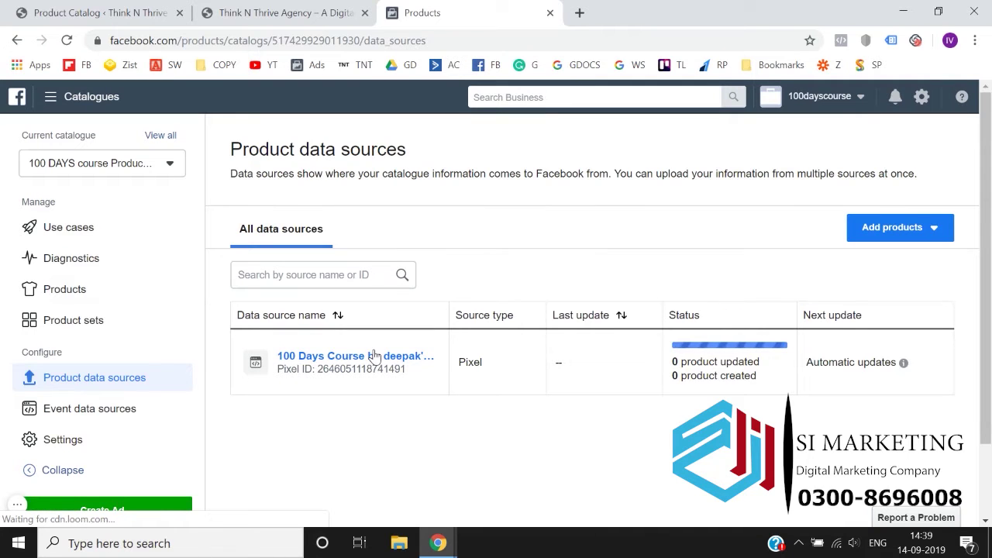
click(85, 294)
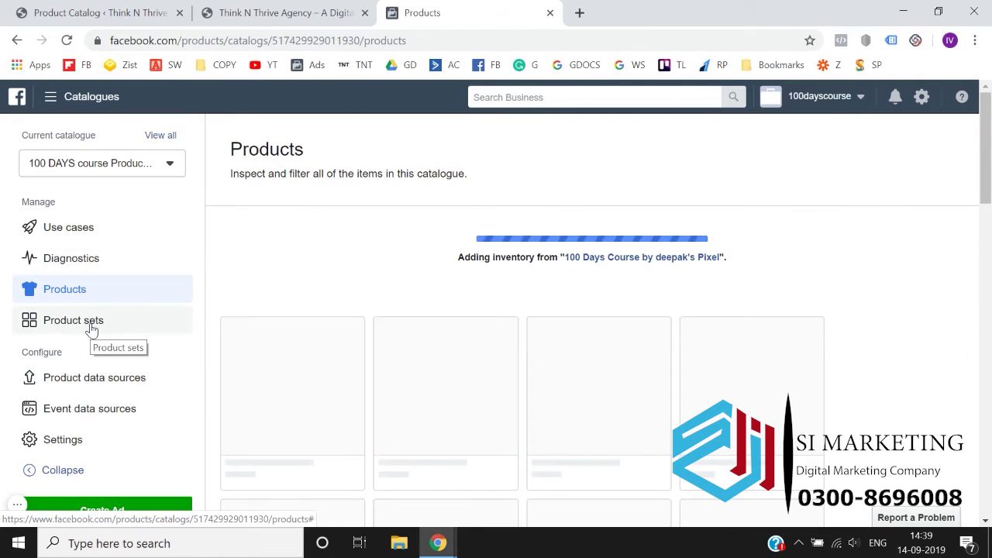
scroll(339, 273, down, 1)
scroll(352, 367, down, 4)
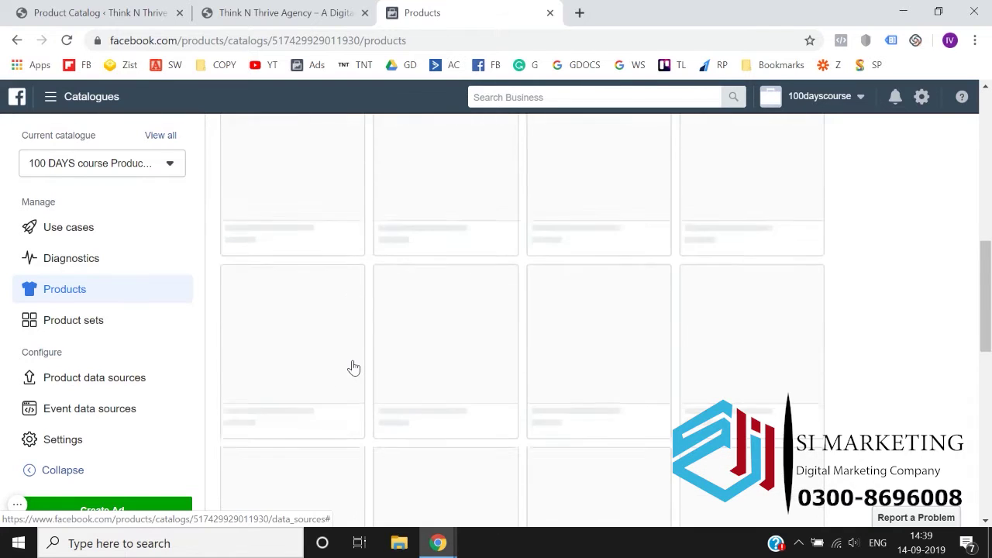
scroll(352, 368, up, 5)
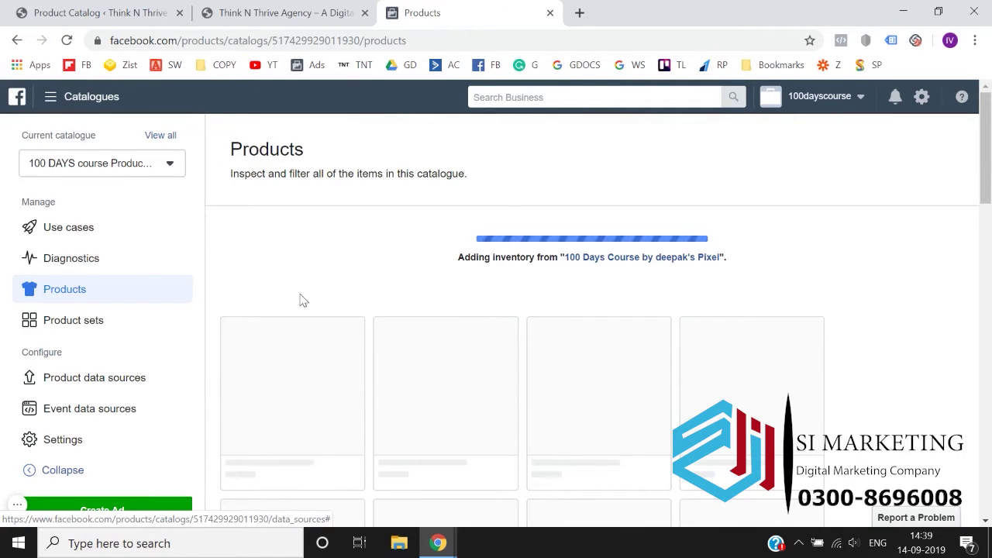
- Look through the catalogue's diagnostics and product sets, and examine the full product list again
click(99, 266)
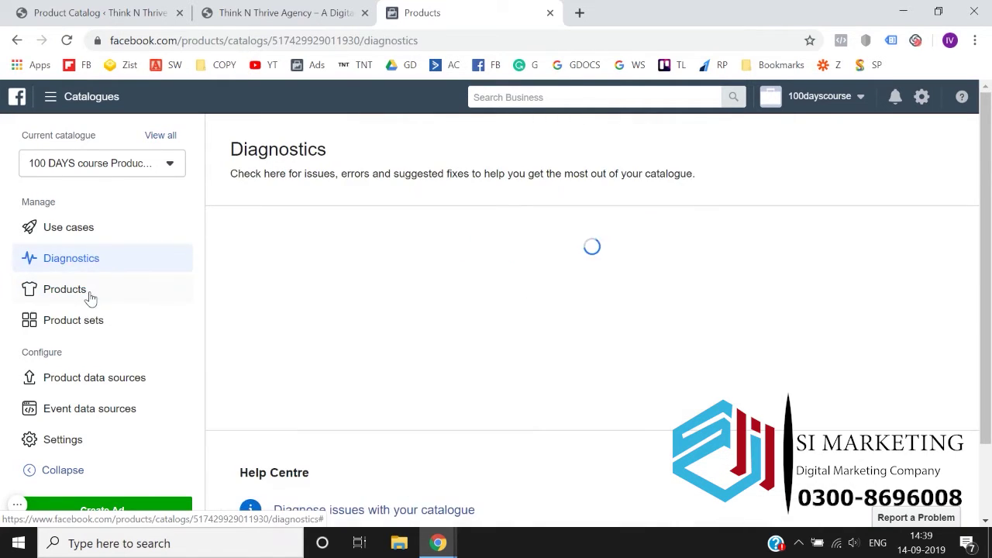
click(90, 298)
click(89, 323)
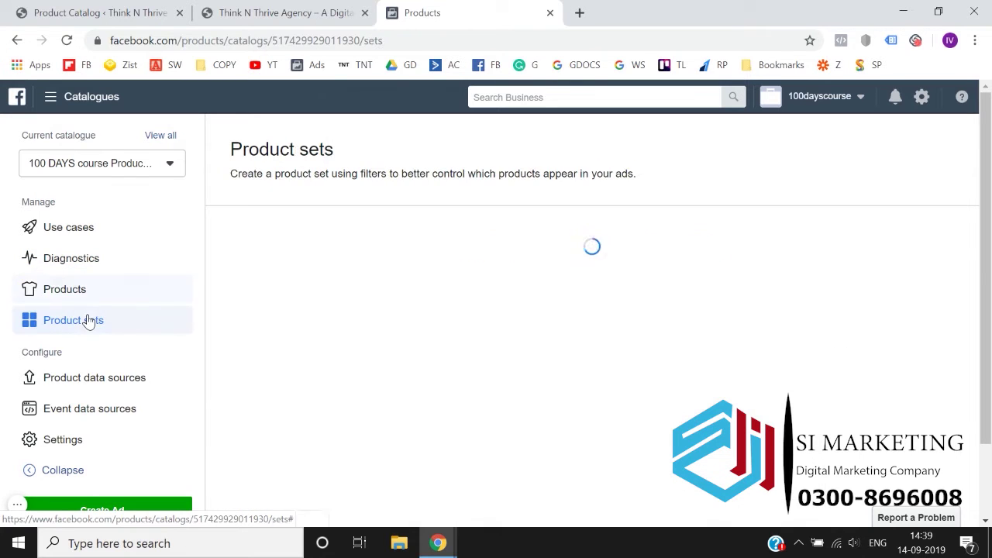
click(99, 291)
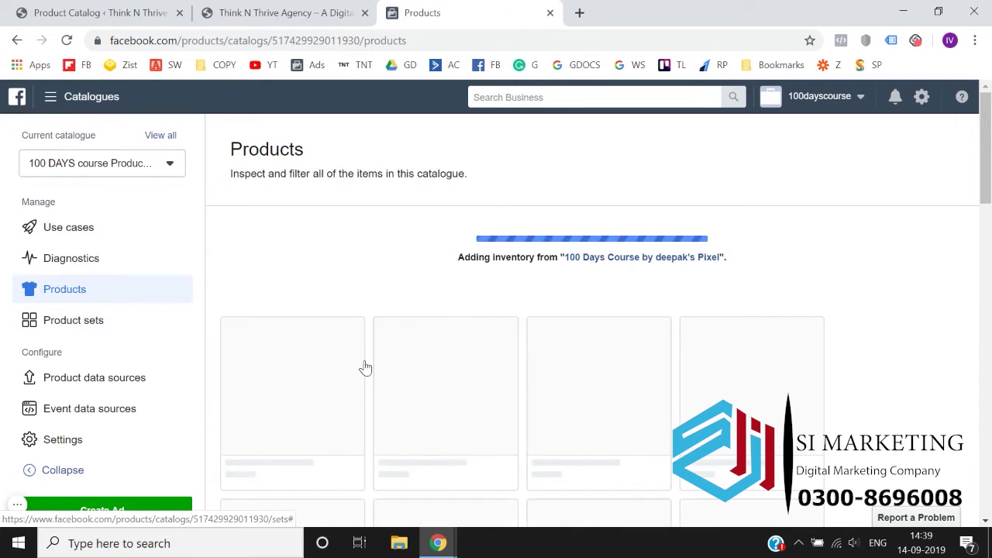
scroll(363, 367, down, 8)
scroll(365, 370, down, 2)
scroll(365, 370, up, 10)
- Check the catalogue's diagnostics for errors to fix and recheck the Products page for imported inventory
click(100, 265)
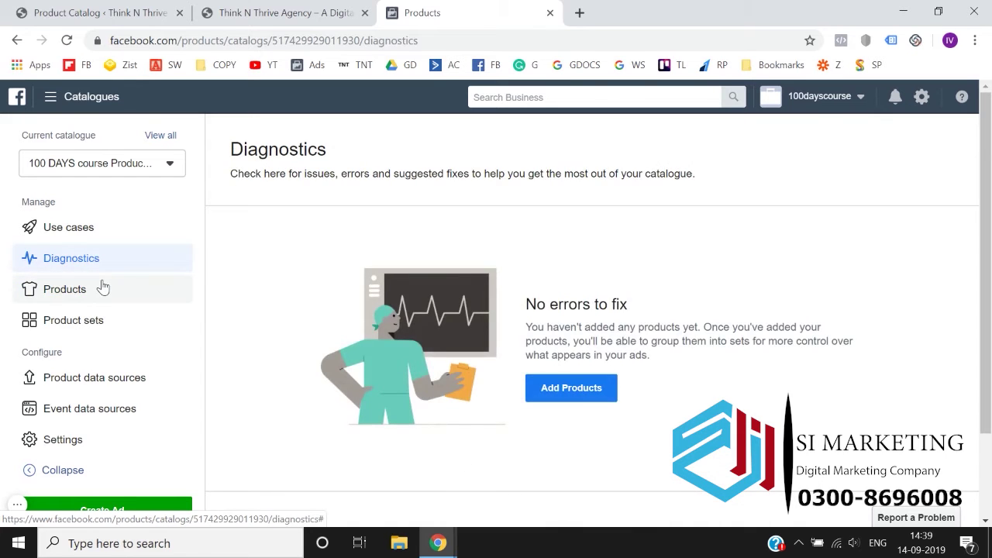
click(103, 289)
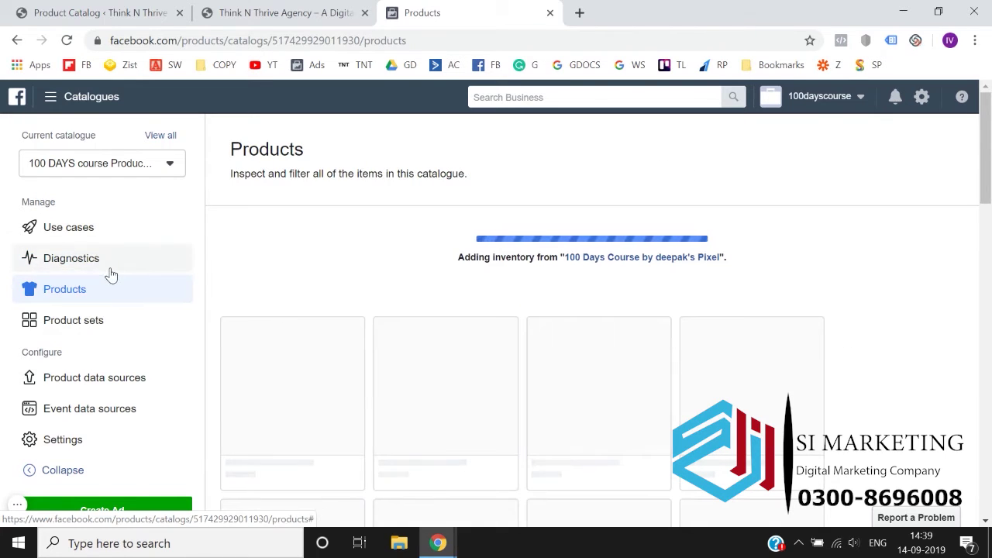
click(111, 269)
scroll(331, 265, down, 1)
scroll(332, 265, up, 1)
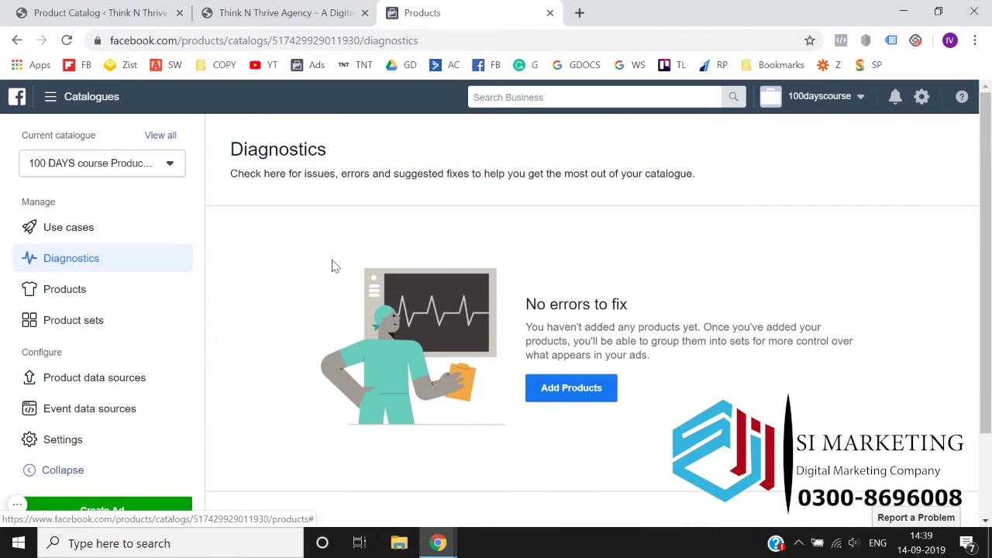
click(100, 288)
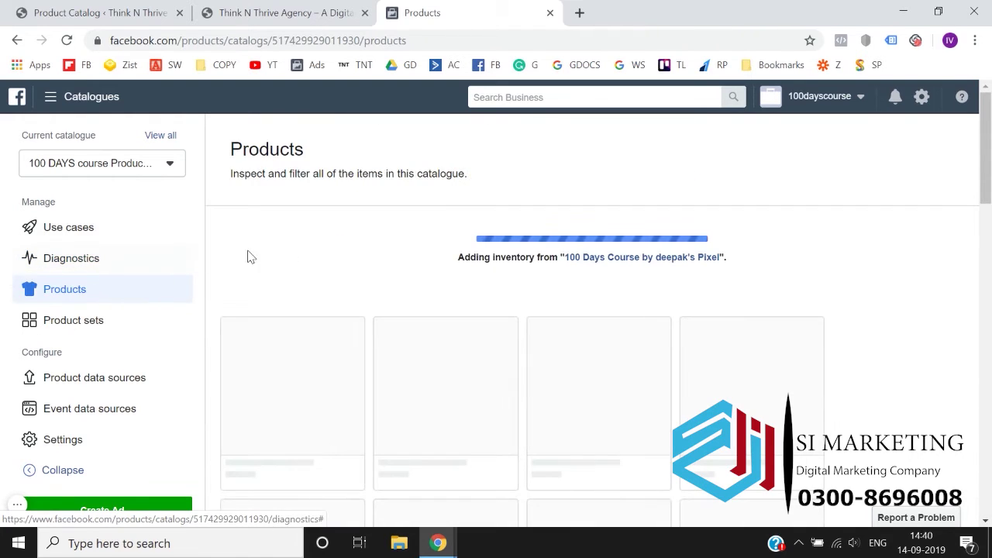
click(87, 226)
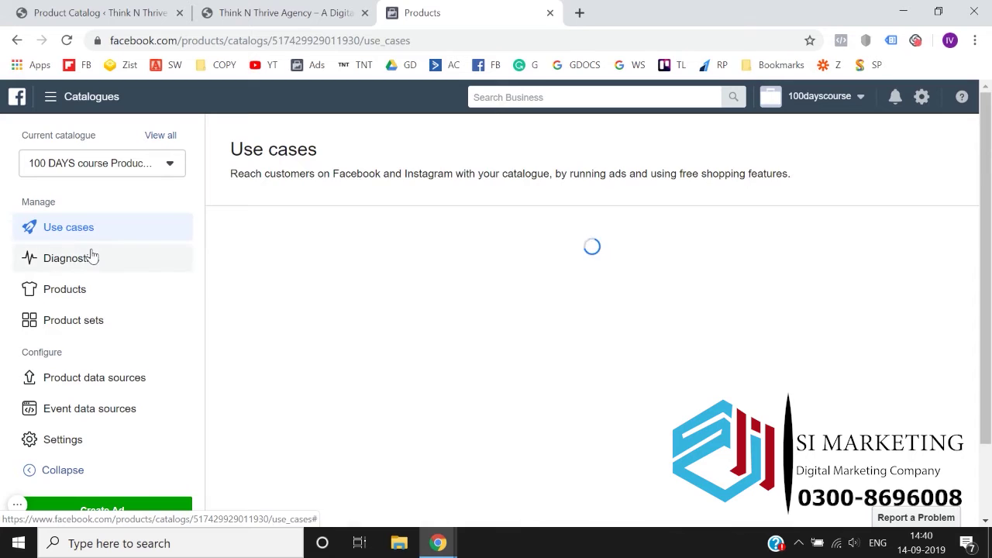
click(90, 258)
click(91, 290)
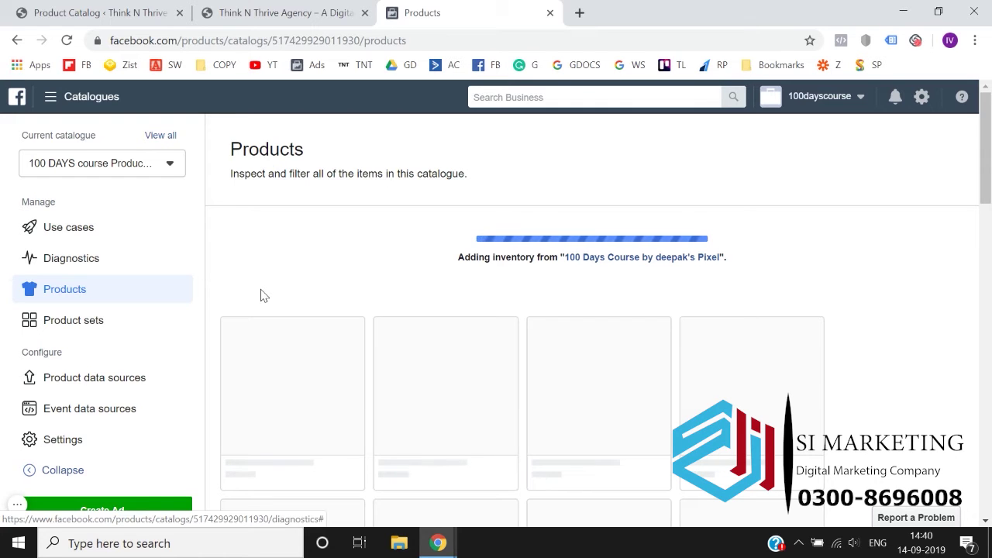
- Revisit the diagnostics and examine the All products set in the catalogue's product sets
click(99, 268)
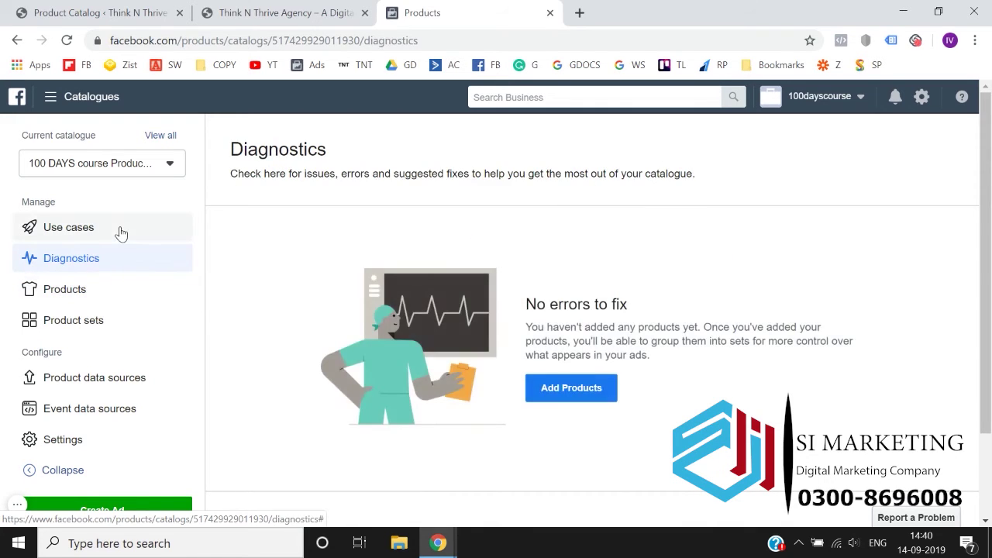
click(120, 230)
click(108, 332)
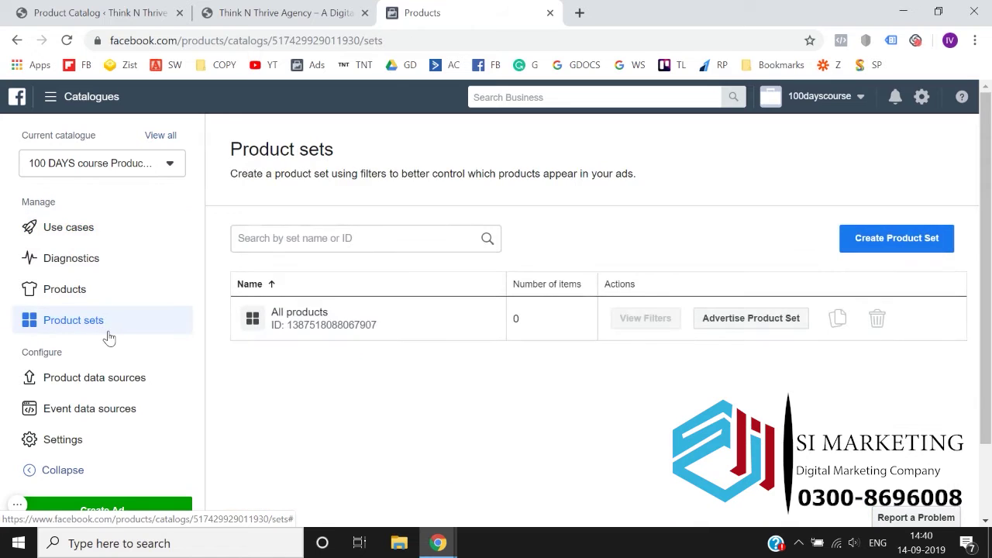
click(111, 299)
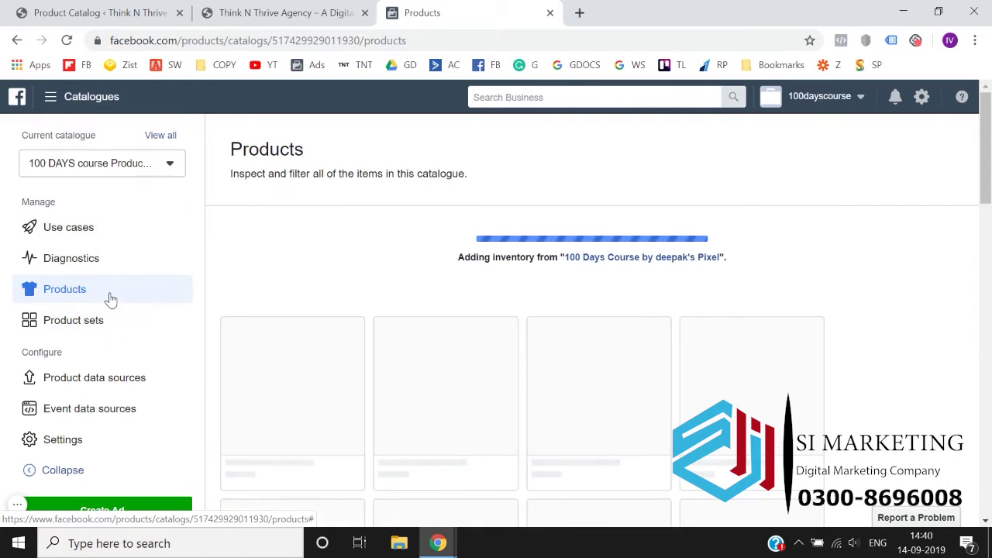
click(110, 331)
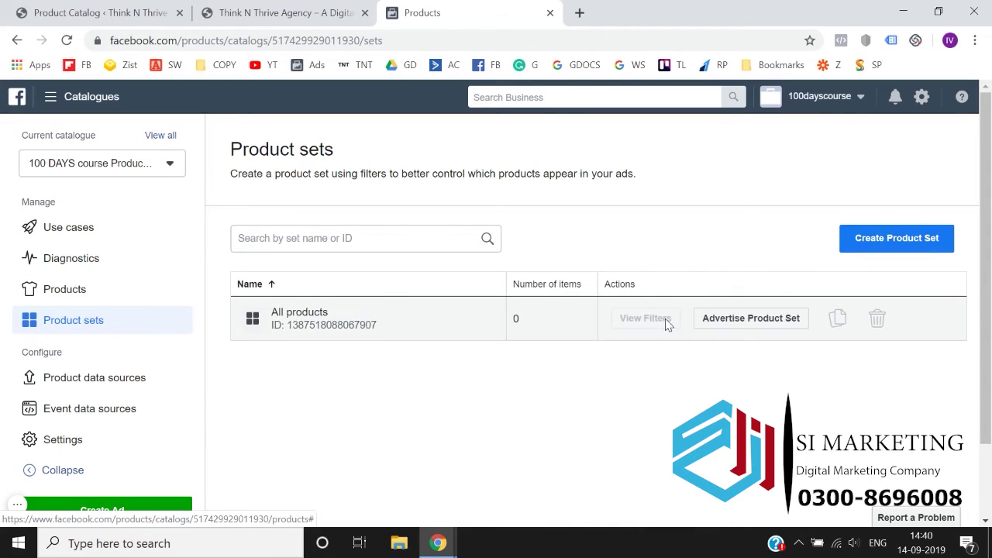
- View the options for adding products in the data sources, and review the 100 Days Course pixel's status, catalogue updates and settings
click(80, 384)
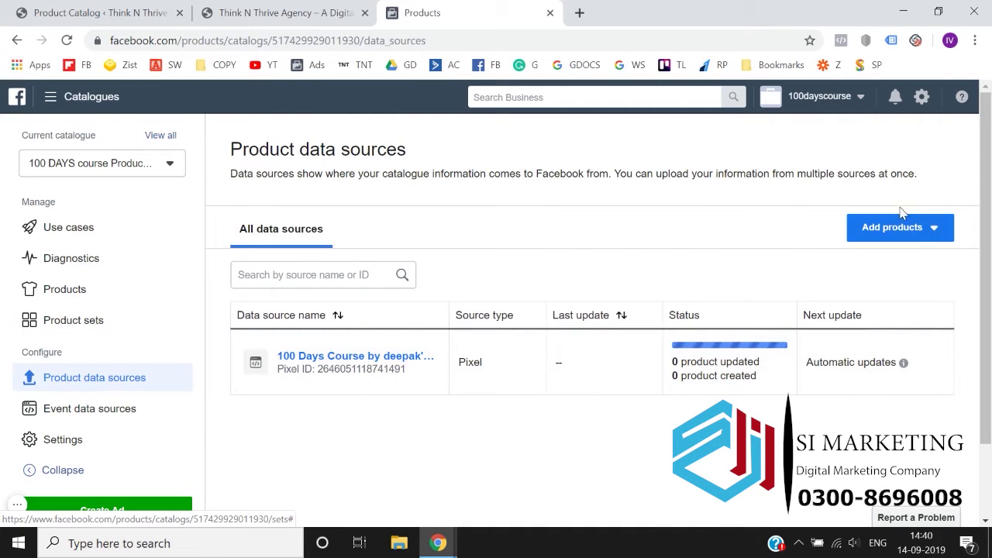
click(912, 229)
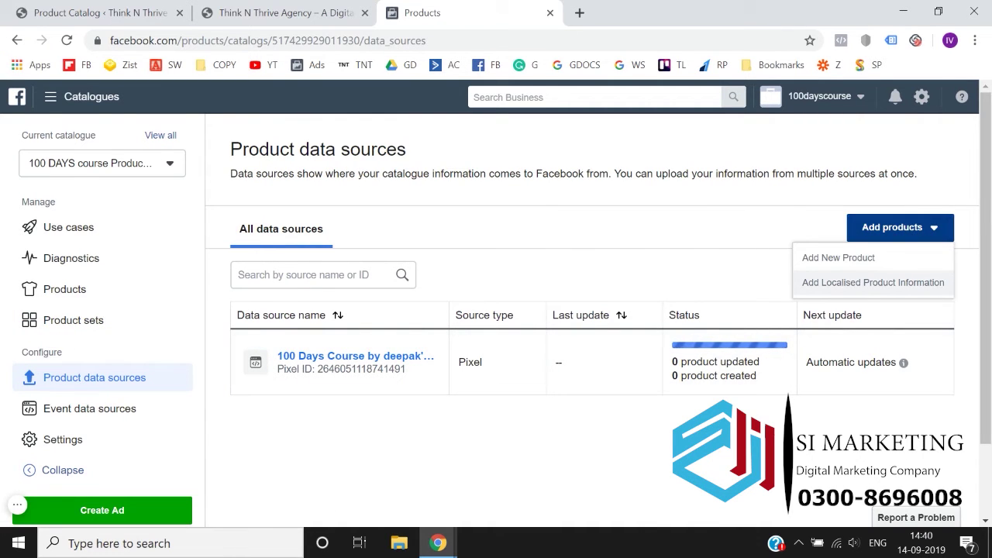
click(385, 356)
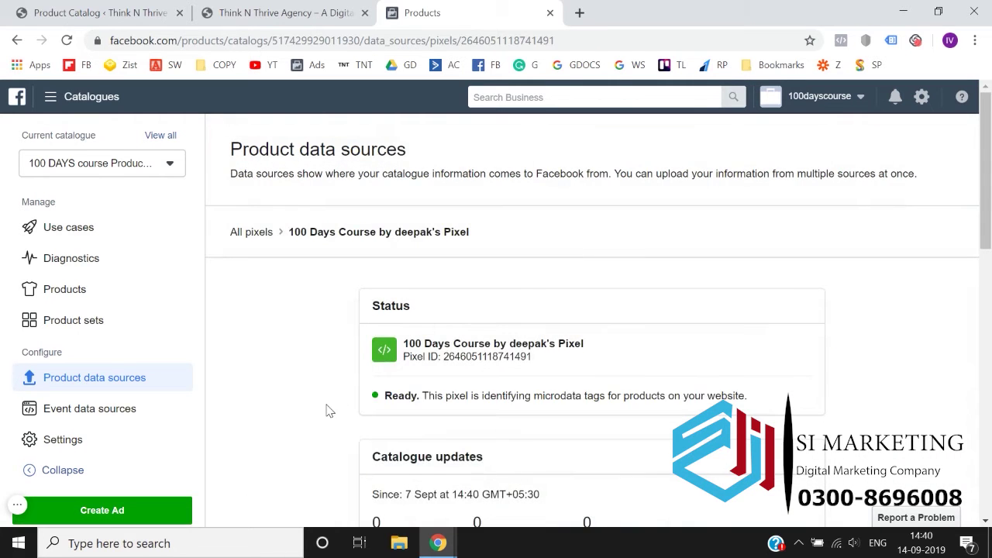
scroll(326, 411, down, 2)
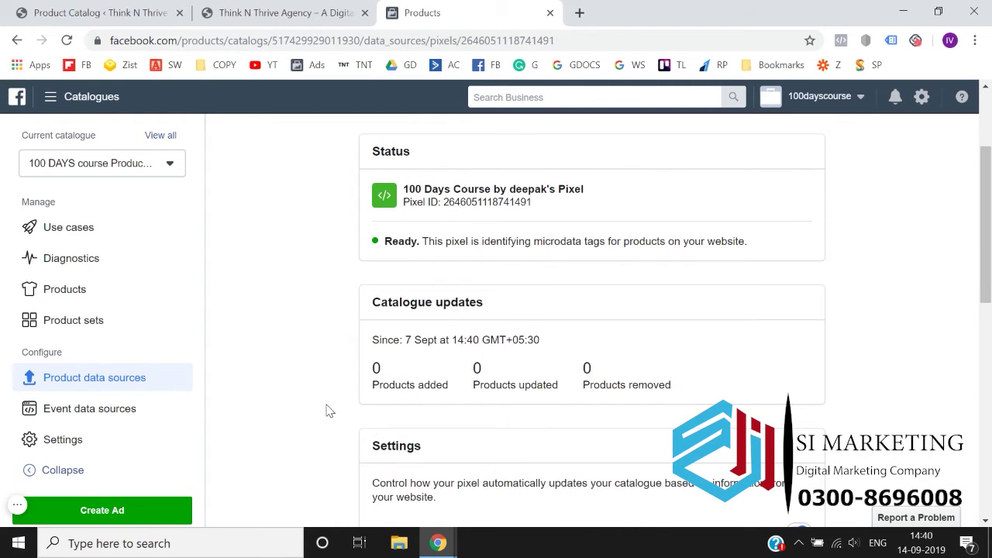
scroll(326, 411, down, 5)
scroll(328, 410, up, 4)
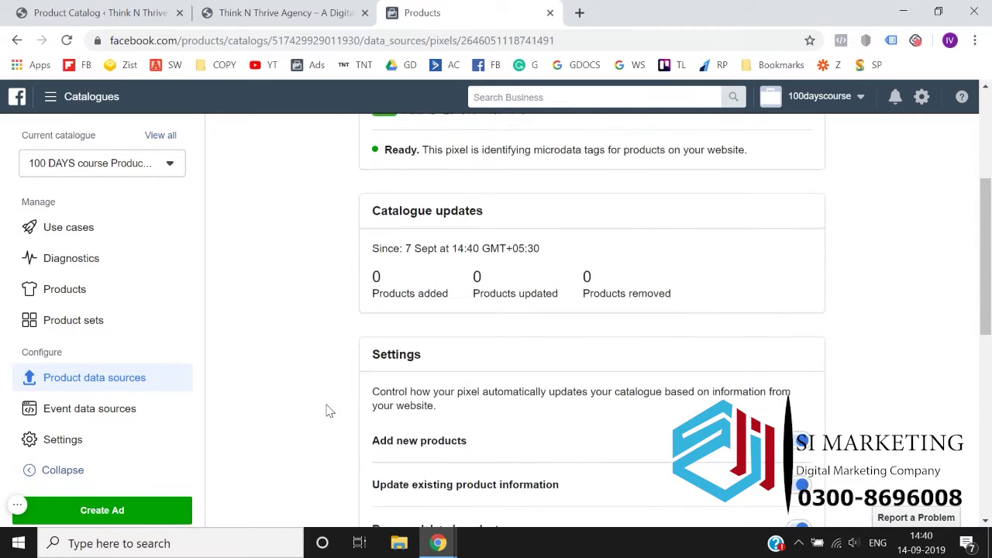
- Check the product sets for items, and look over and reload the catalogue's Products page
click(125, 325)
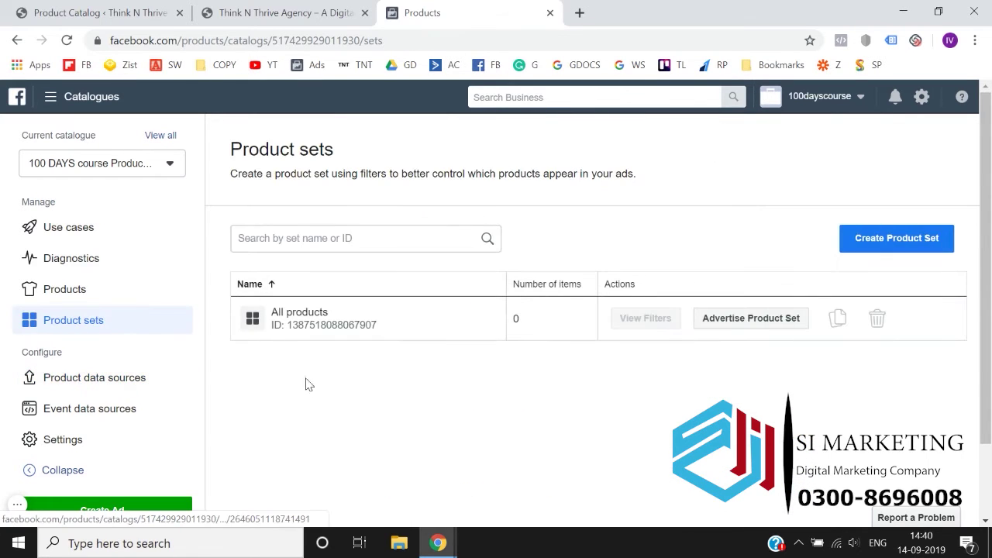
click(101, 296)
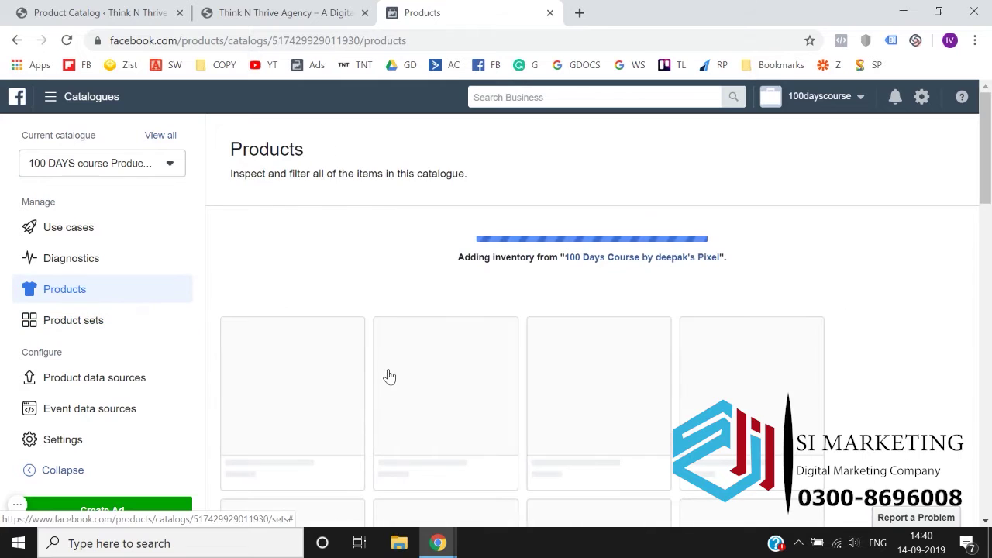
scroll(489, 379, down, 5)
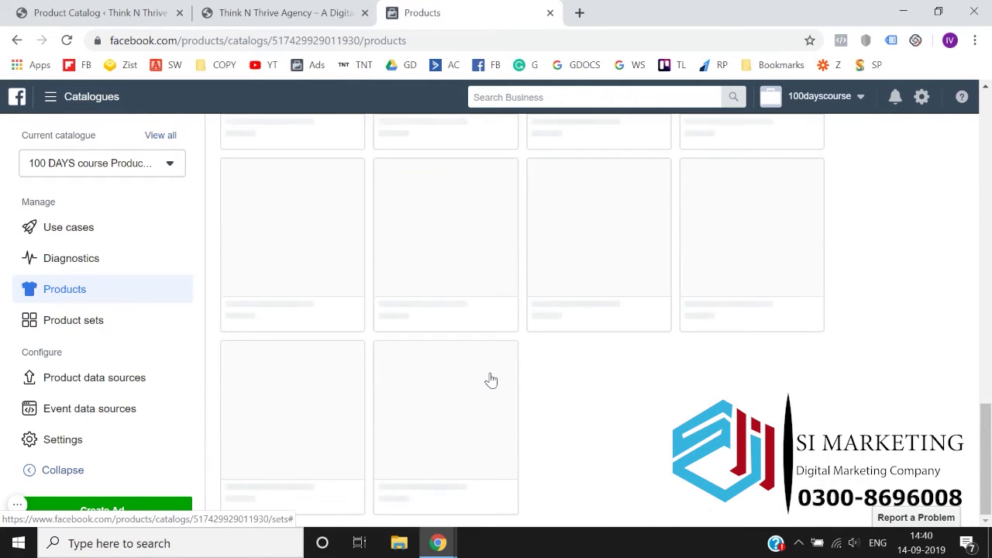
click(66, 41)
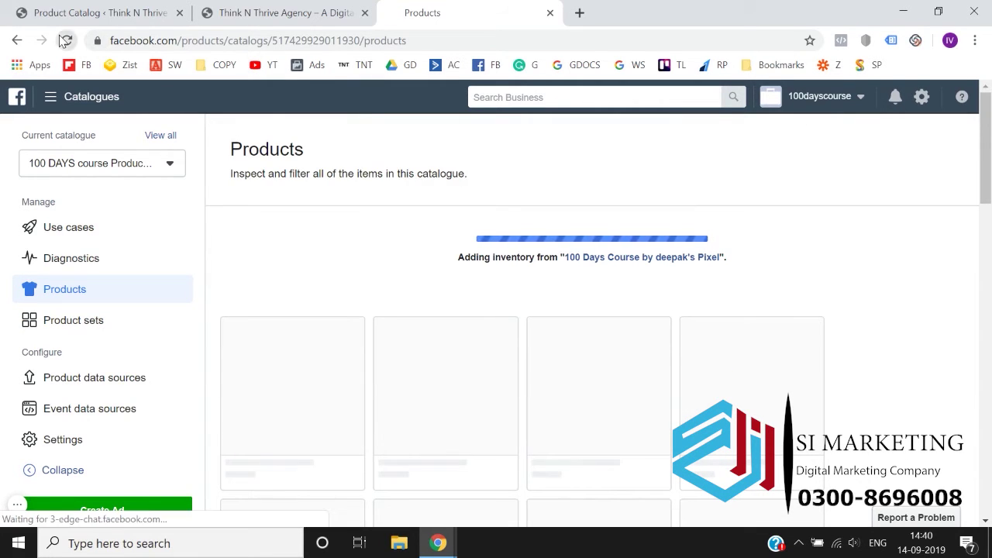
- Reload the catalogue's Products page and check it for imported inventory
click(65, 41)
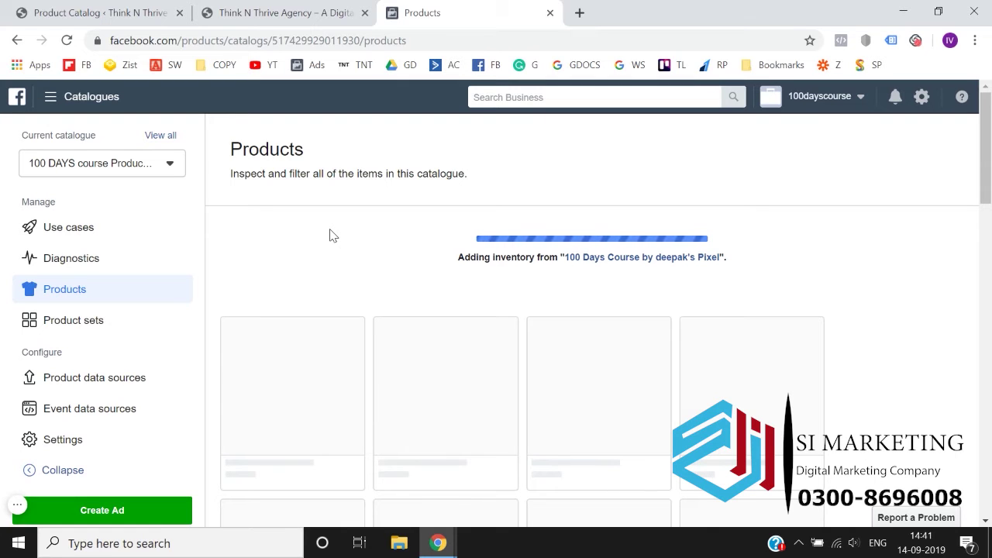
scroll(67, 367, down, 1)
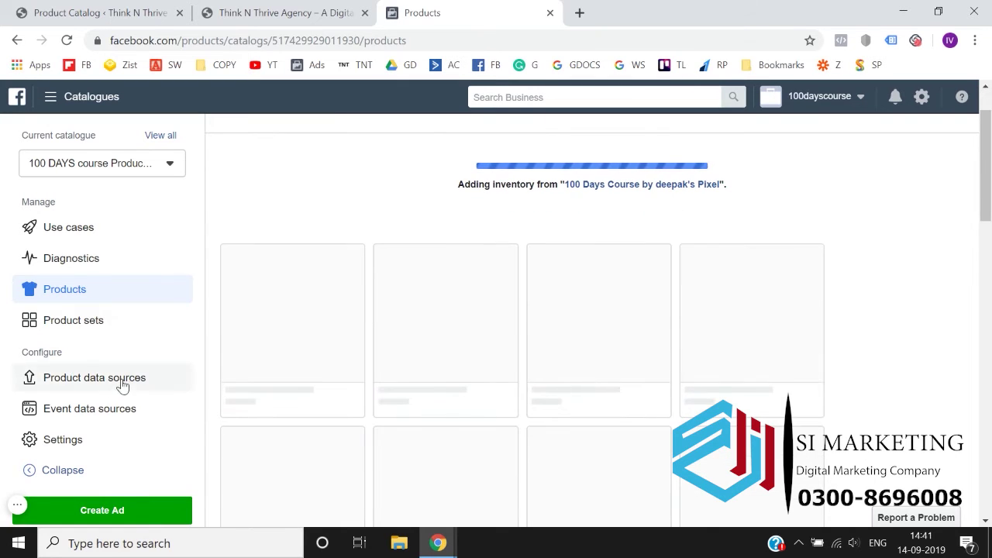
scroll(346, 229, up, 1)
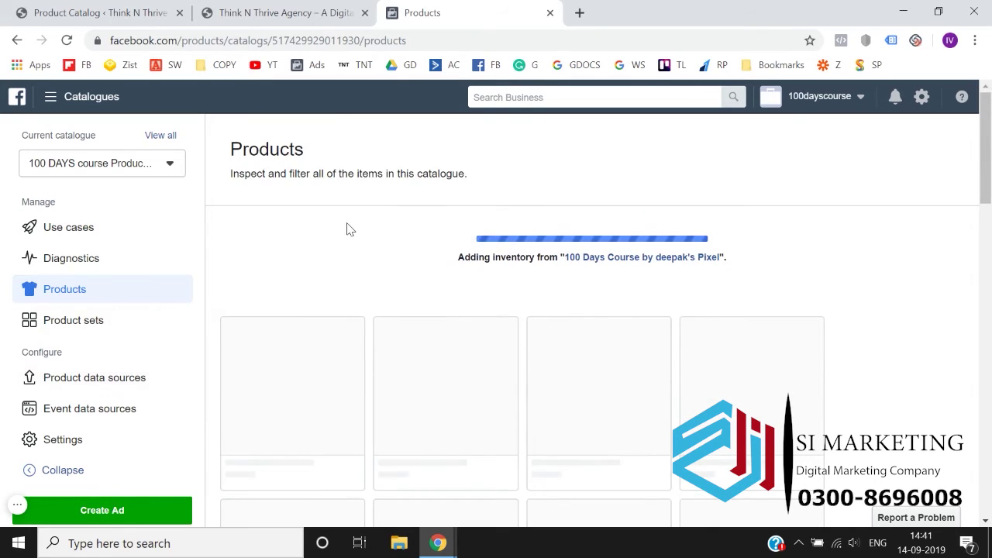
- Add a new product data source to the catalogue using the Use Data Feeds method
click(114, 379)
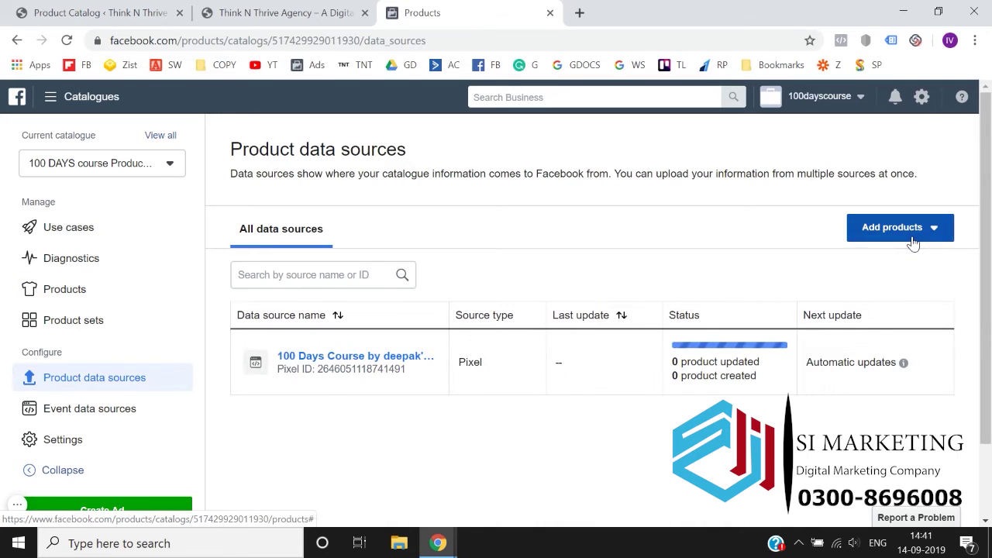
click(913, 242)
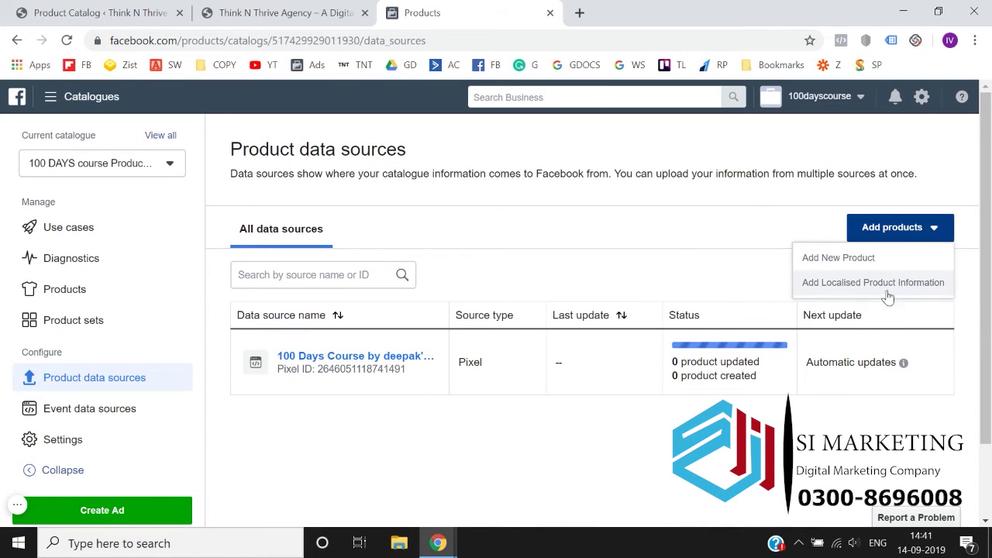
click(895, 258)
scroll(551, 359, down, 1)
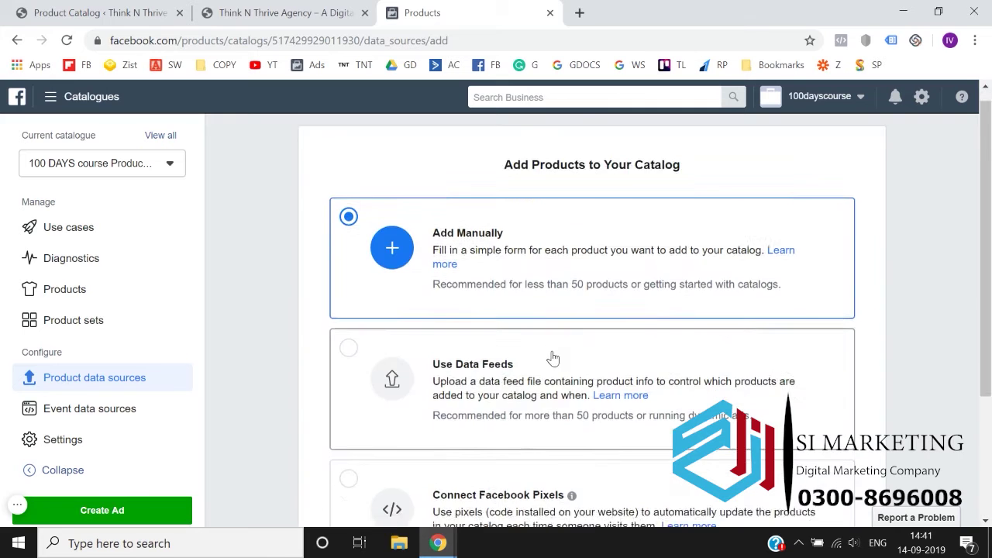
scroll(446, 406, down, 1)
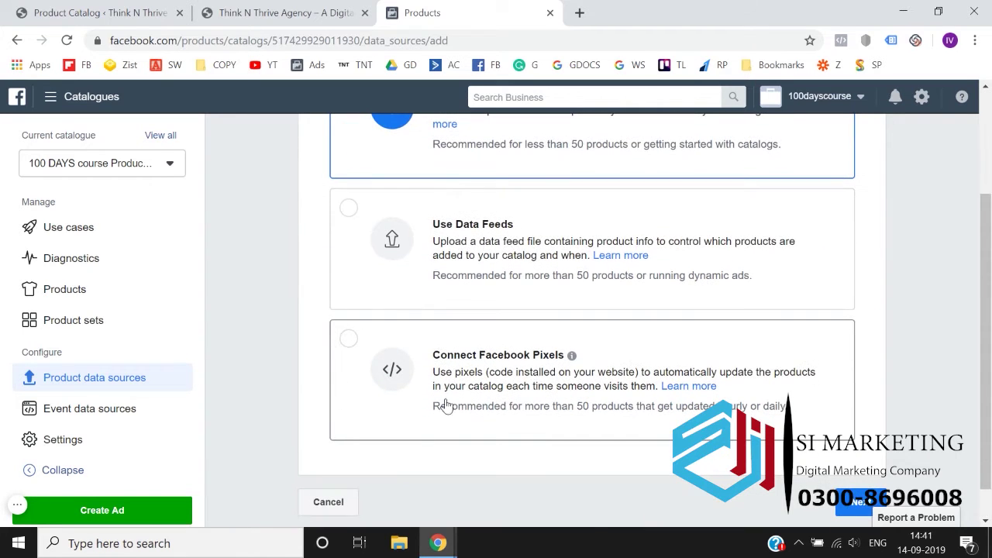
scroll(243, 321, up, 1)
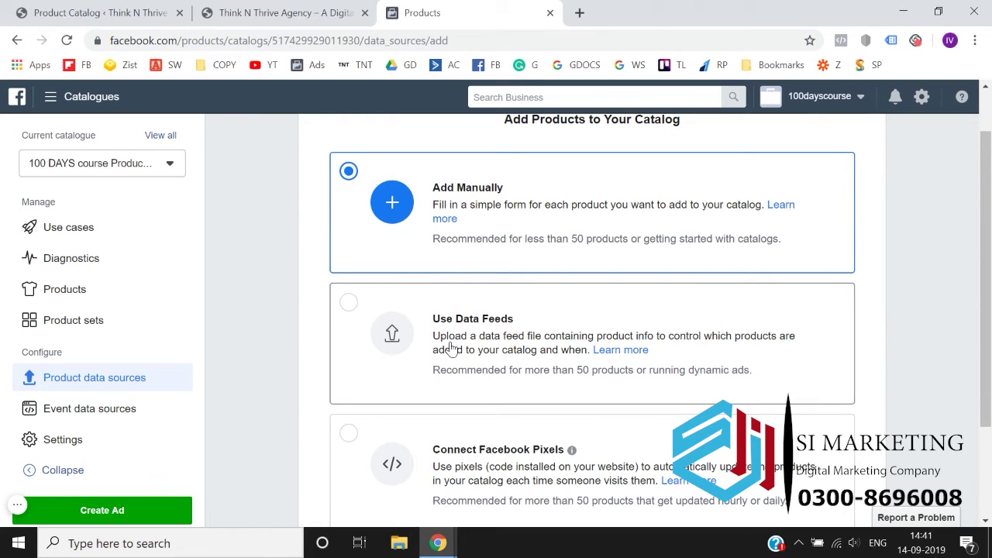
click(340, 306)
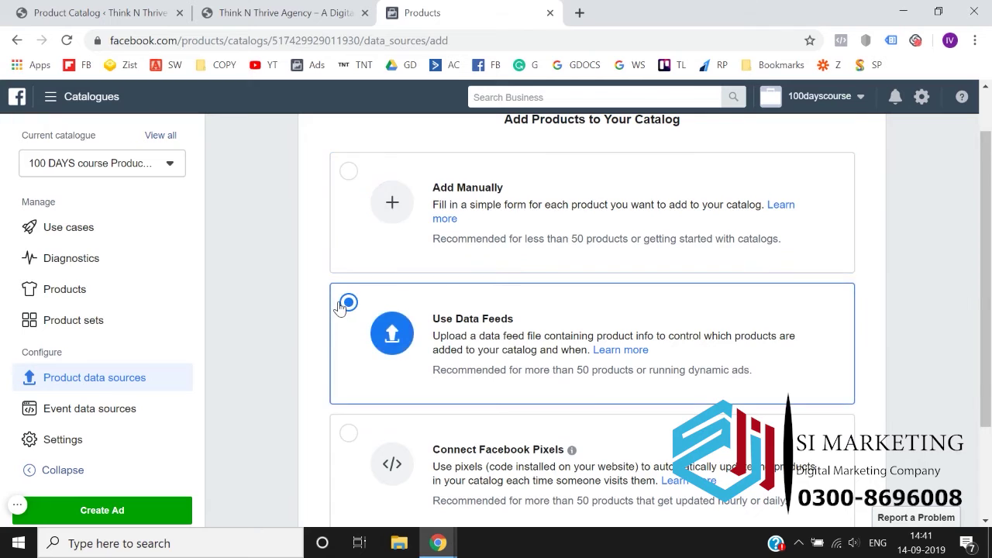
scroll(339, 306, down, 2)
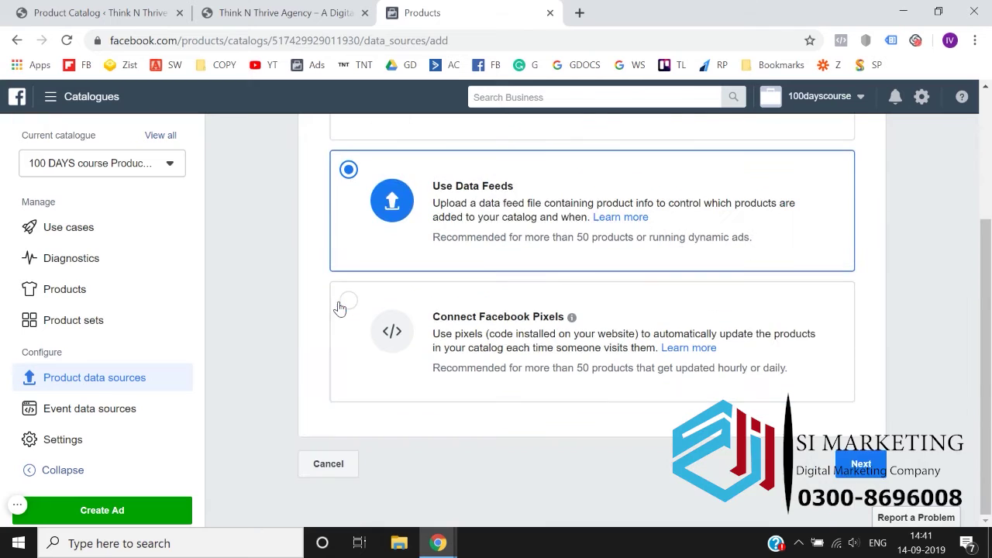
click(861, 470)
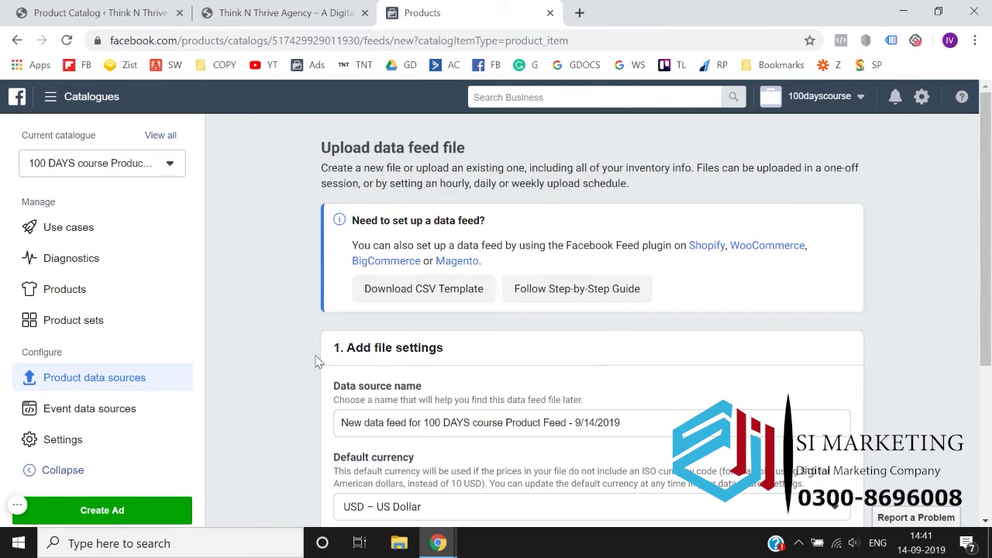
- Name the new data source "Facebook Pixel Data Feed" in the file settings
scroll(317, 361, down, 2)
scroll(350, 316, up, 1)
scroll(351, 316, up, 1)
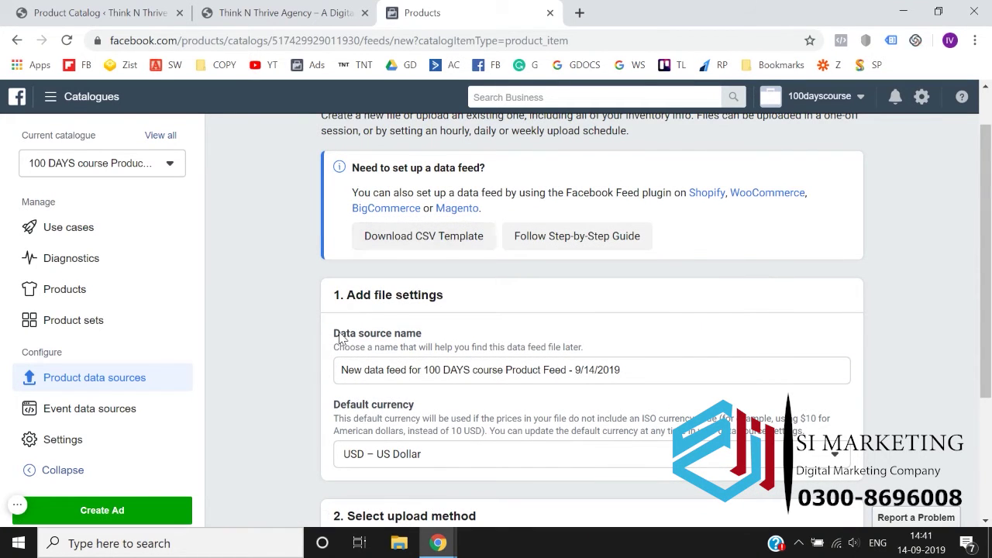
scroll(340, 337, down, 2)
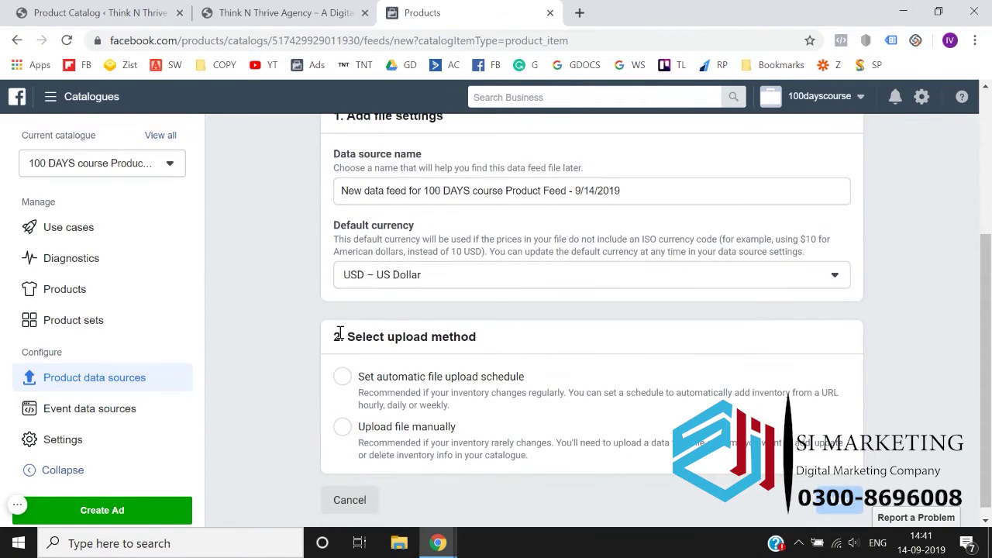
scroll(371, 294, up, 1)
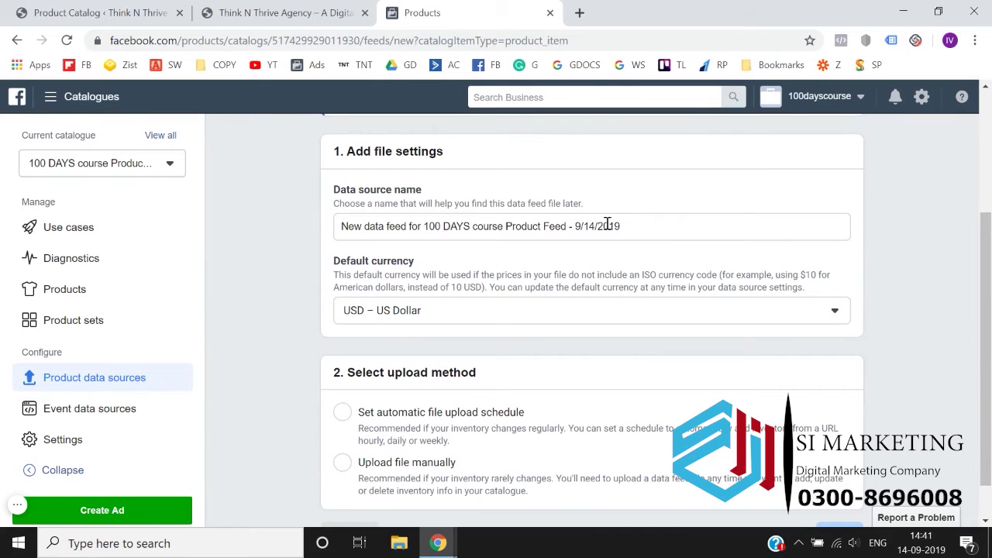
key(ctrl+1)
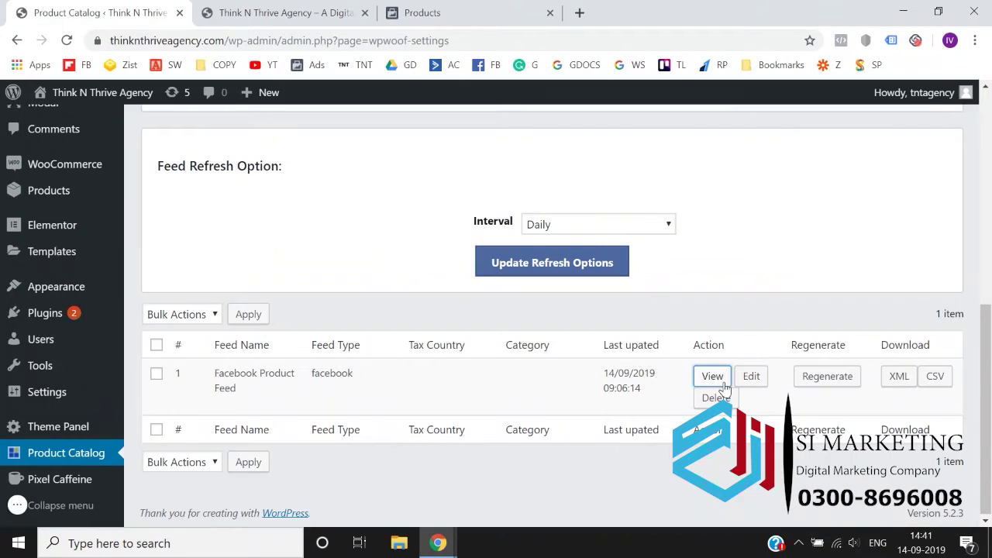
click(415, 11)
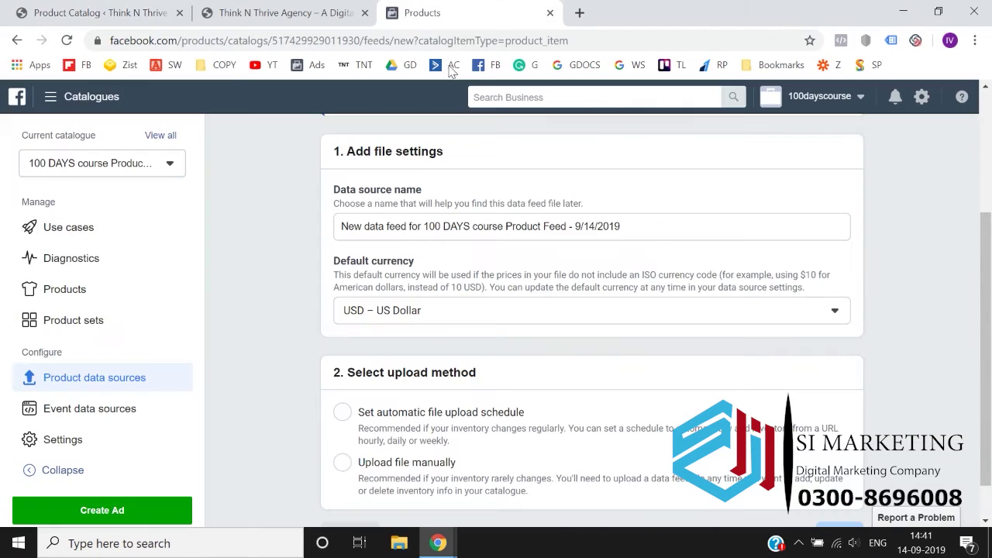
click(656, 228)
key(ctrl+a)
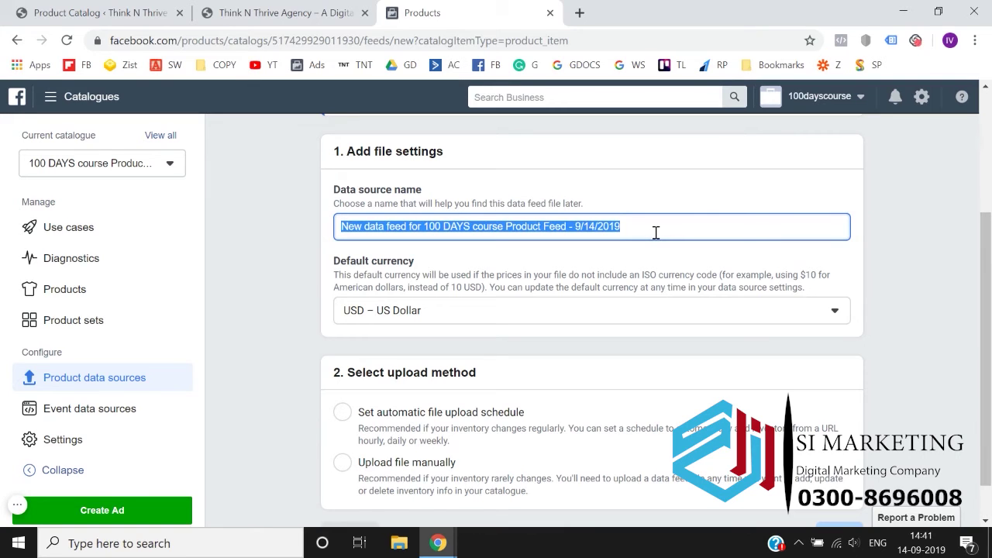
text(Facebook Pixel Dat)
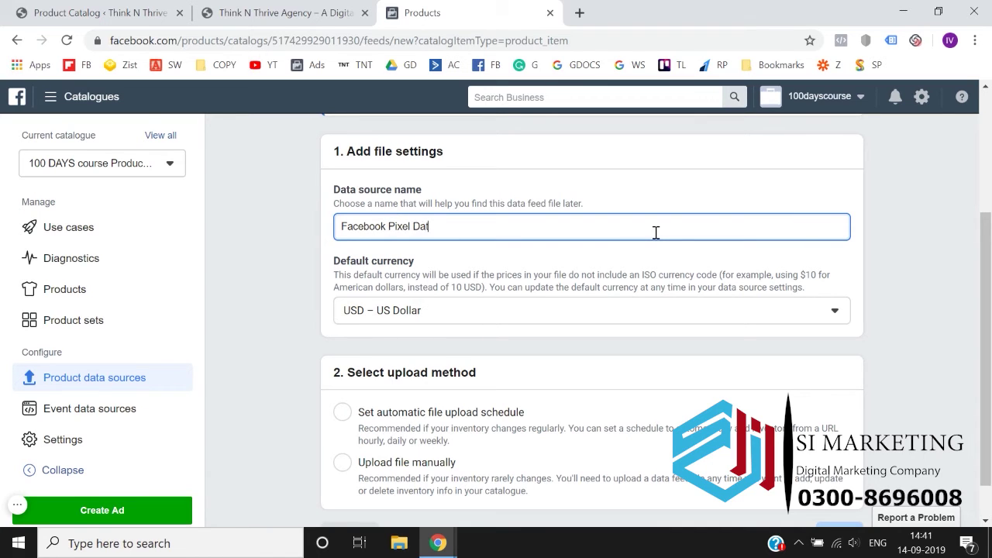
text(a Feed)
- Set the default currency to INR – Indian Rupee and choose the automatic file upload schedule as the upload method
scroll(656, 232, down, 1)
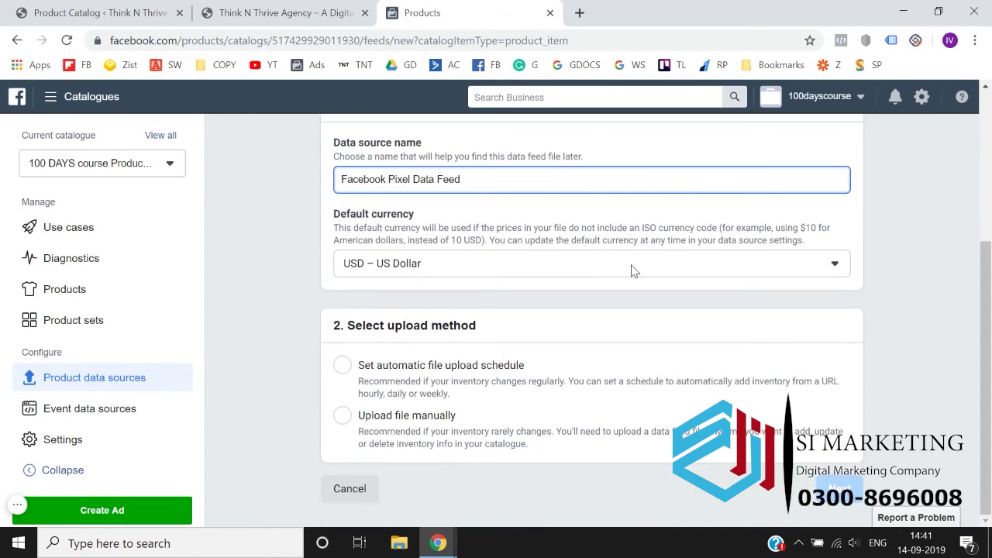
click(630, 272)
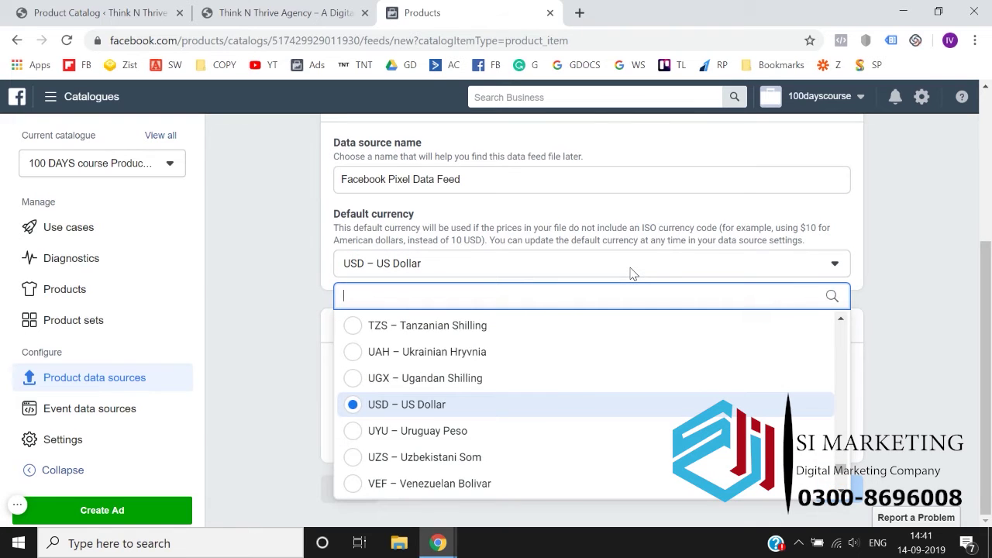
text(inr)
click(545, 335)
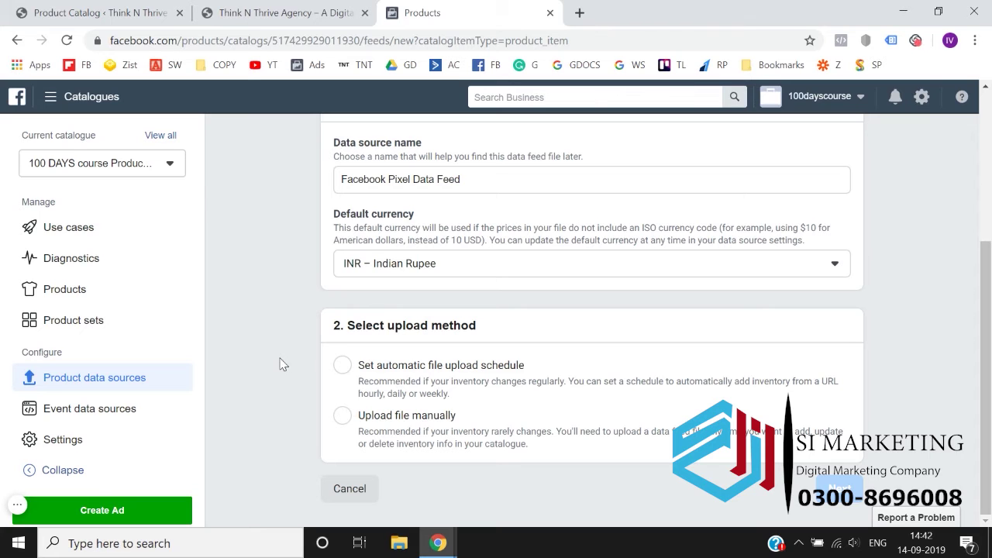
click(343, 365)
scroll(350, 370, down, 2)
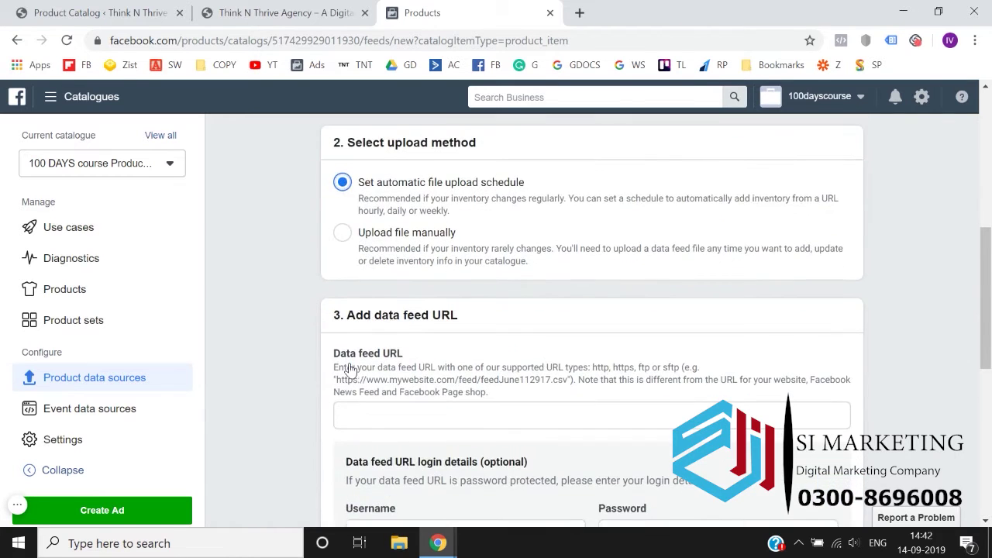
- Open the Facebook Product Feed's XML from the WordPress product catalog and copy its address into the data feed URL
scroll(290, 388, down, 1)
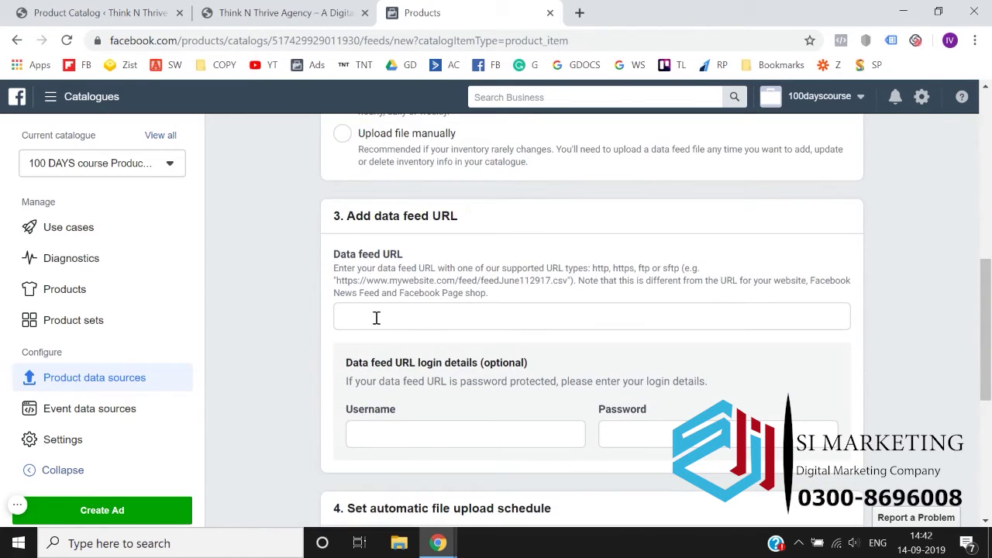
click(375, 318)
click(105, 12)
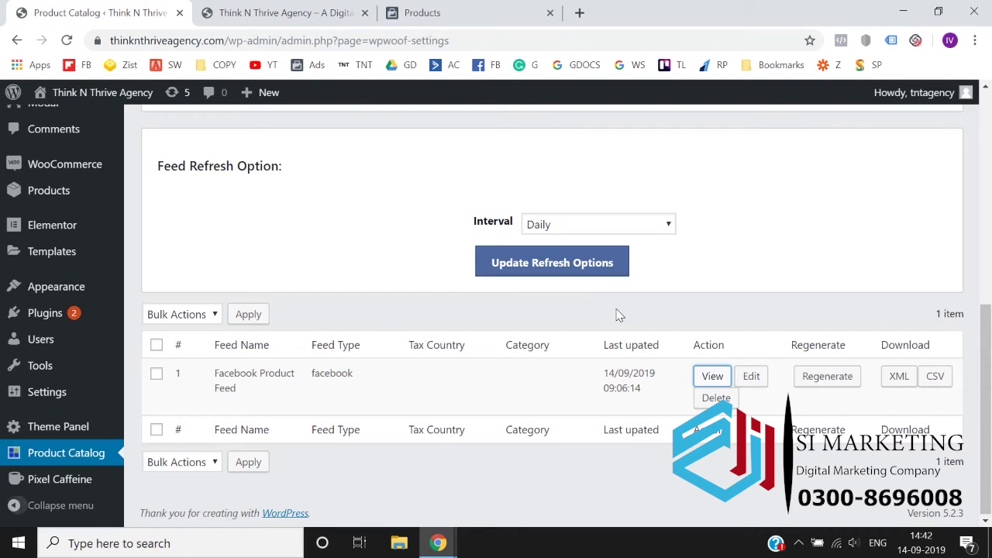
click(712, 376)
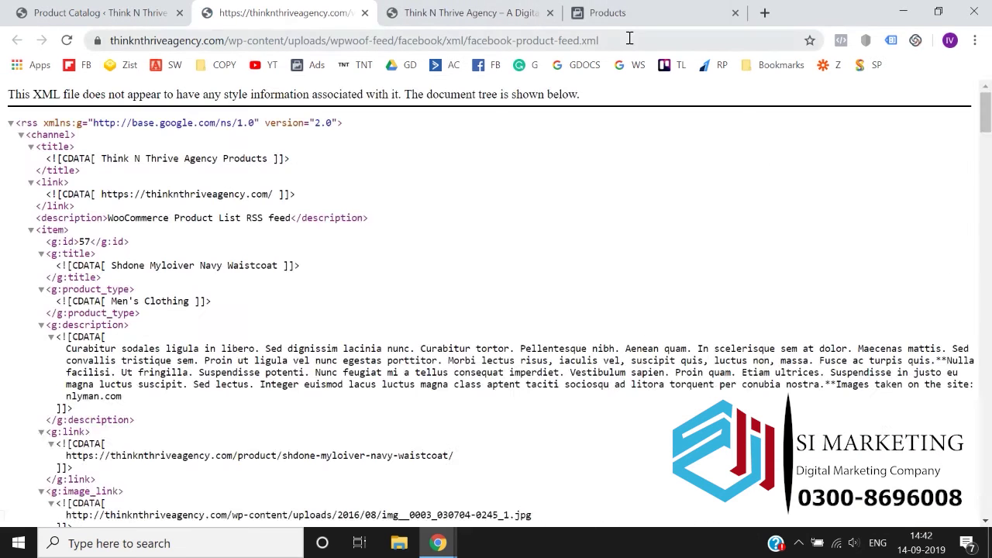
click(629, 39)
key(ctrl+c)
click(608, 12)
key(ctrl+v)
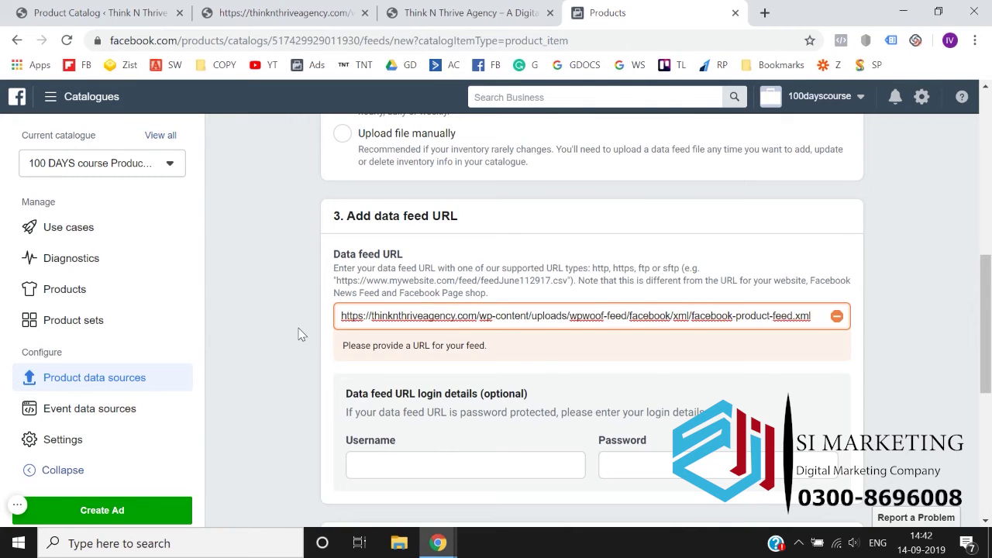
click(303, 370)
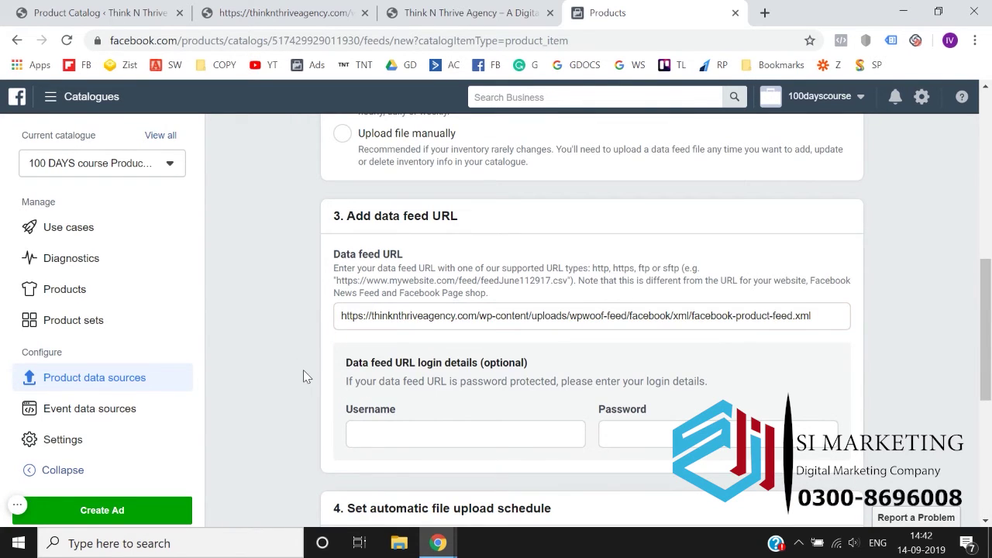
- Start the feed upload with the hourly schedule repeating every hour and automatic upload of new versions enabled
scroll(303, 369, down, 2)
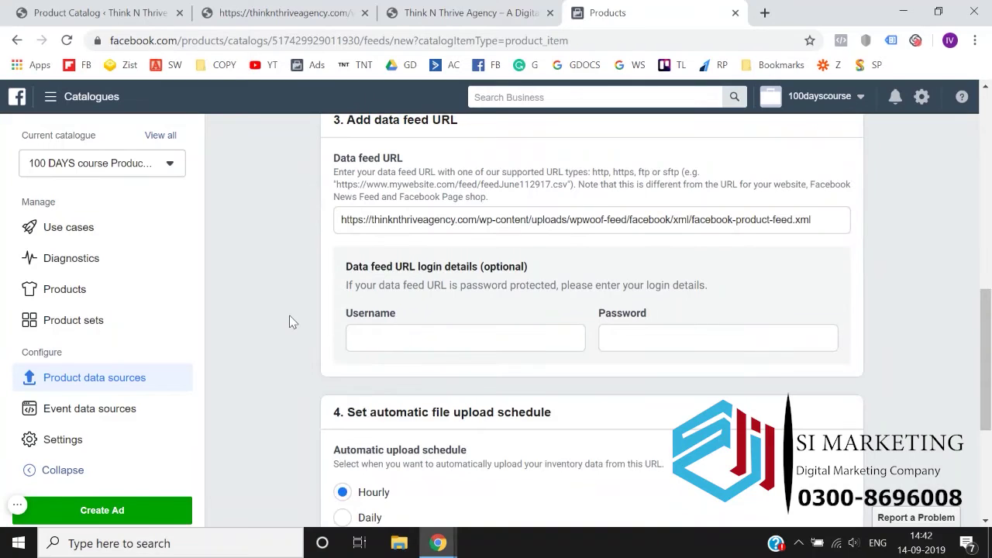
scroll(289, 322, down, 2)
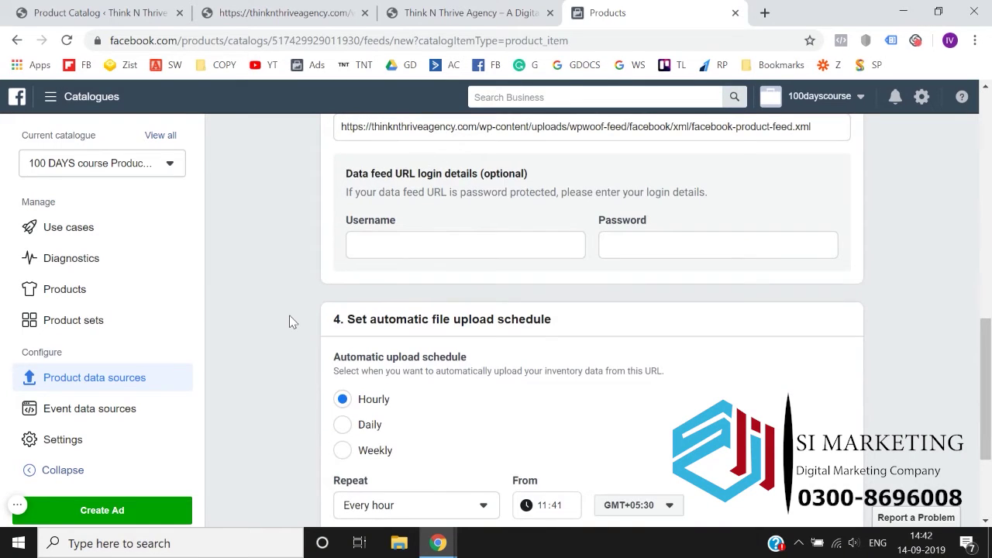
scroll(289, 321, down, 3)
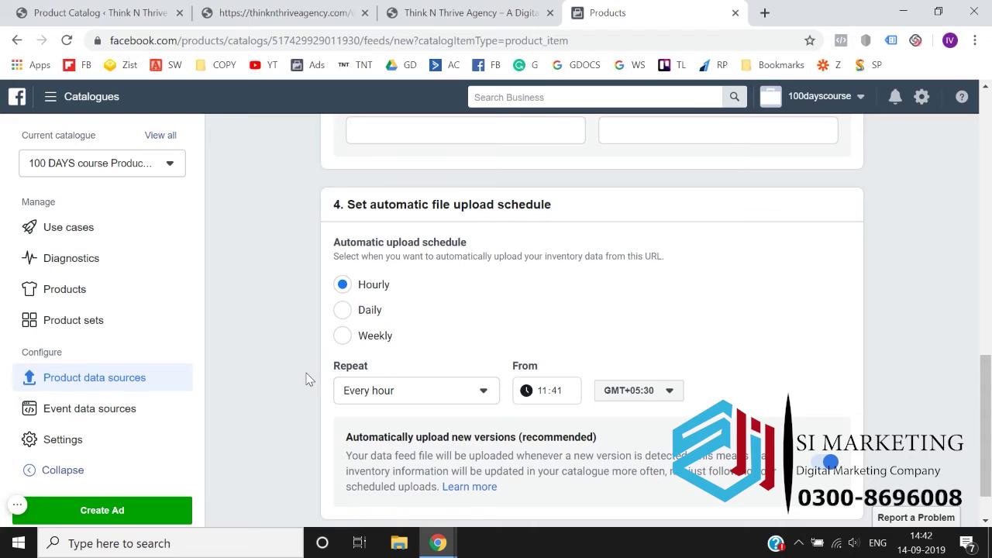
scroll(306, 379, down, 1)
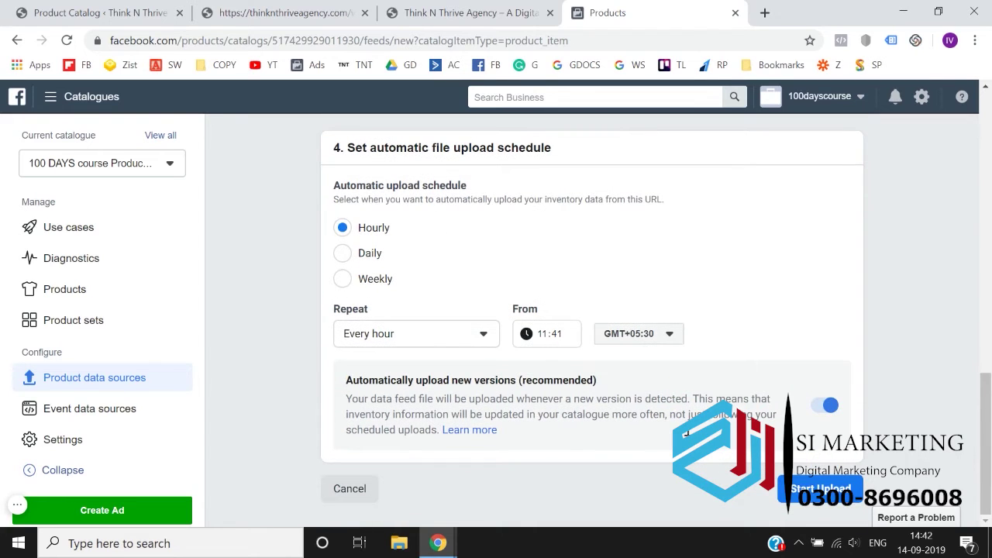
click(820, 488)
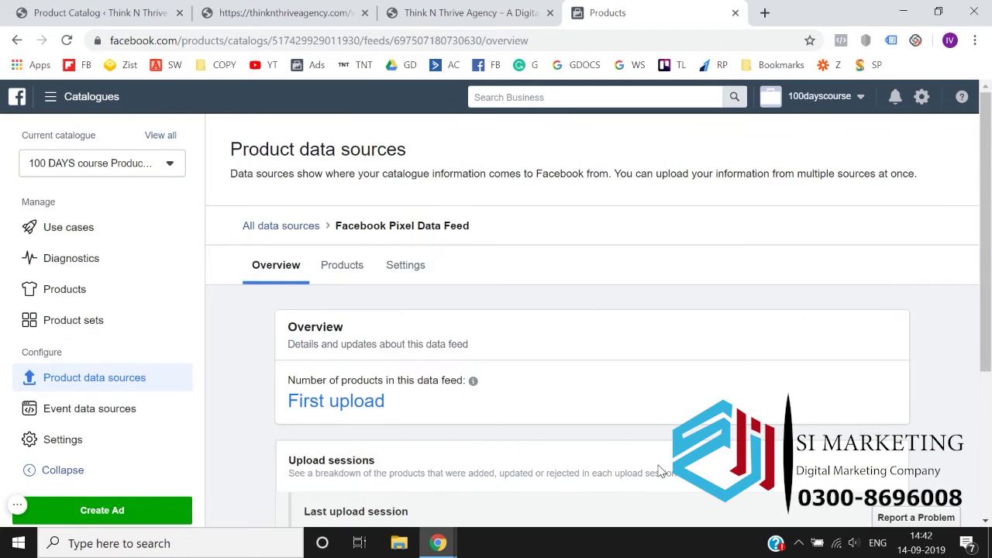
- Review the Facebook Pixel Data Feed's last upload session for its progress, results and product issues
scroll(291, 376, down, 2)
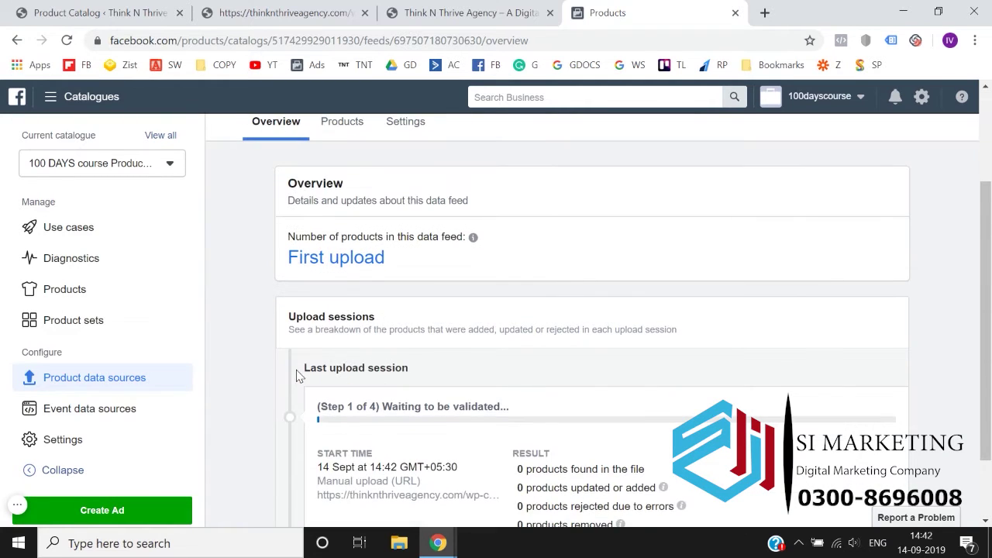
scroll(286, 373, down, 1)
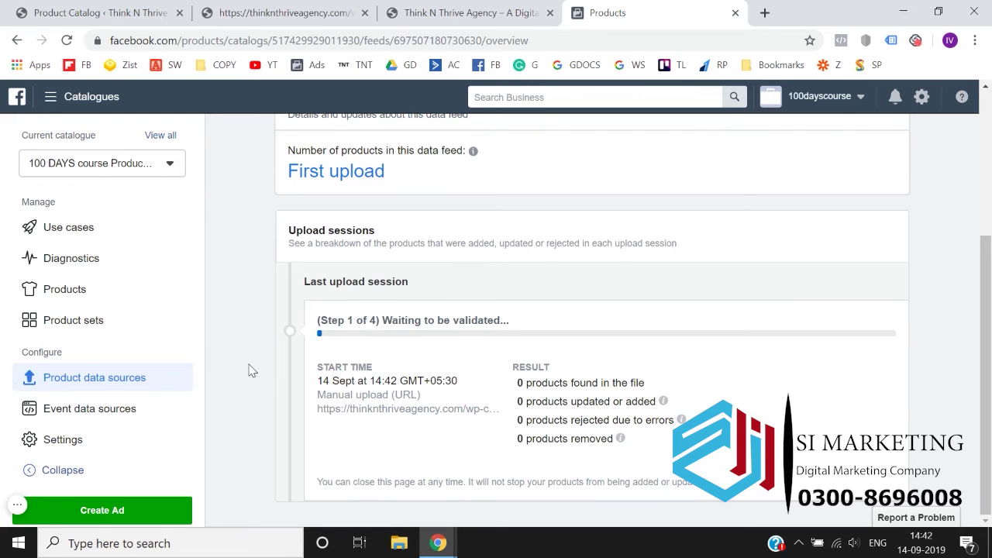
scroll(249, 371, down, 2)
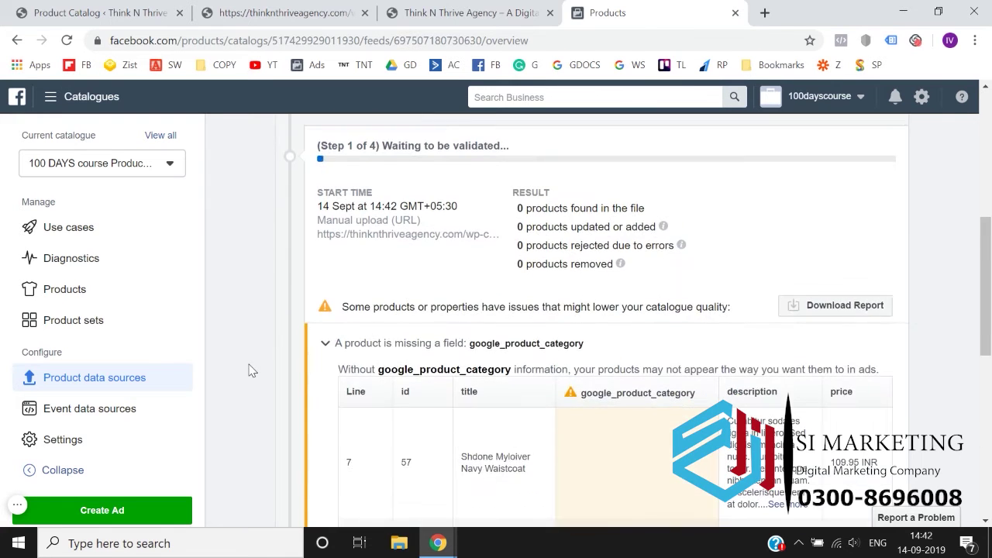
- Check the last upload session's product counts and the list of products missing a google_product_category
scroll(248, 370, down, 5)
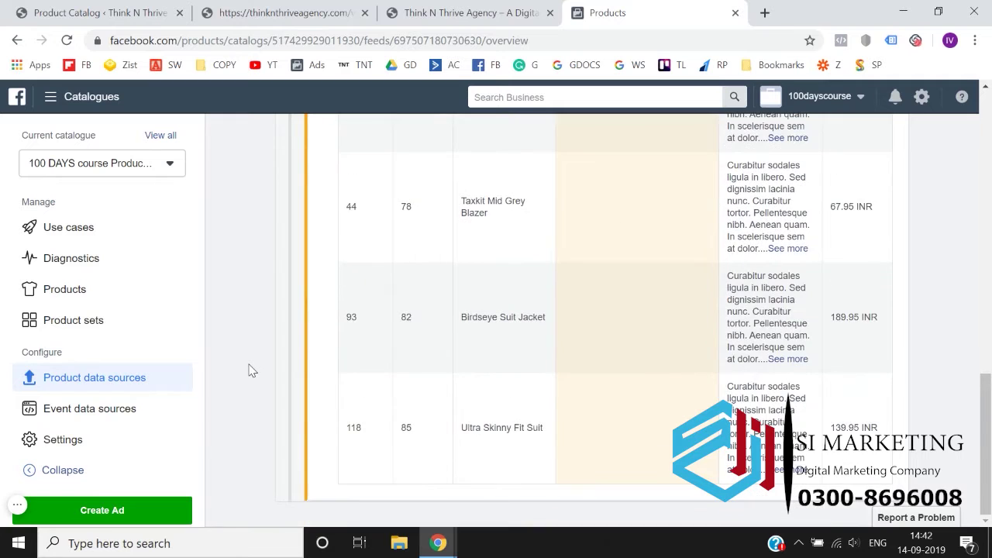
scroll(249, 370, up, 5)
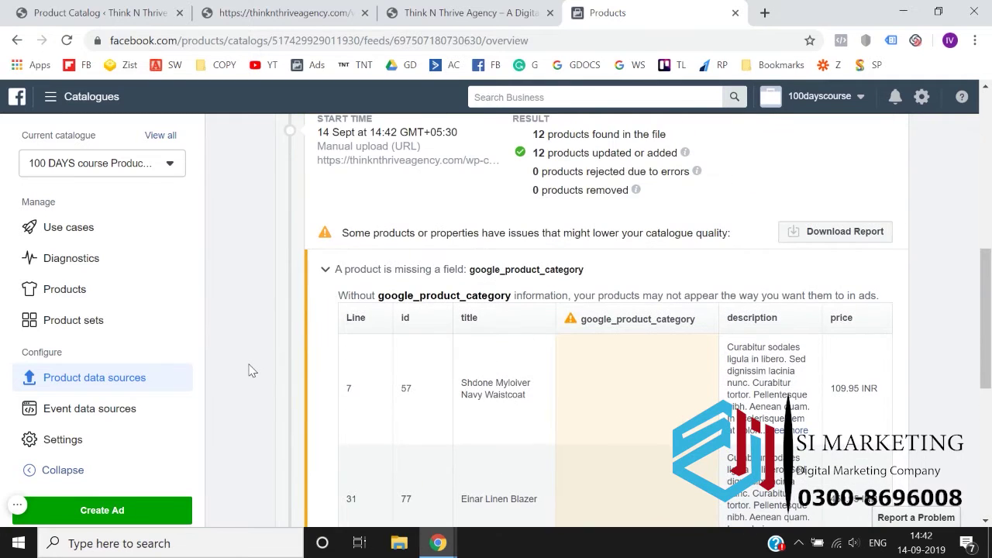
scroll(249, 371, up, 1)
scroll(248, 370, down, 2)
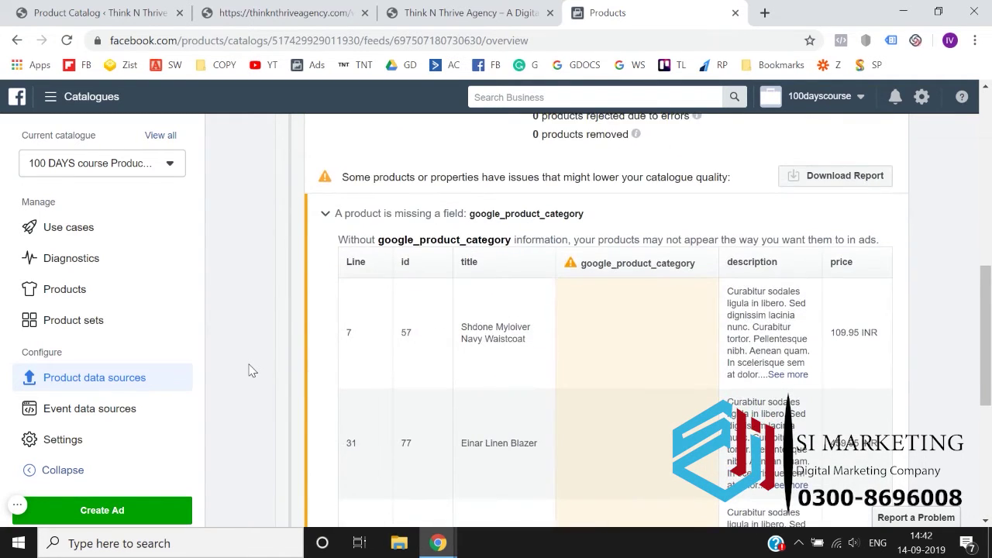
scroll(249, 370, up, 4)
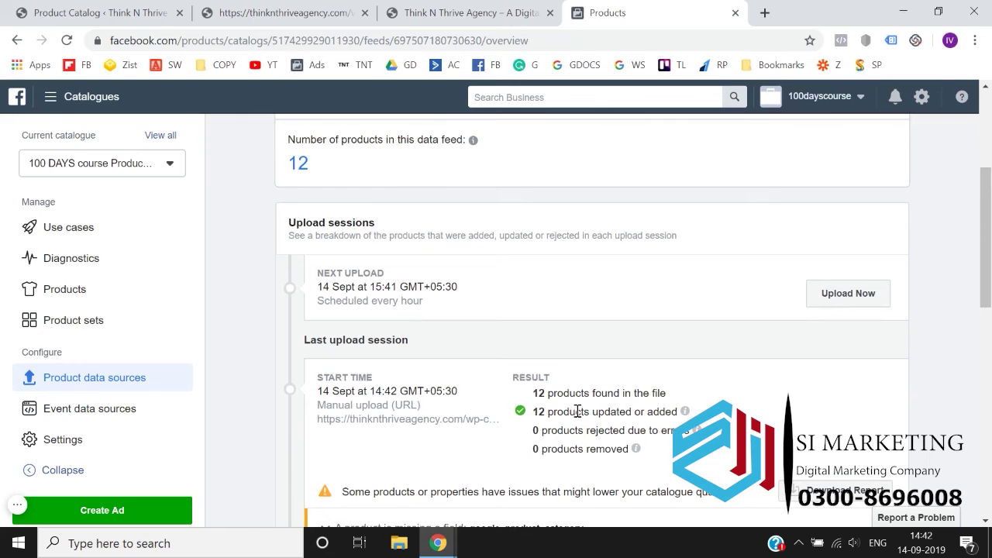
- Open the catalogue's Products page and look through the activated products with their images, prices and availability
click(86, 291)
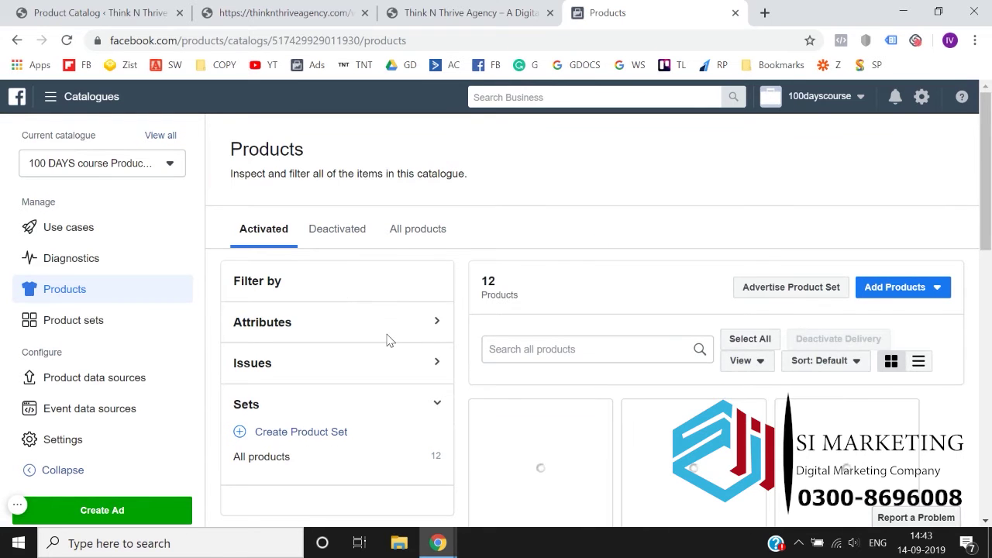
scroll(609, 440, down, 8)
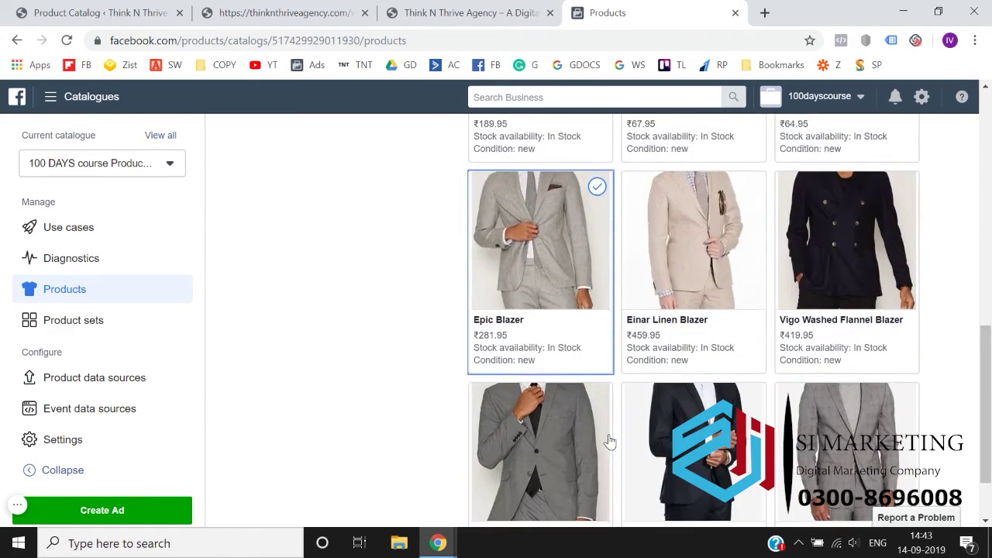
scroll(609, 439, down, 1)
scroll(609, 439, up, 10)
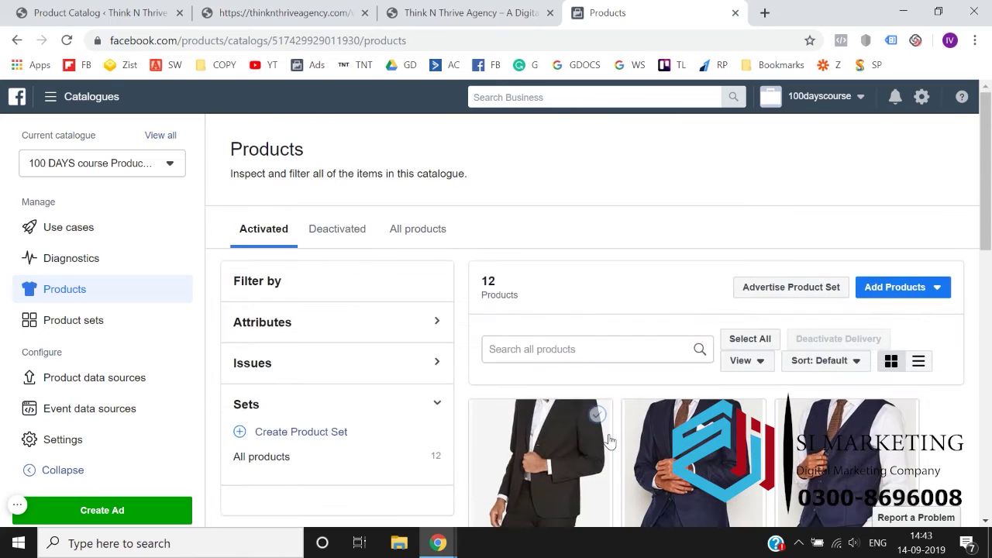
- Open the catalogue's Diagnostics and examine the google_product_category issue and its affected products in the Facebook Pixel Data Feed
click(100, 264)
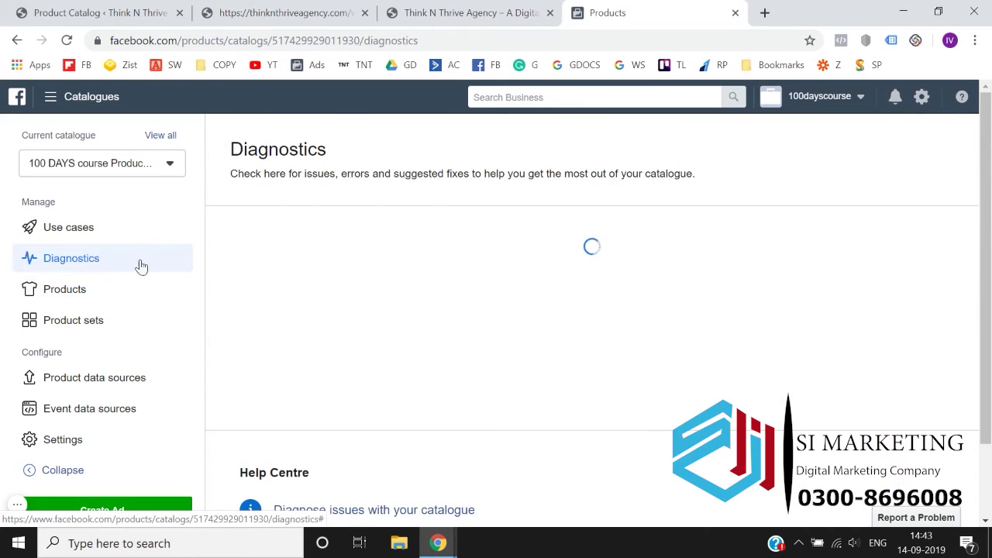
scroll(503, 403, down, 2)
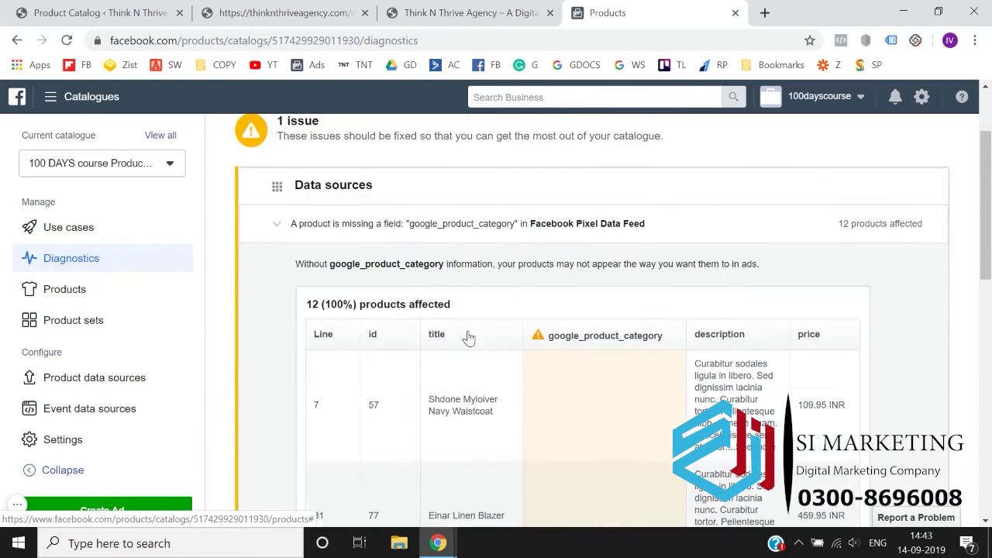
scroll(540, 461, down, 4)
scroll(540, 462, down, 5)
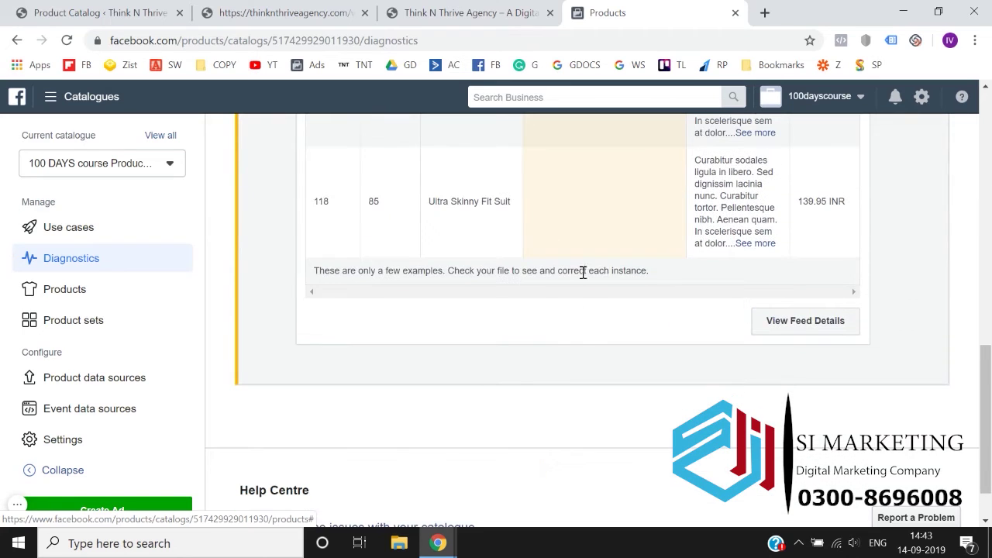
scroll(586, 265, up, 10)
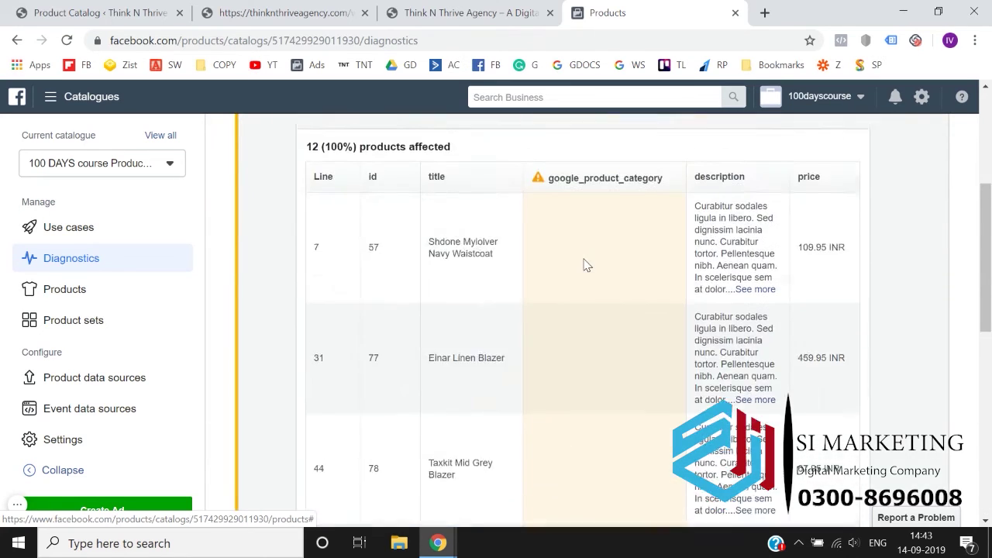
scroll(603, 392, down, 2)
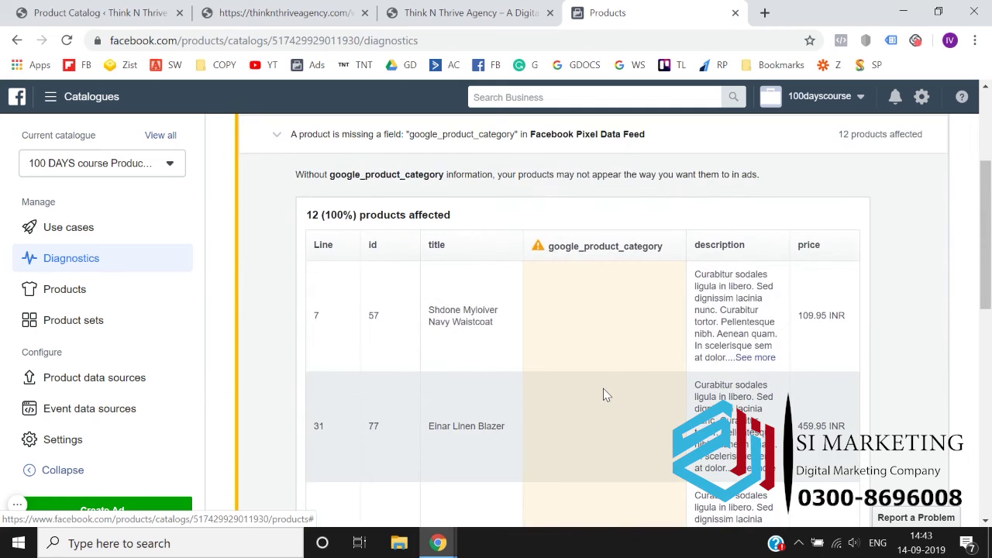
scroll(603, 388, up, 3)
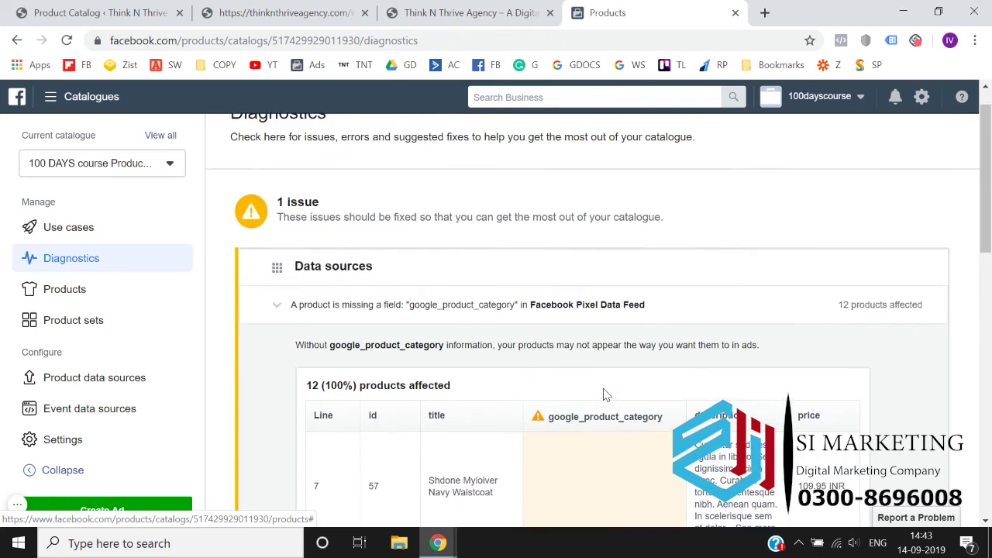
scroll(603, 388, down, 4)
scroll(603, 388, down, 5)
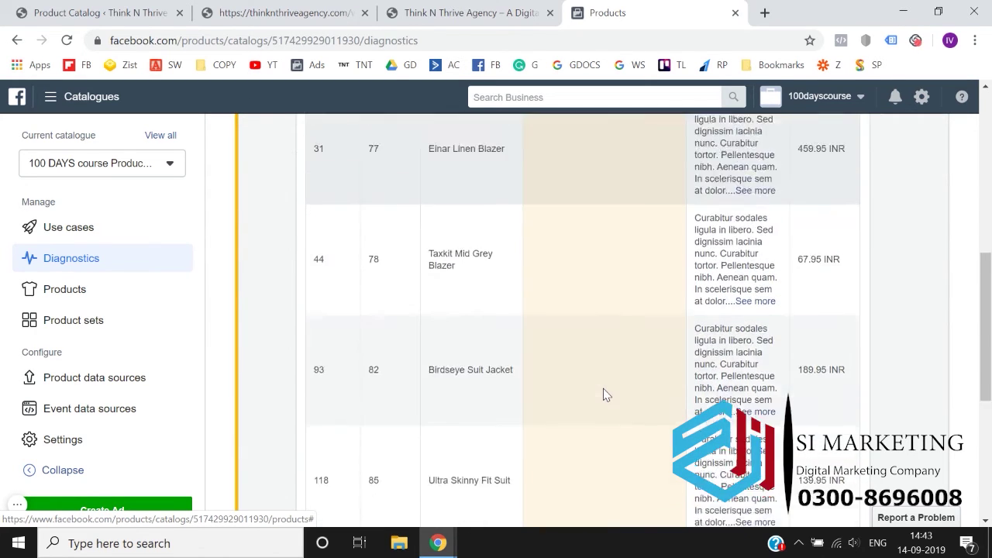
scroll(605, 392, up, 9)
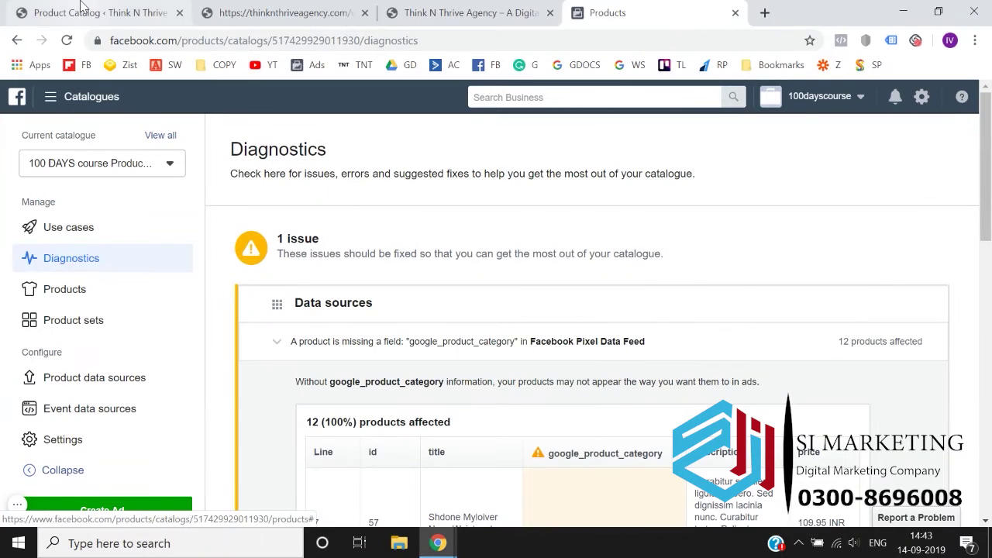
scroll(506, 400, down, 3)
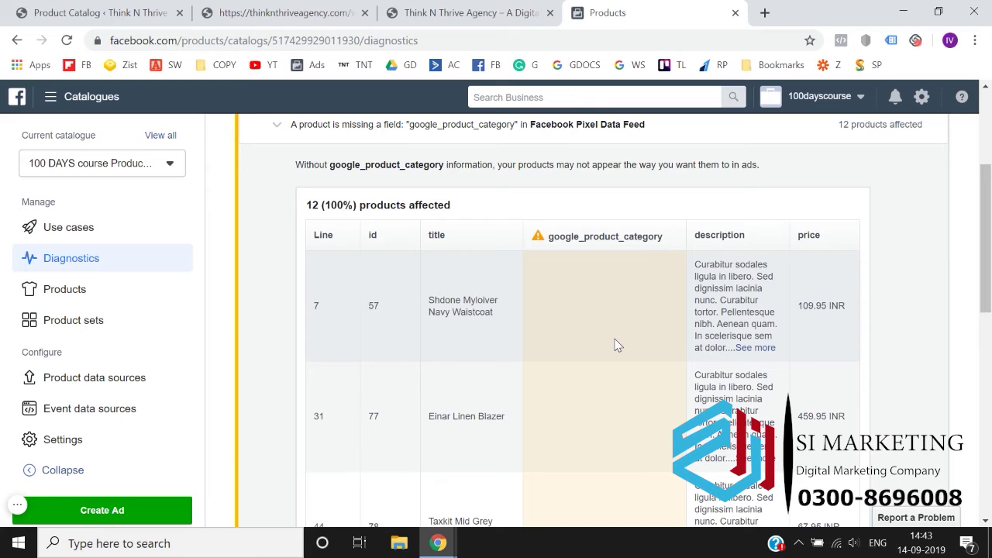
scroll(617, 345, down, 8)
scroll(617, 345, up, 9)
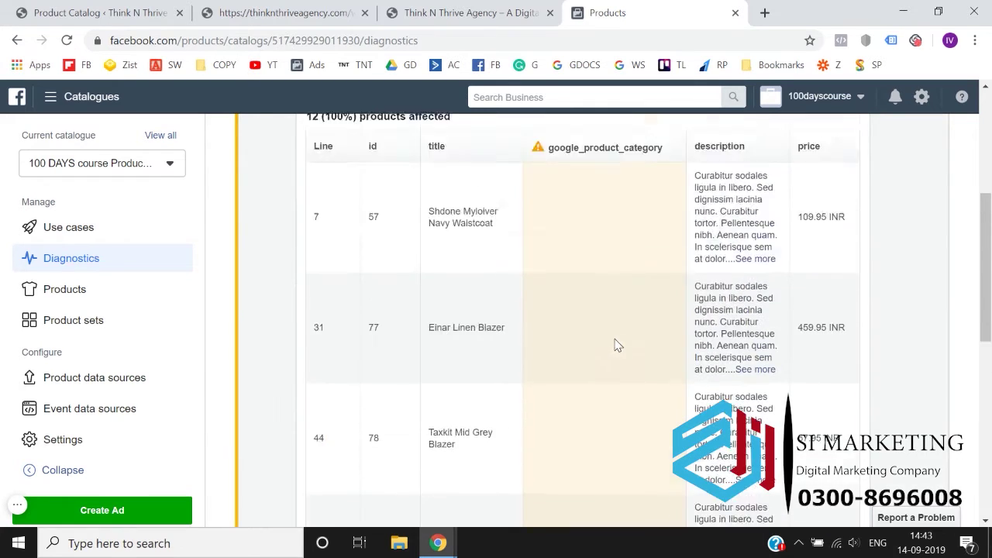
scroll(617, 345, down, 3)
- Edit the Facebook Product Feed in the WordPress product catalog and set its main Google Product Taxonomy category to Apparel & Accessories
click(84, 11)
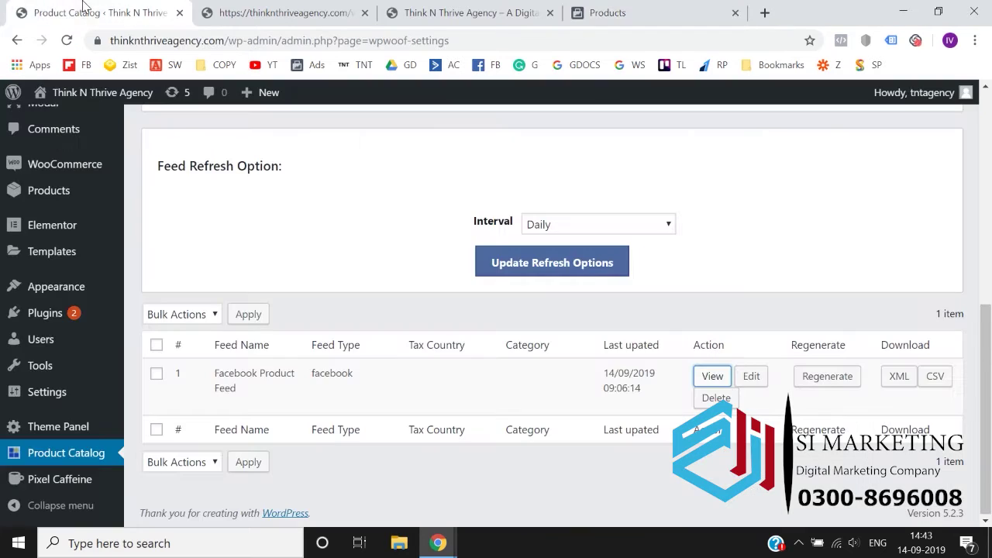
click(753, 379)
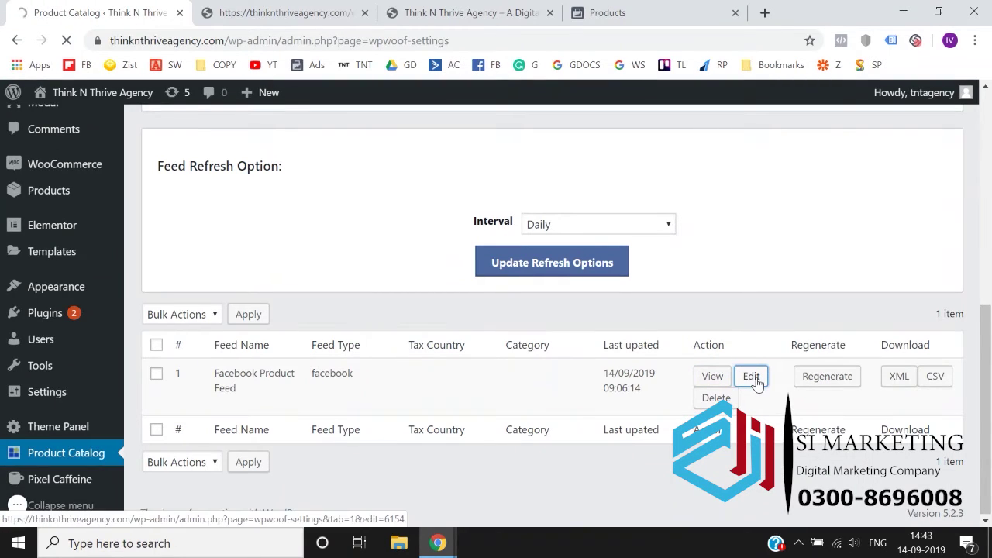
scroll(473, 362, down, 1)
scroll(473, 362, down, 18)
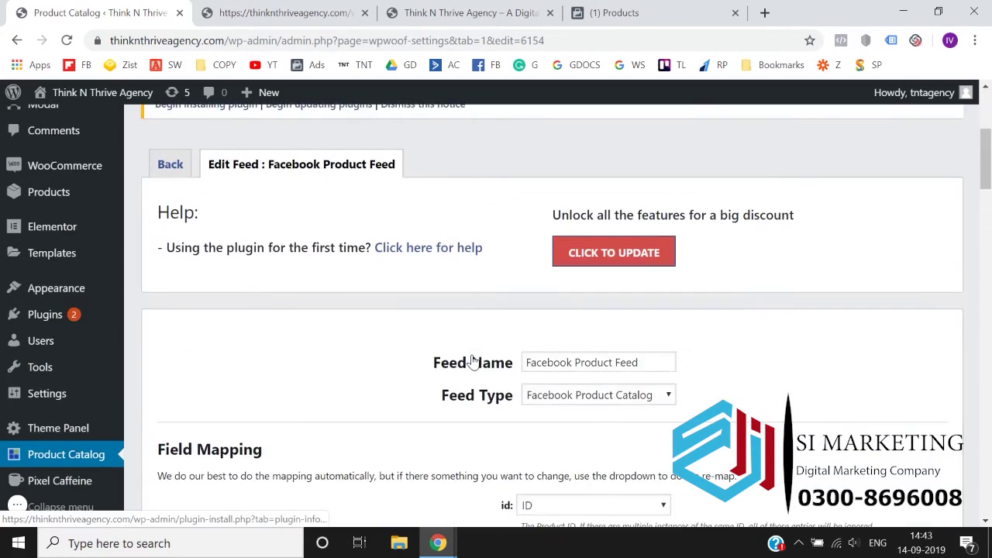
scroll(472, 354, down, 4)
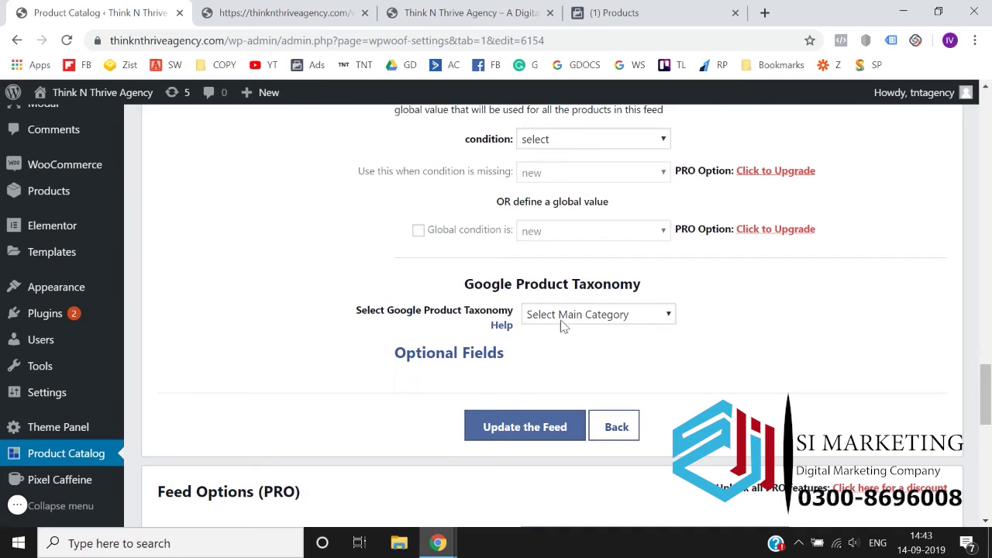
click(584, 320)
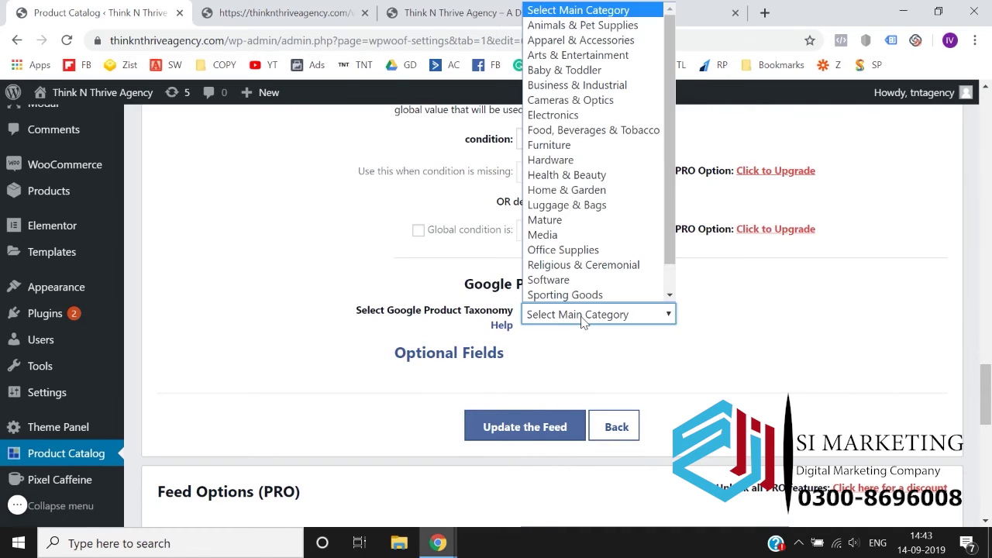
click(583, 319)
click(589, 322)
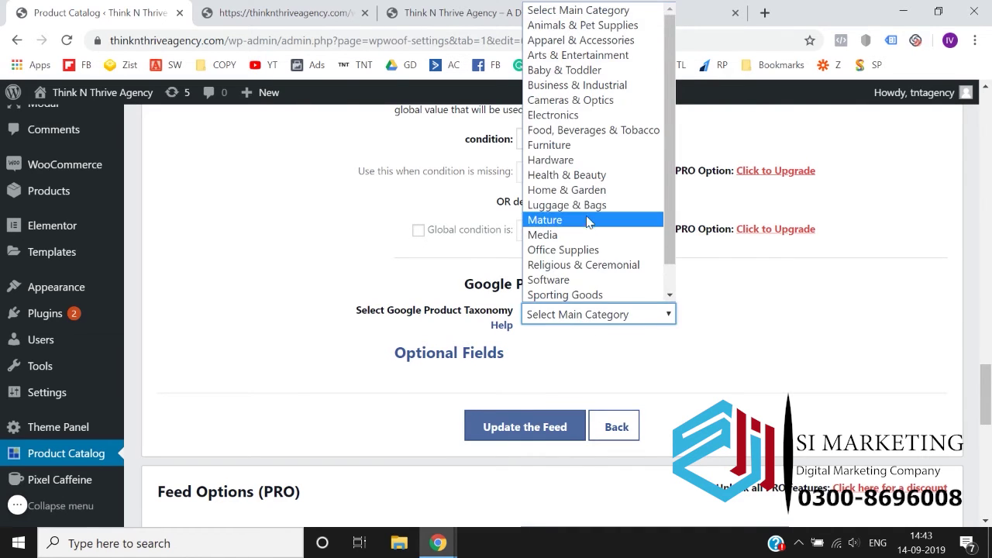
click(604, 40)
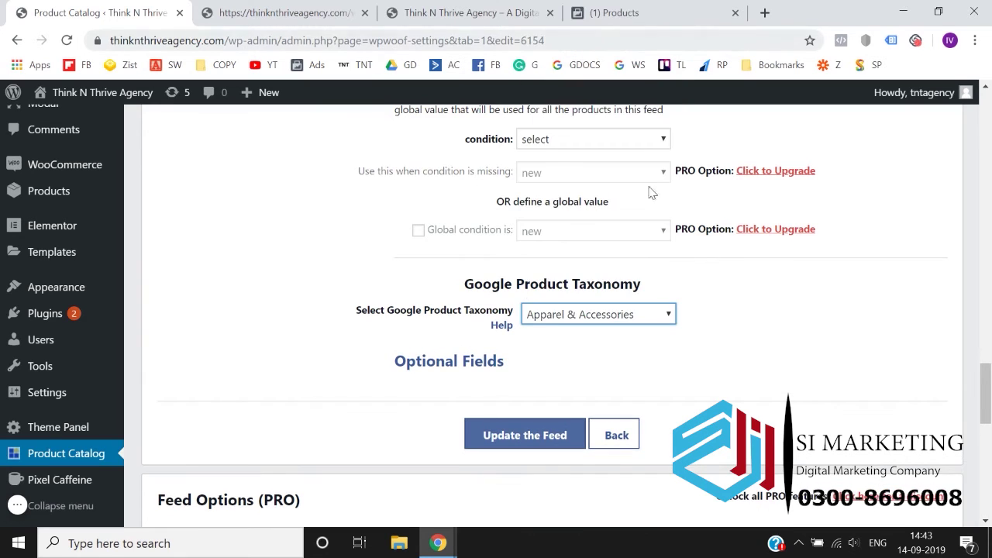
- Set the taxonomy subcategory to Clothing without a further subcategory and update the feed
scroll(748, 323, down, 1)
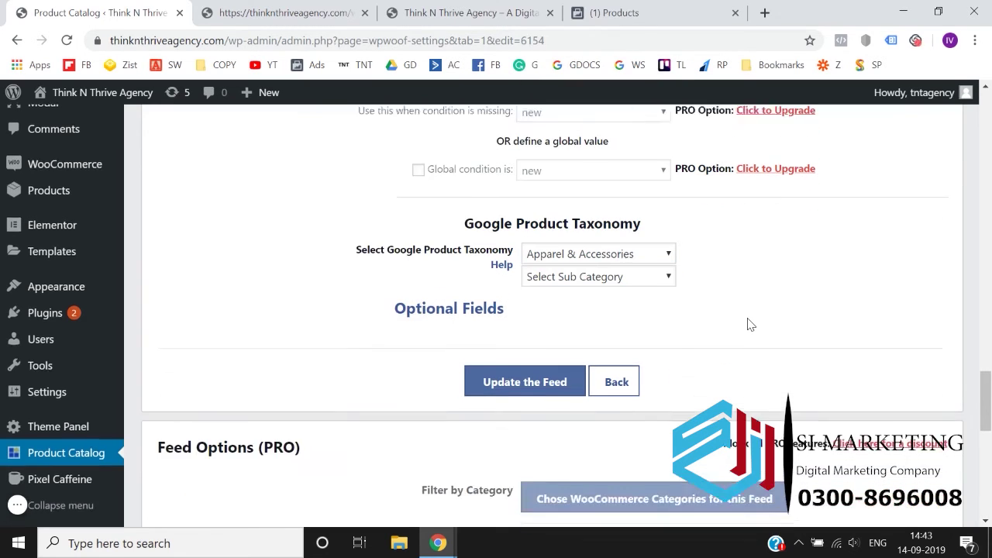
click(624, 277)
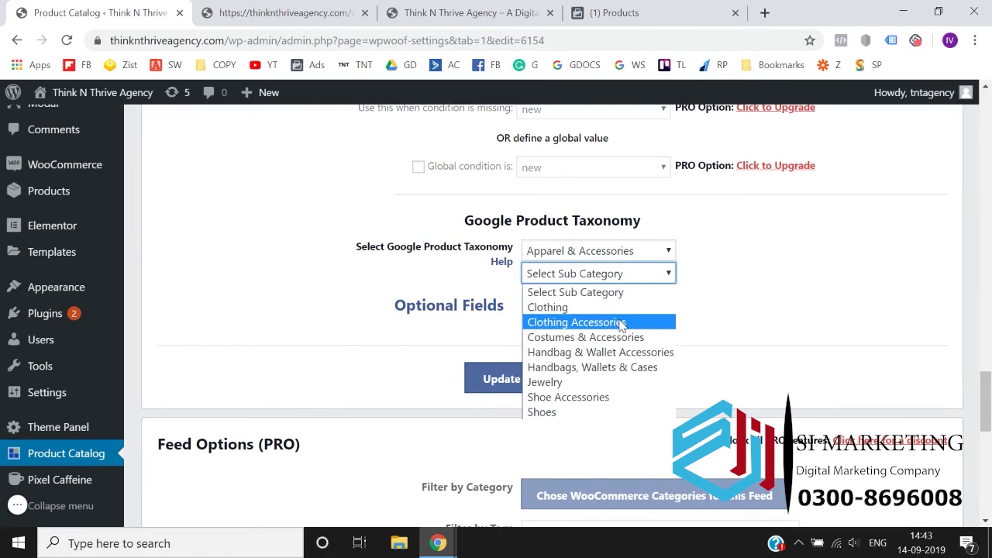
click(620, 308)
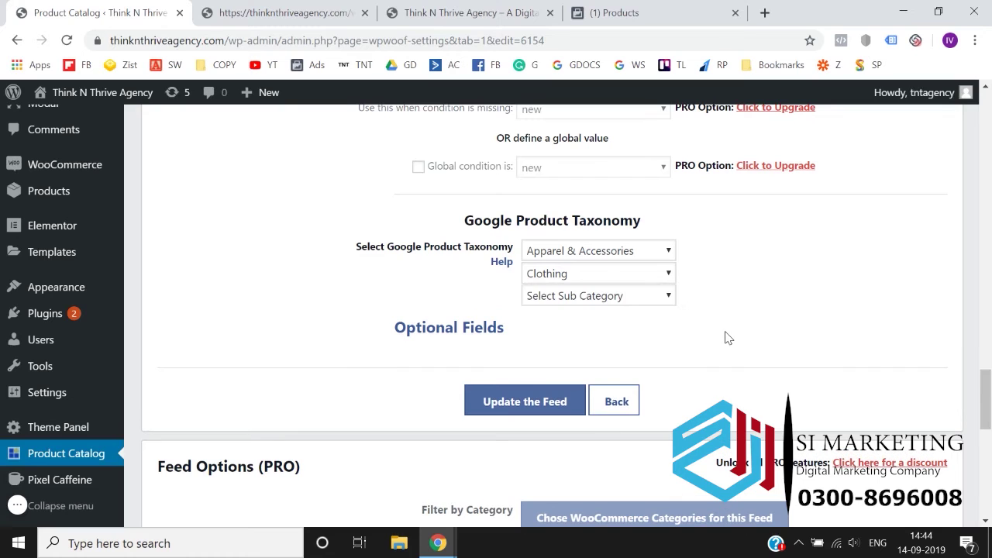
click(641, 305)
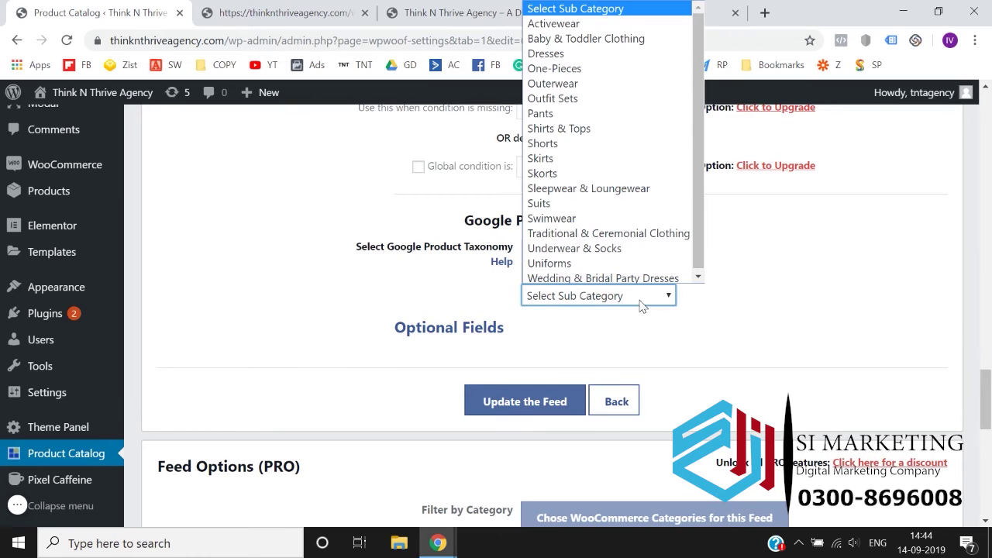
click(642, 305)
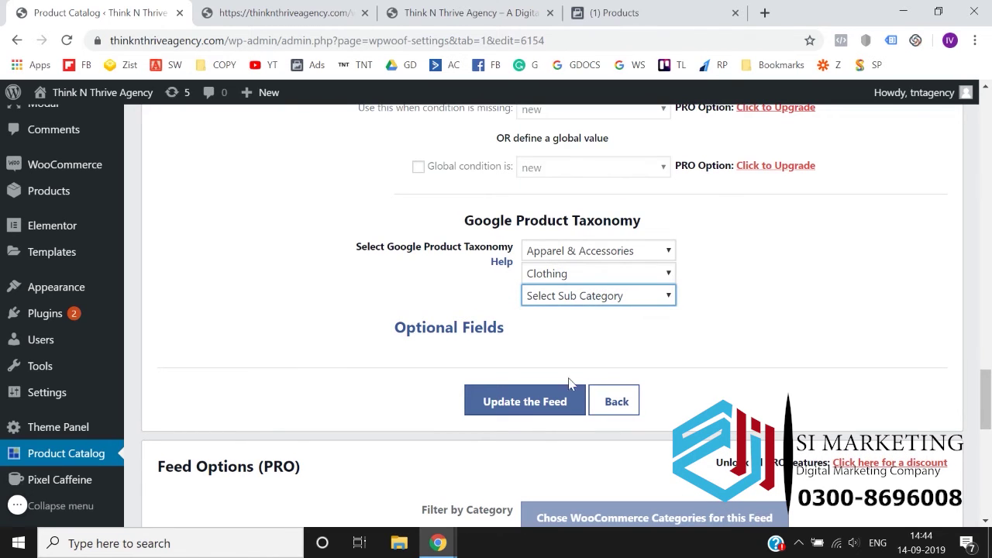
click(537, 409)
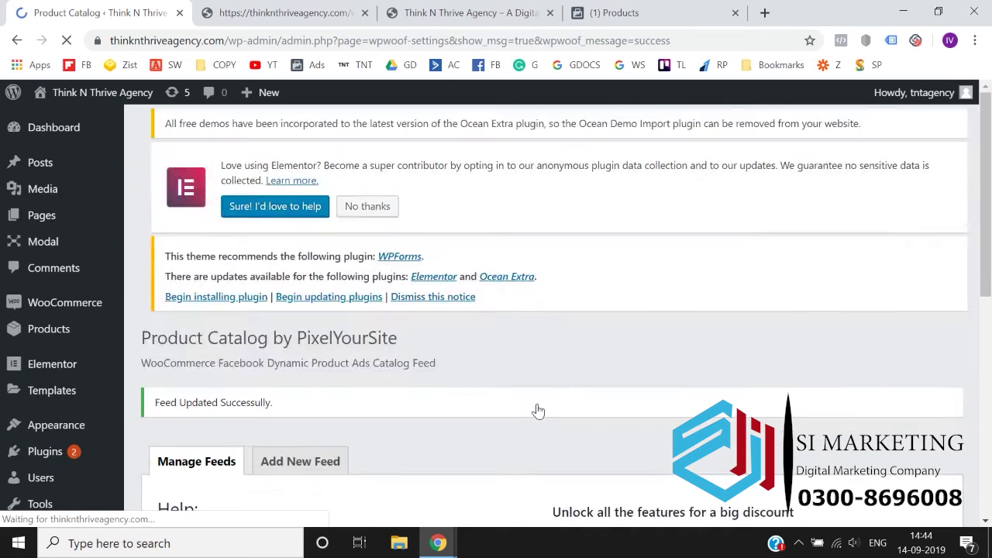
scroll(539, 411, down, 4)
scroll(538, 411, down, 2)
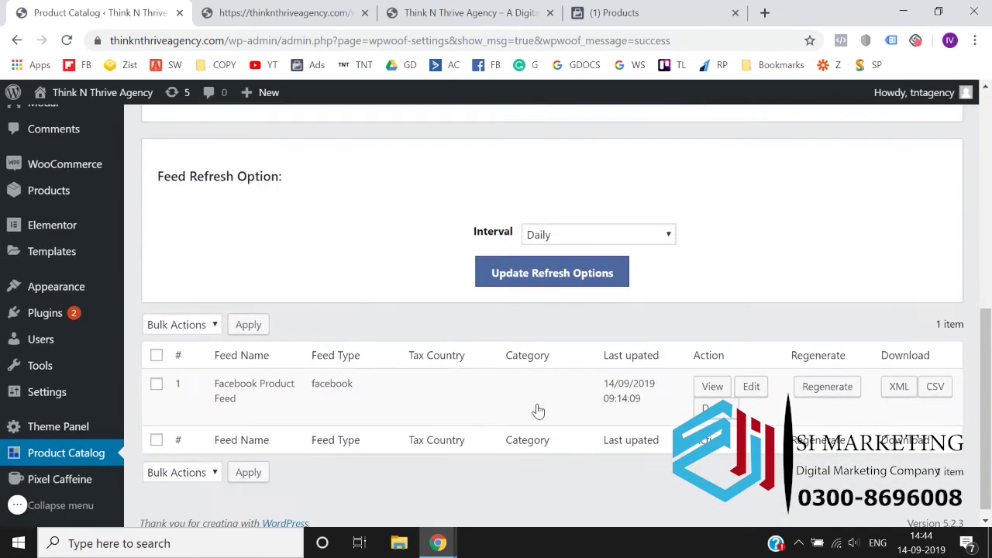
- Return to the Facebook catalogue's Diagnostics and reload the page to recheck the google_product_category issue
key(ctrl+Tab)
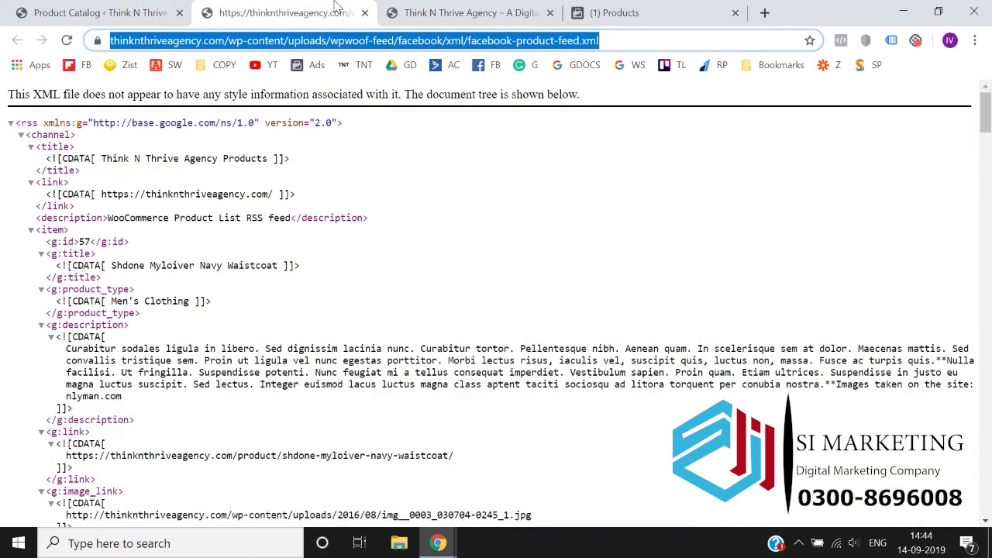
key(ctrl+Tab)
key(ctrl+Tab)
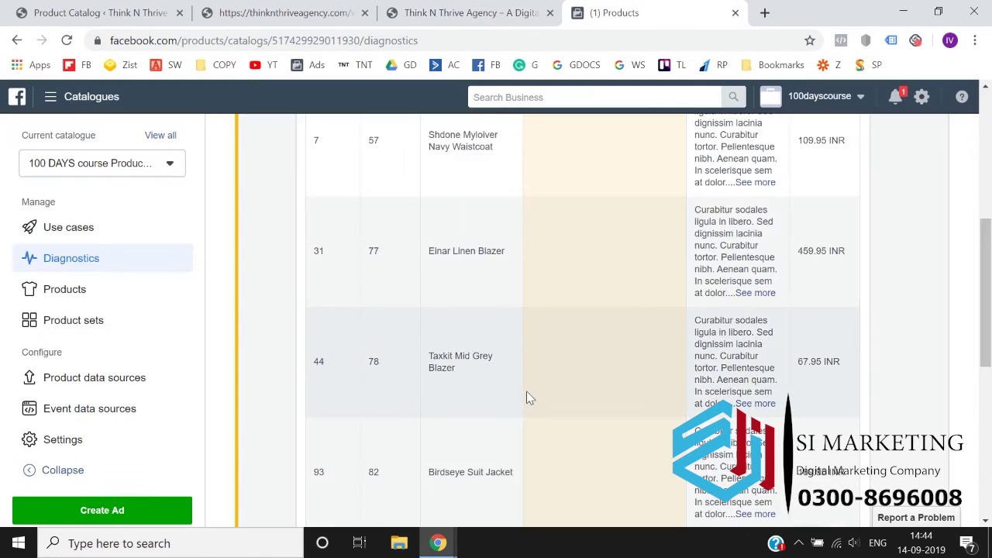
scroll(527, 398, down, 6)
scroll(527, 399, up, 8)
scroll(527, 399, up, 3)
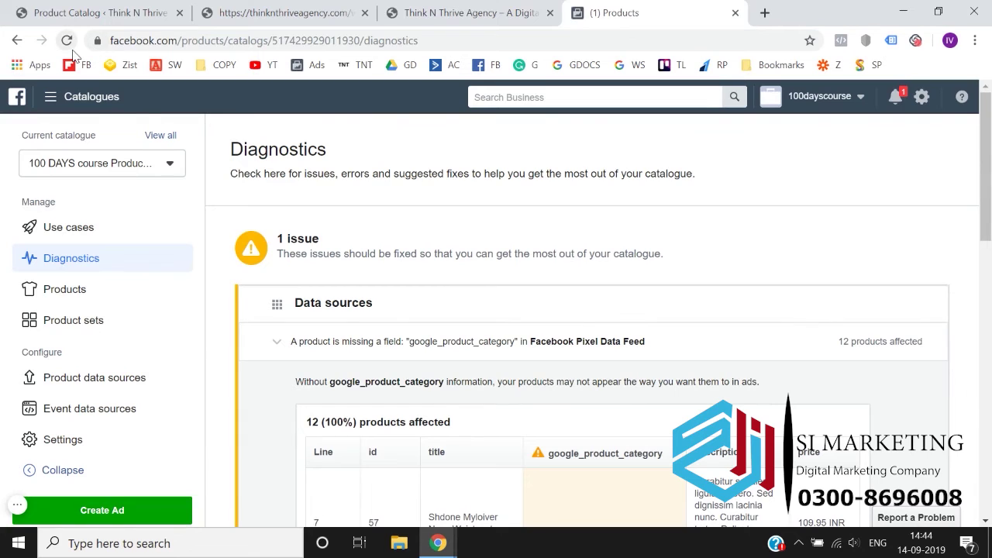
click(67, 40)
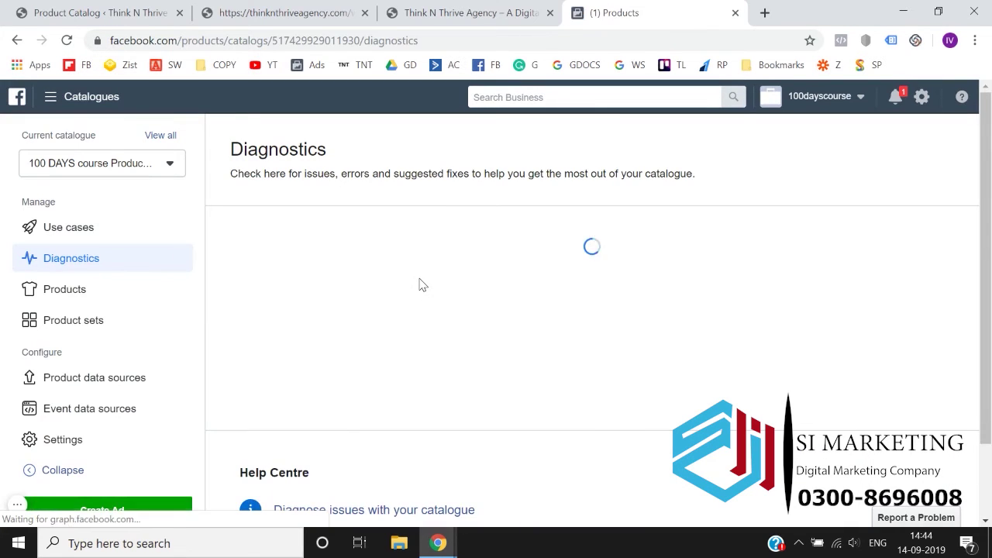
- Examine the issues listed in the catalogue's Diagnostics, including the too-small image issue in the Facebook Pixel Data Feed
scroll(476, 353, down, 1)
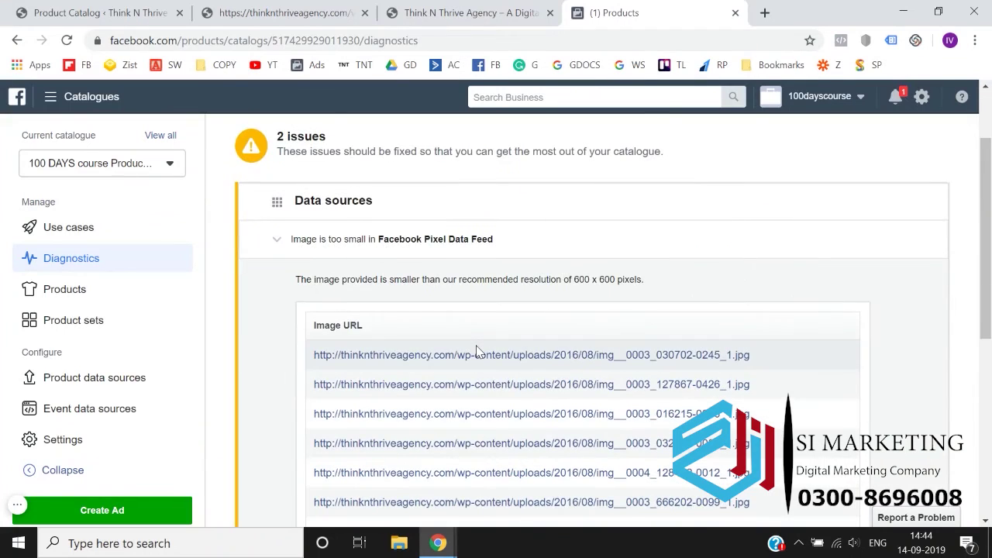
scroll(285, 208, up, 1)
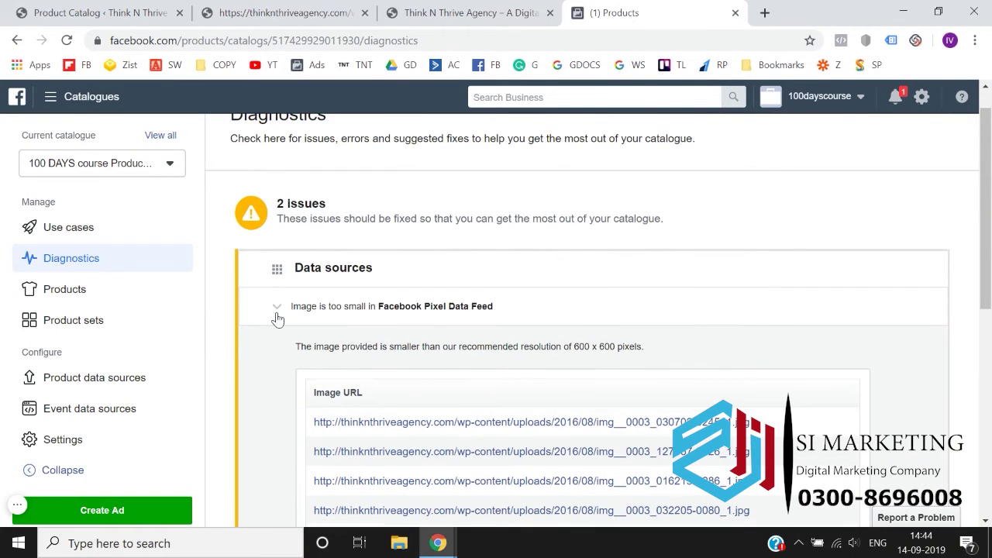
scroll(294, 403, down, 6)
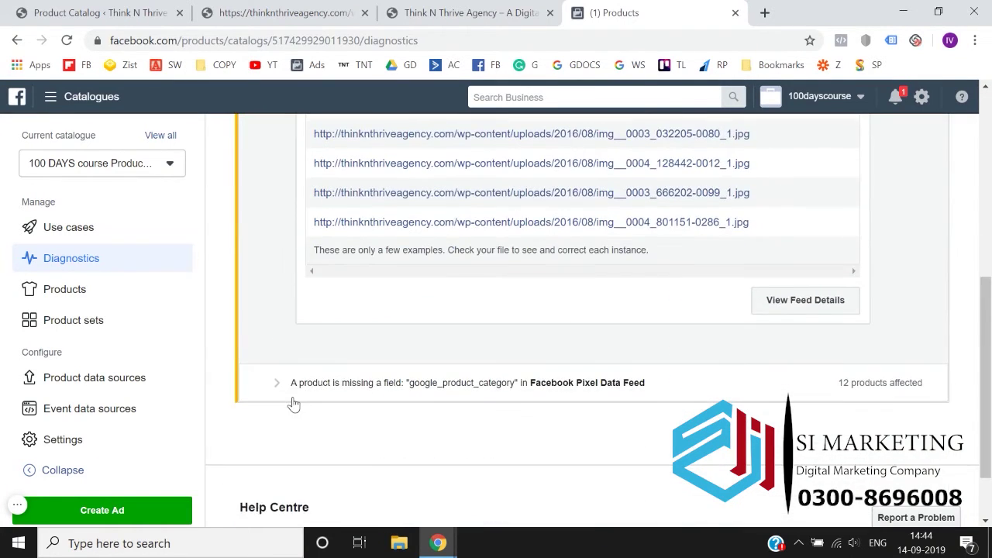
scroll(458, 394, up, 7)
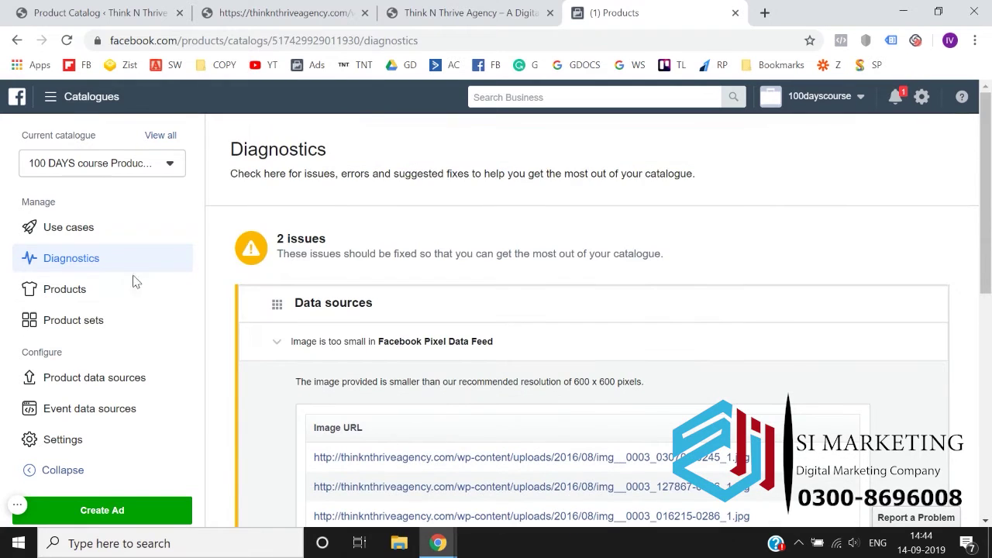
click(111, 300)
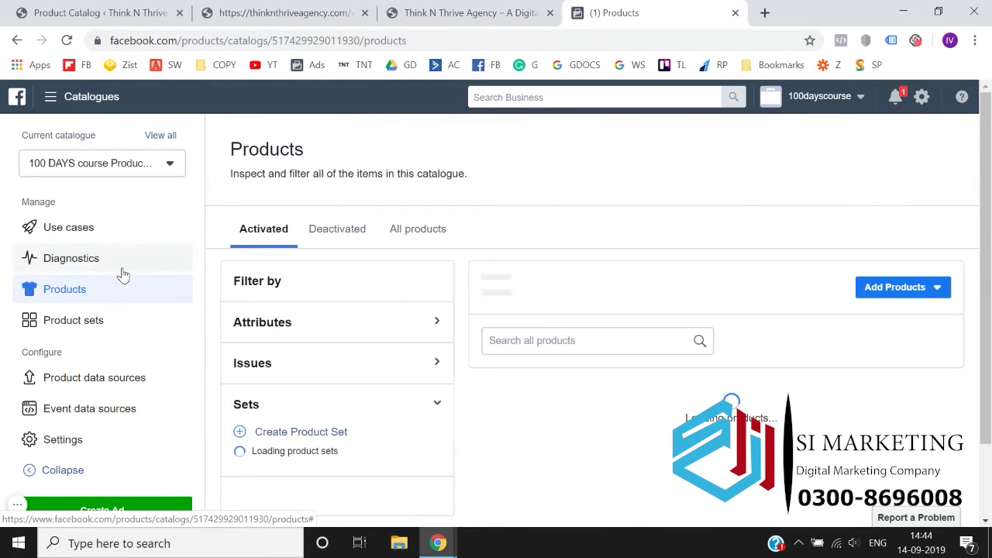
click(123, 267)
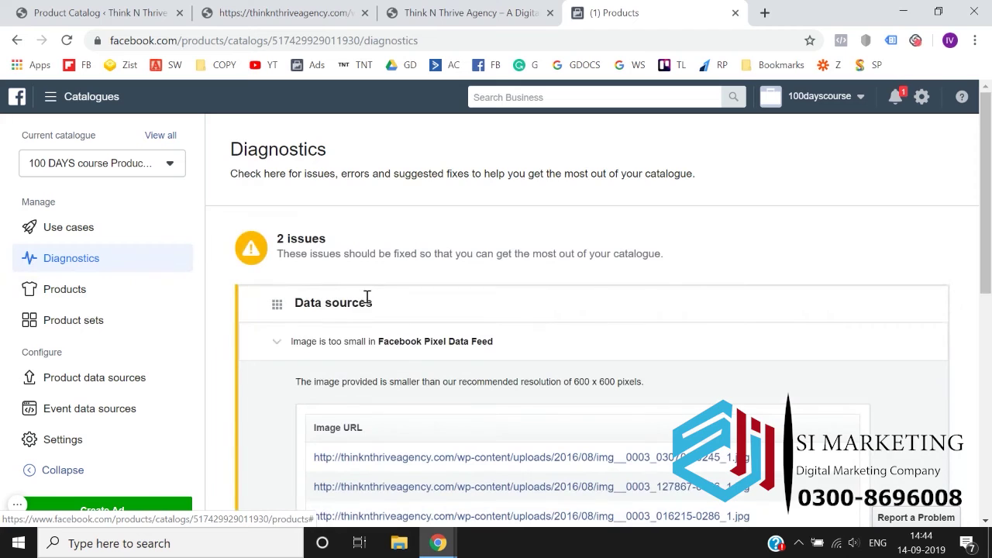
- Collapse the image size issue and inspect the products affected by the missing google_product_category field
click(280, 342)
scroll(282, 345, down, 1)
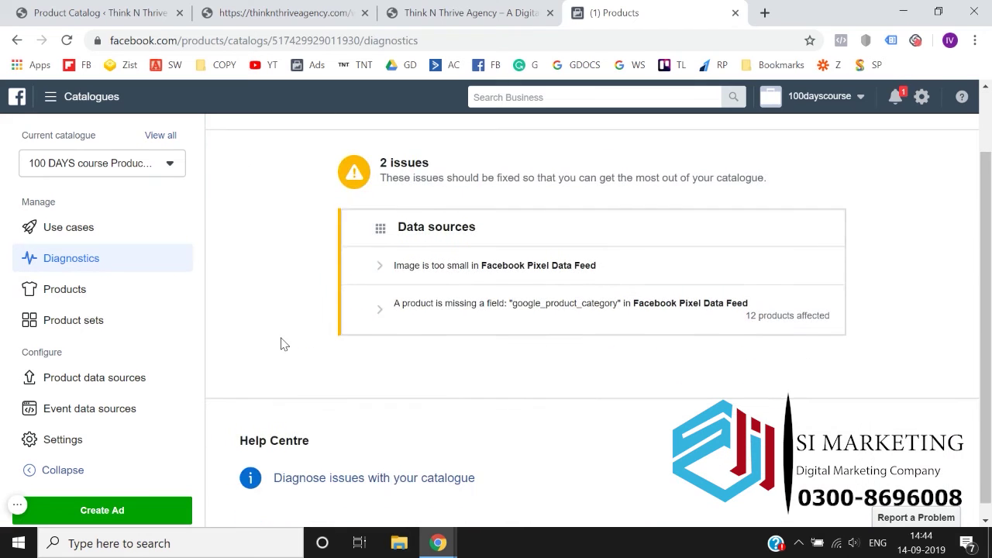
click(383, 310)
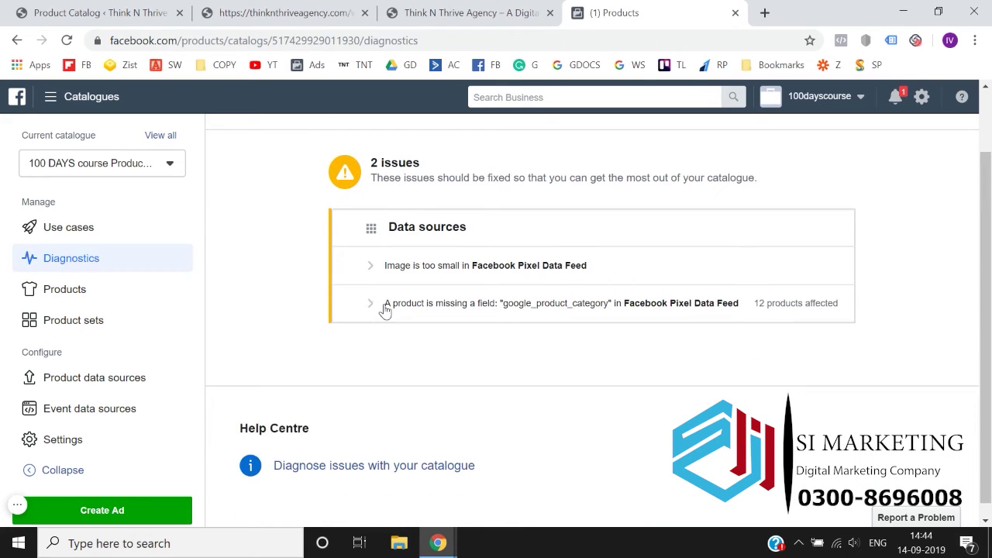
scroll(470, 337, down, 1)
scroll(470, 336, down, 6)
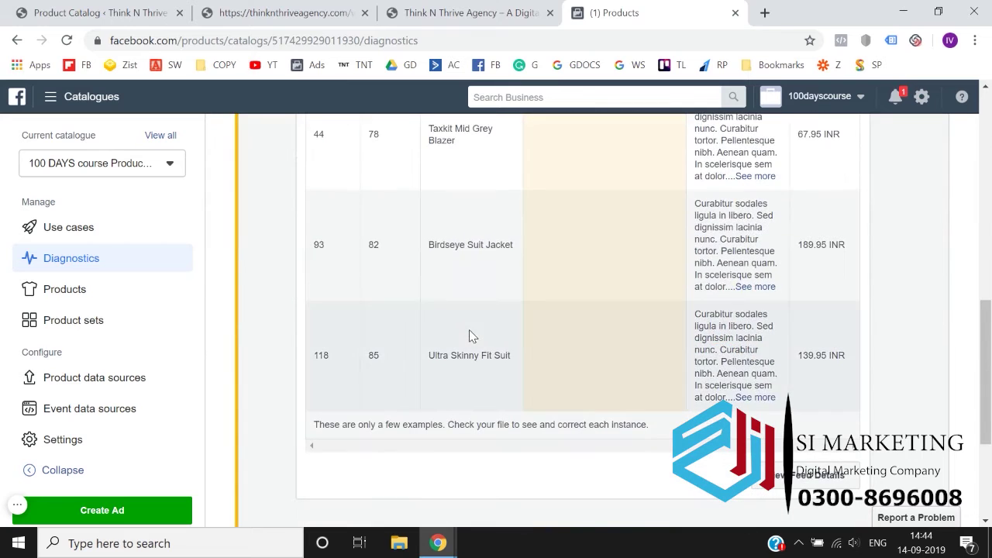
scroll(194, 335, down, 1)
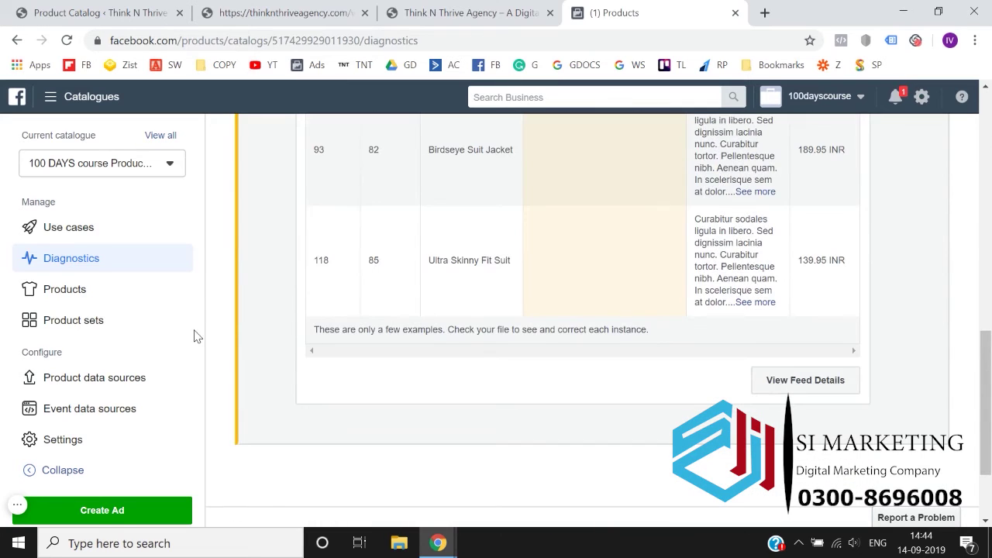
- Open the Facebook Pixel Data Feed's settings from the product data sources and request an immediate update for its hourly replace schedule
click(106, 384)
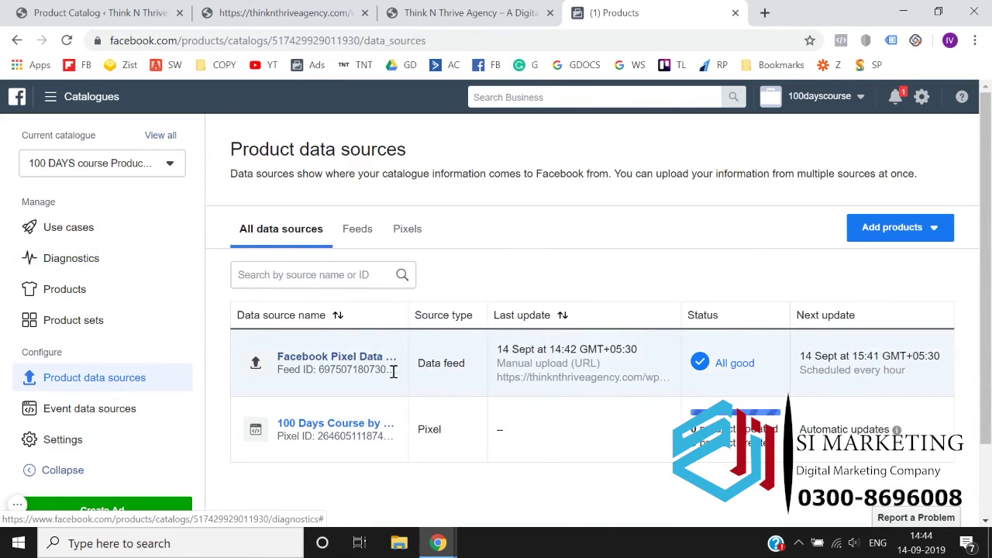
scroll(394, 373, down, 1)
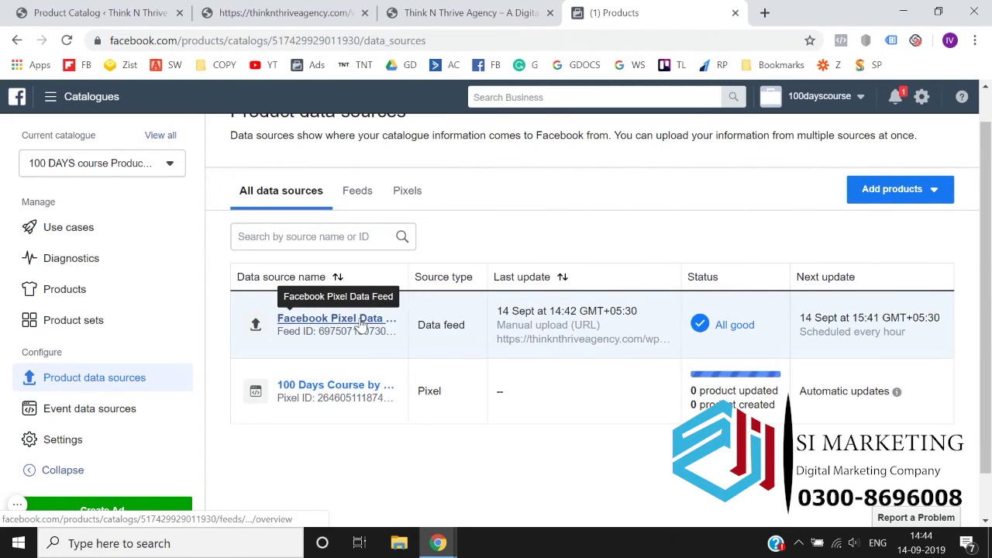
click(360, 321)
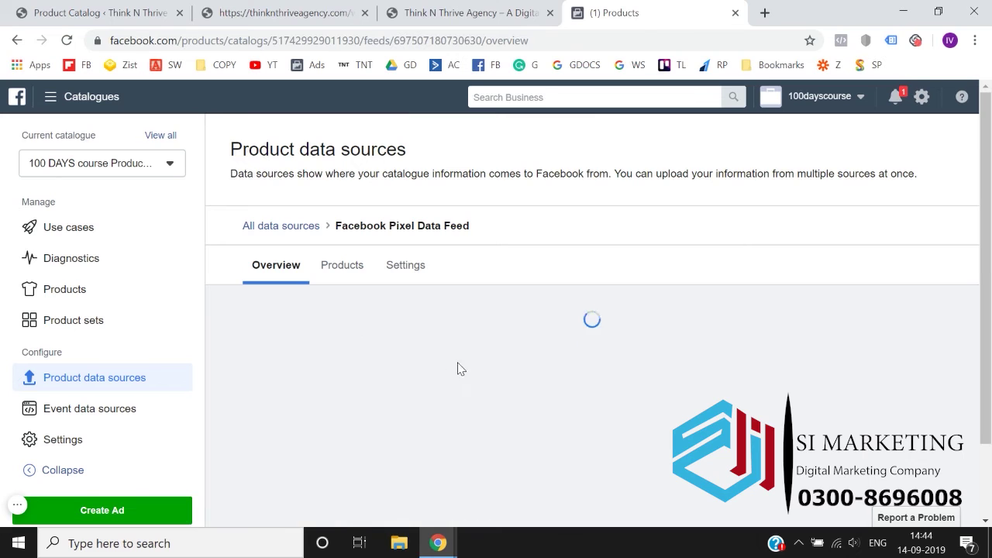
scroll(457, 369, down, 1)
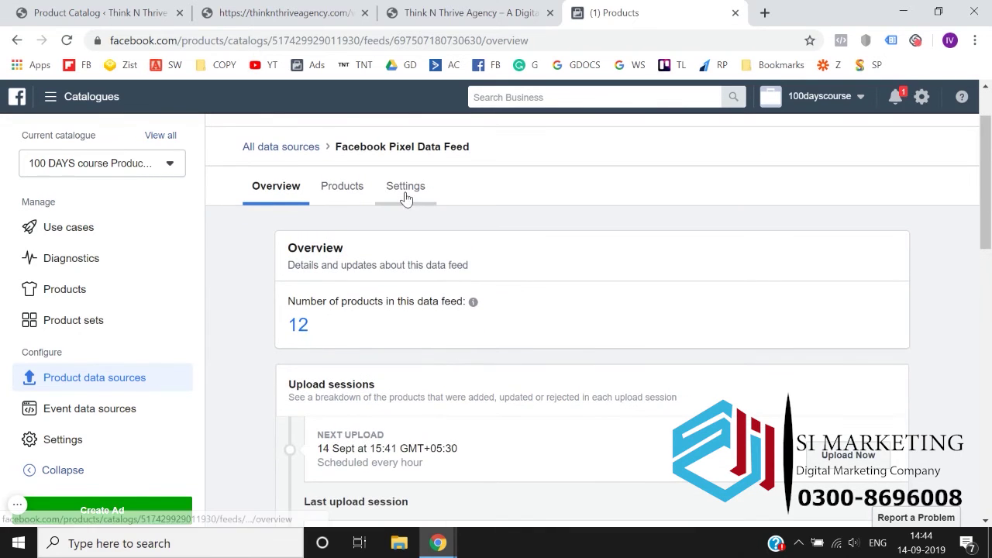
click(405, 190)
scroll(418, 364, down, 4)
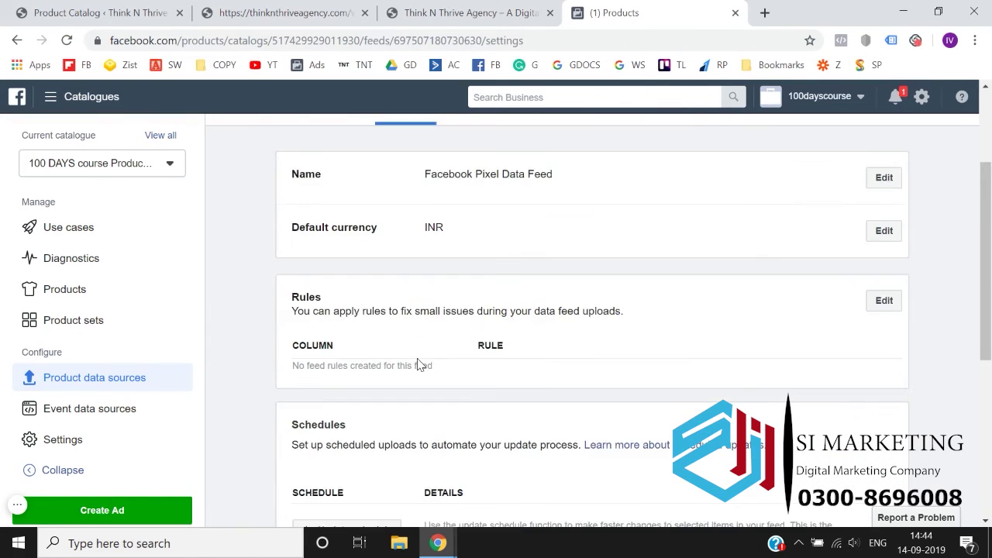
scroll(419, 364, down, 1)
scroll(661, 443, down, 2)
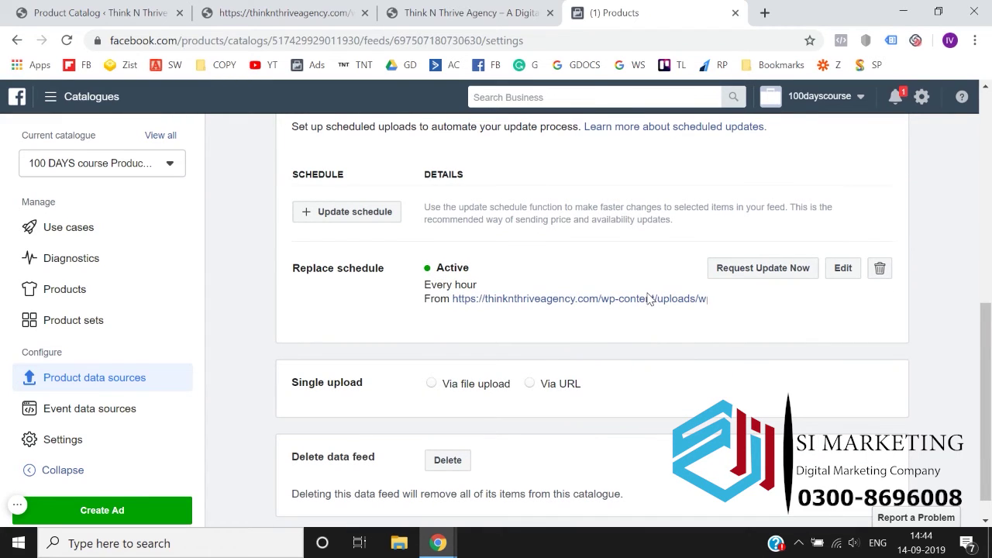
click(775, 271)
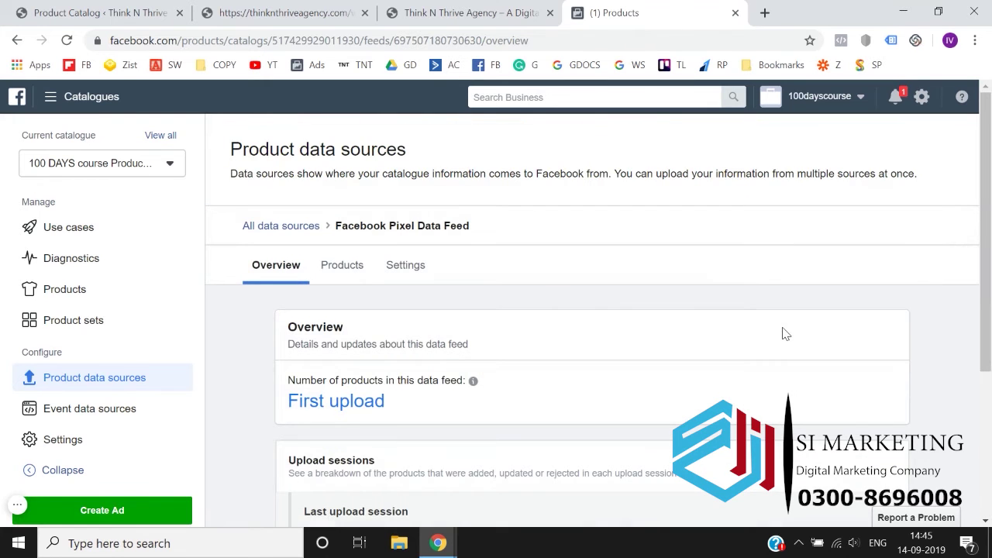
- Check the progress of the requested upload session in the data feed's overview
scroll(782, 333, down, 1)
scroll(782, 334, down, 1)
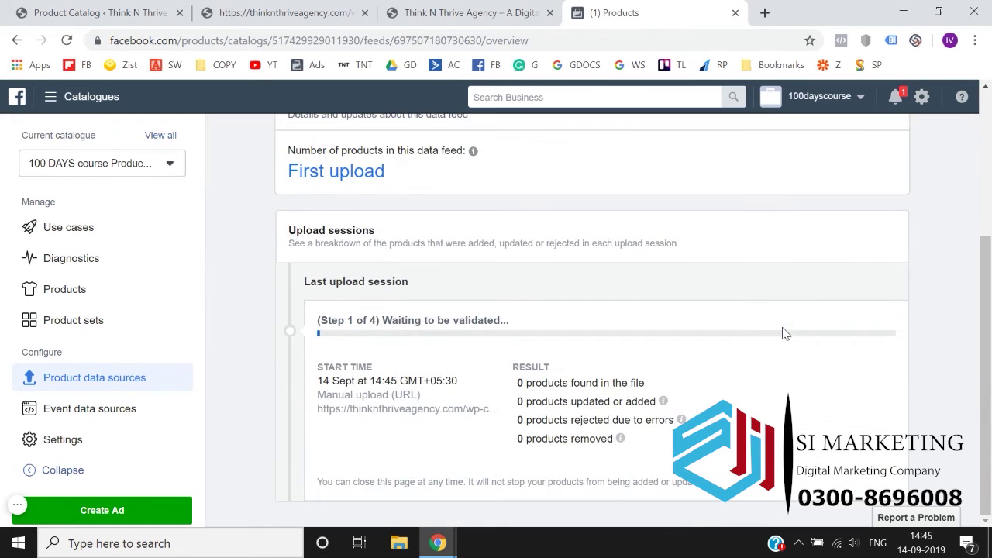
click(116, 11)
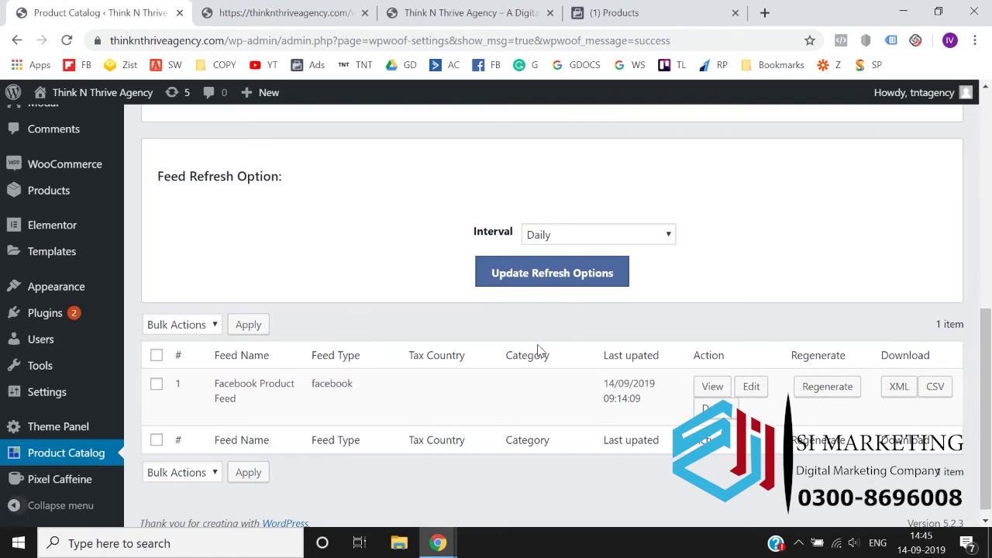
click(475, 5)
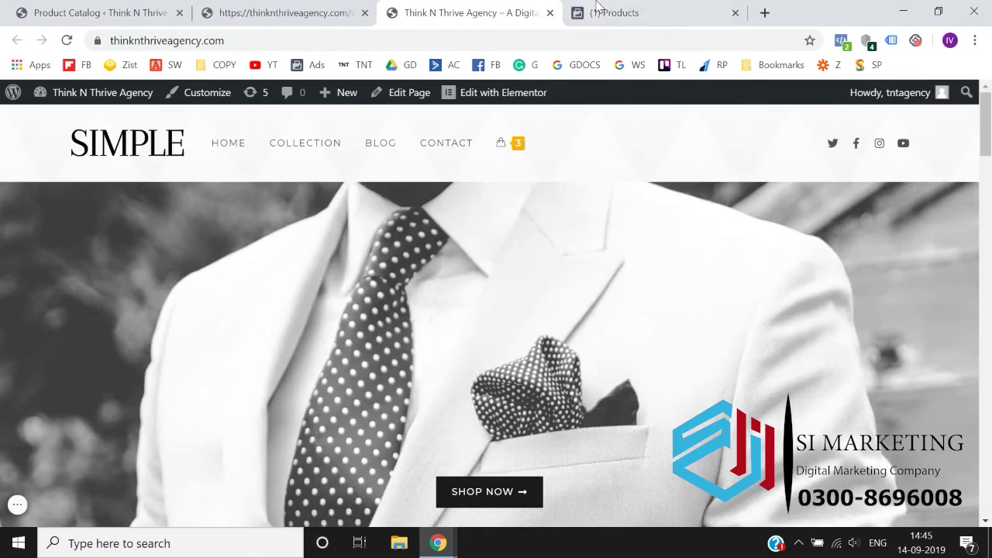
click(601, 8)
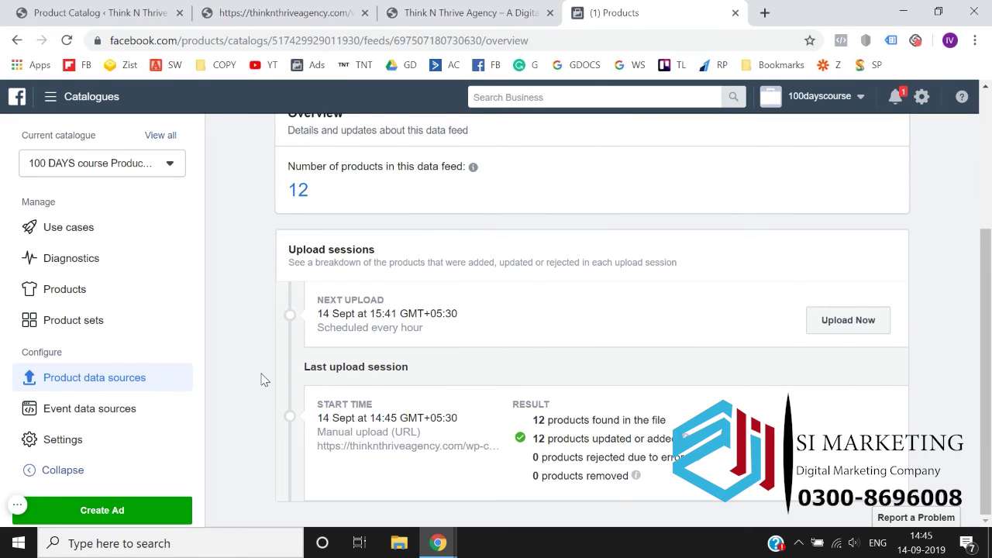
- Return to the catalogue's Diagnostics and reload the page to check for remaining issues after the feed update
click(106, 262)
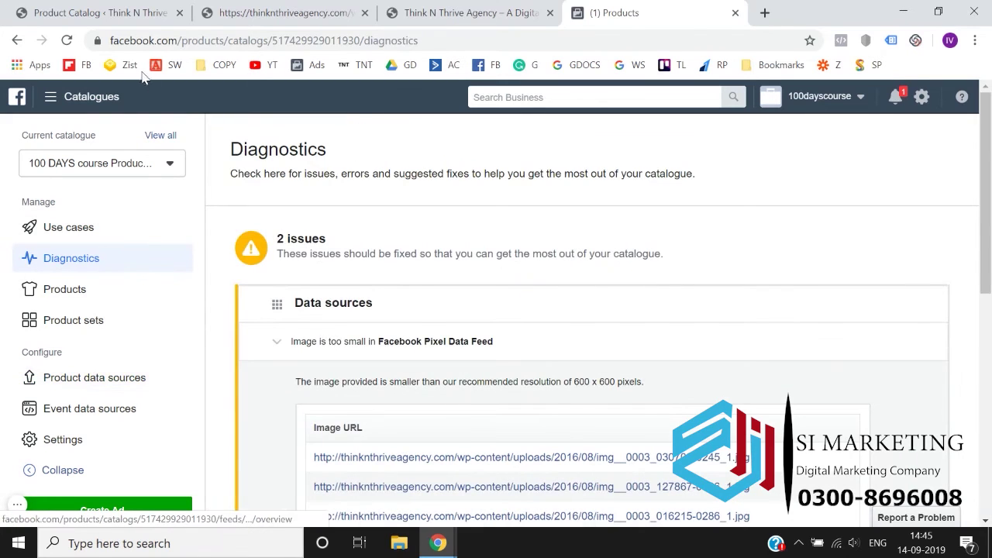
click(67, 40)
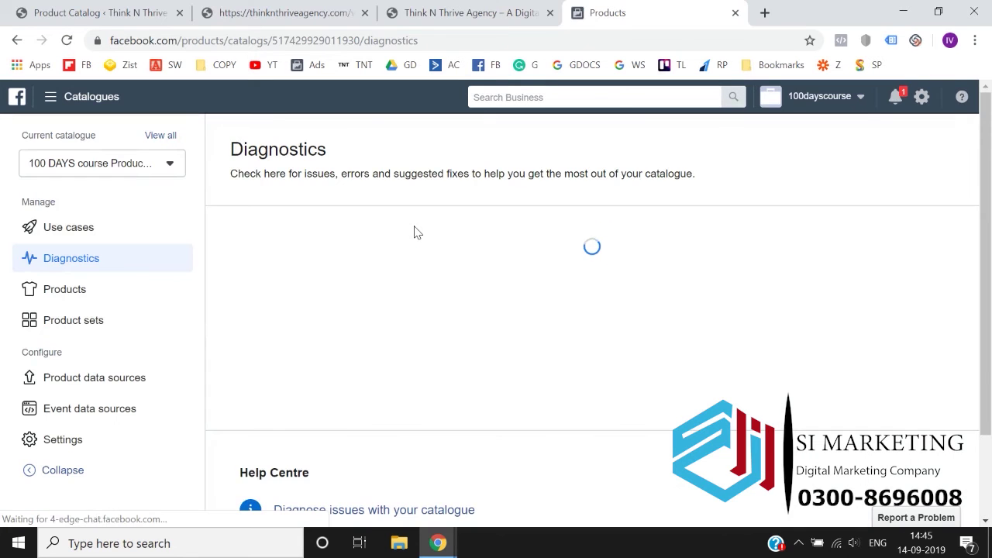
scroll(415, 232, down, 2)
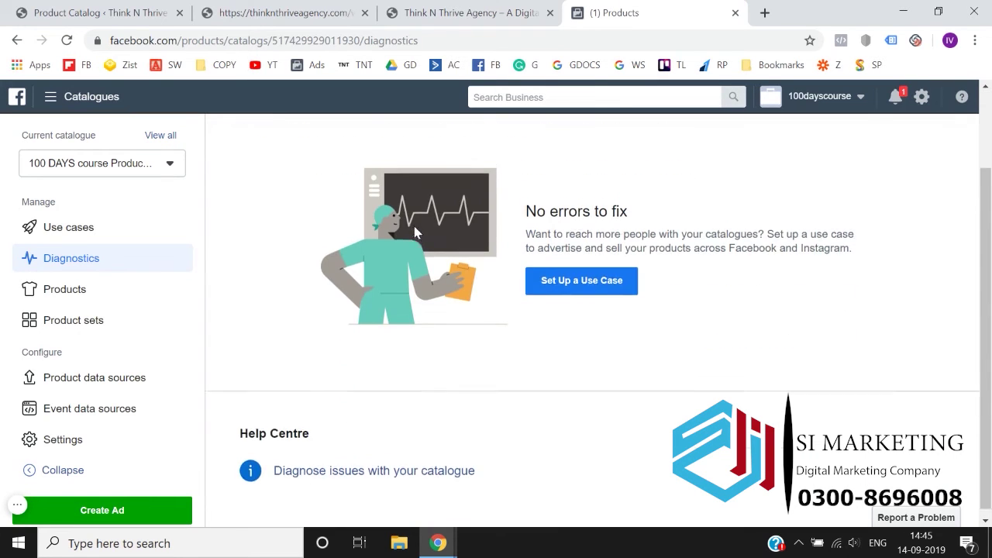
scroll(545, 343, up, 2)
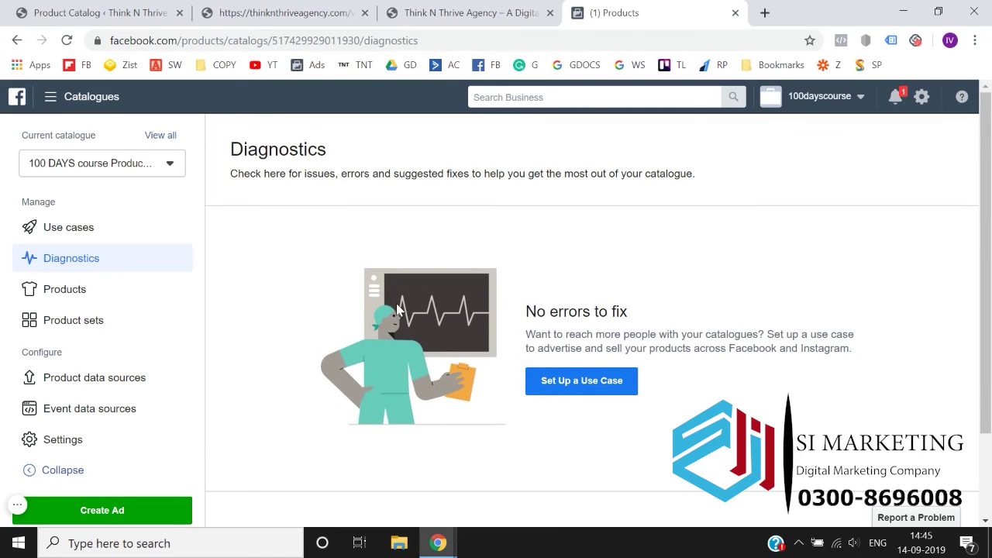
- Open the catalogue's Products page and review all the products imported from the feed
click(75, 297)
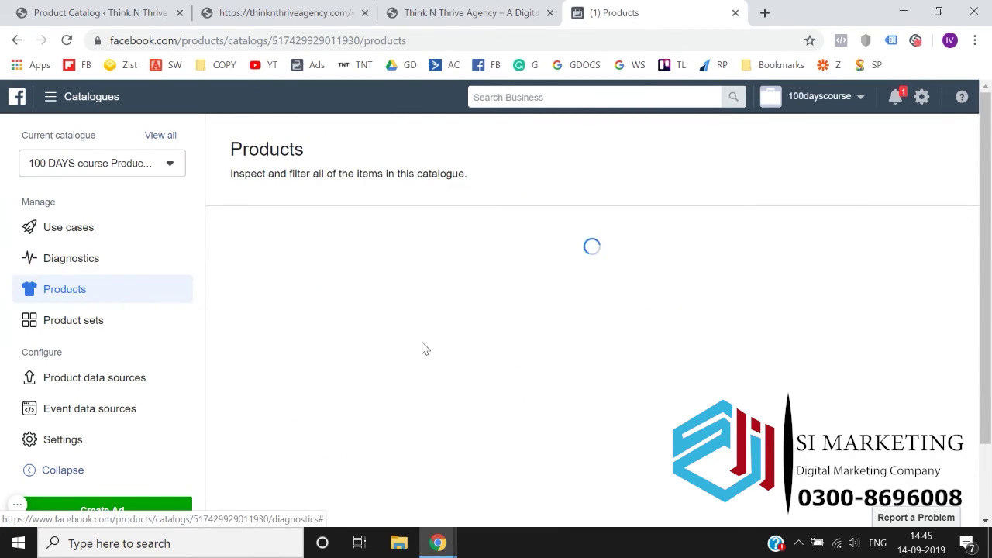
scroll(347, 429, down, 3)
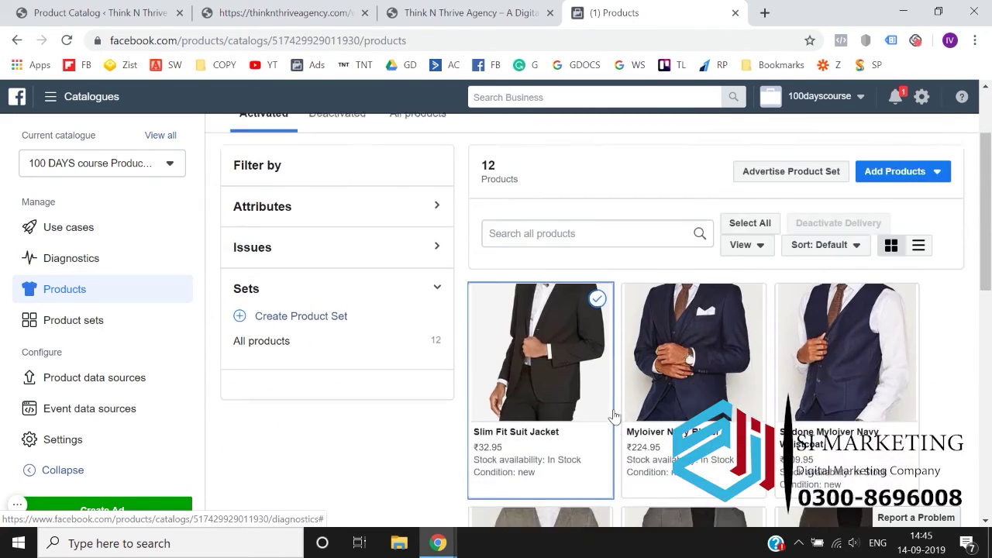
scroll(347, 429, down, 7)
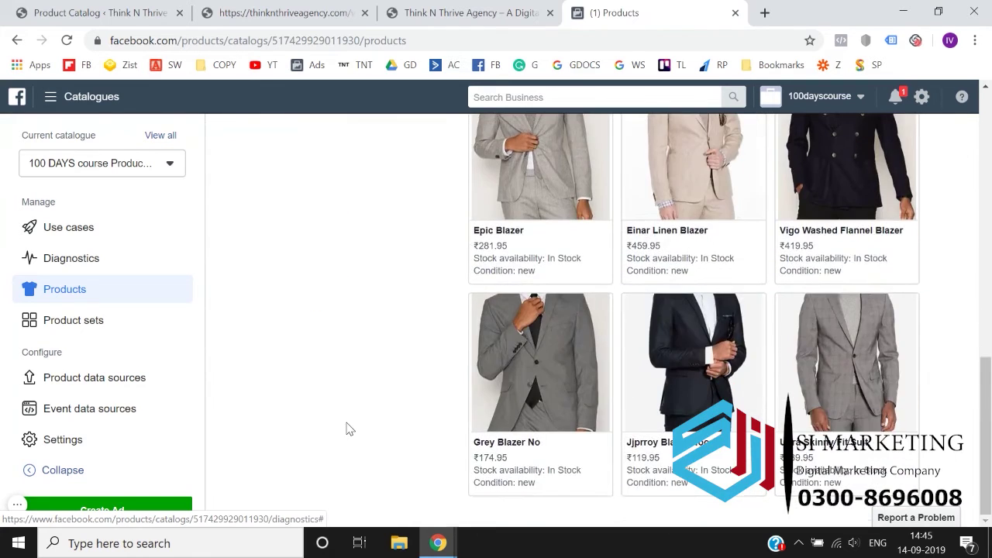
scroll(346, 428, up, 3)
scroll(346, 429, up, 1)
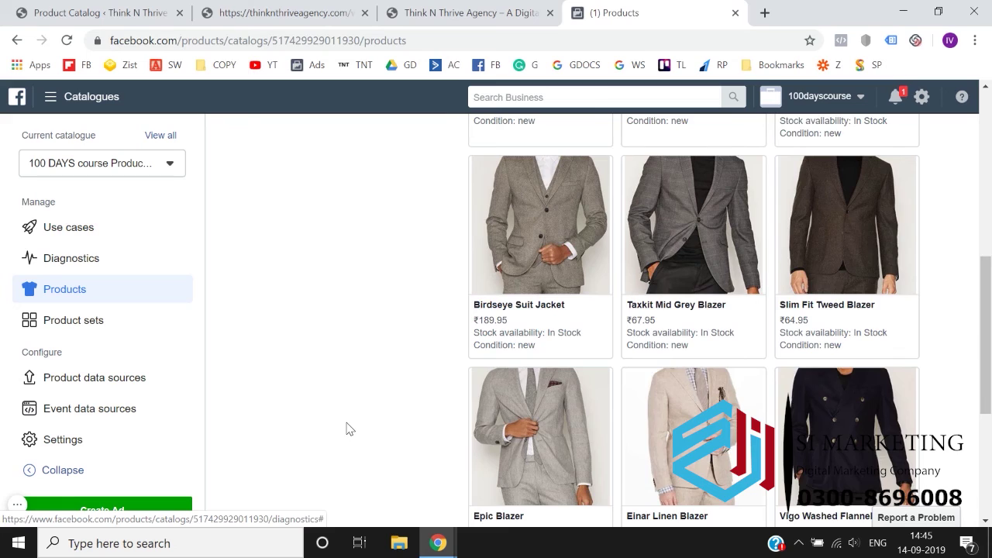
scroll(348, 428, up, 4)
scroll(348, 429, down, 2)
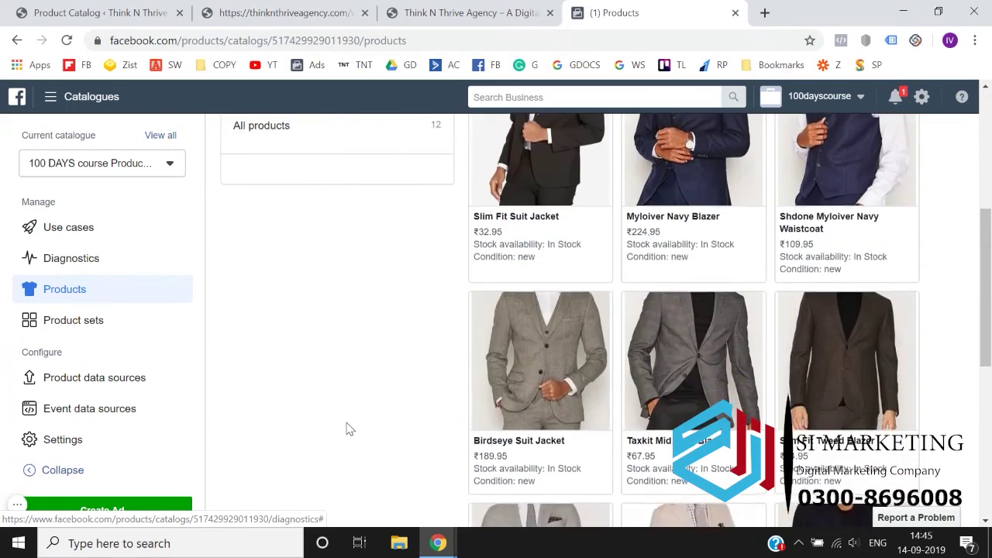
scroll(348, 429, down, 5)
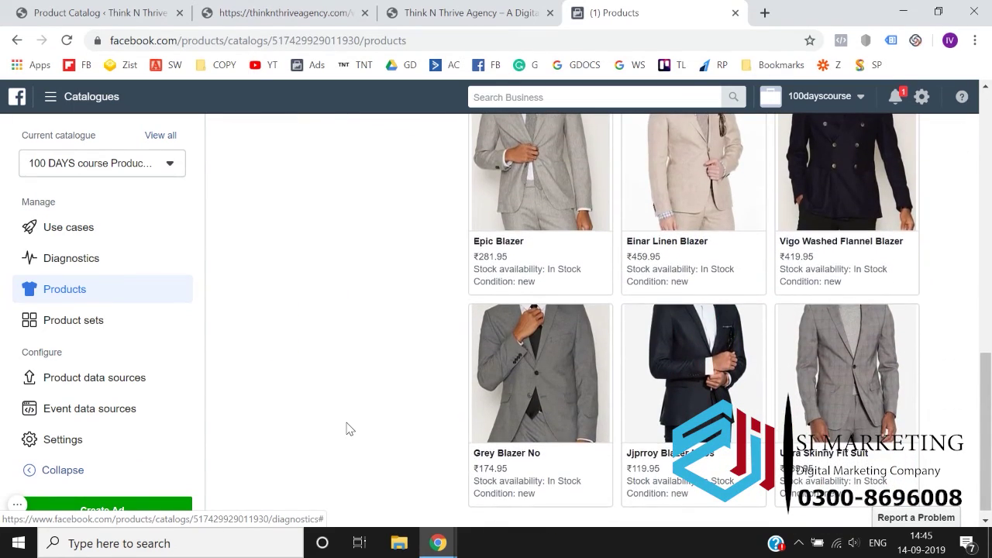
scroll(217, 405, down, 1)
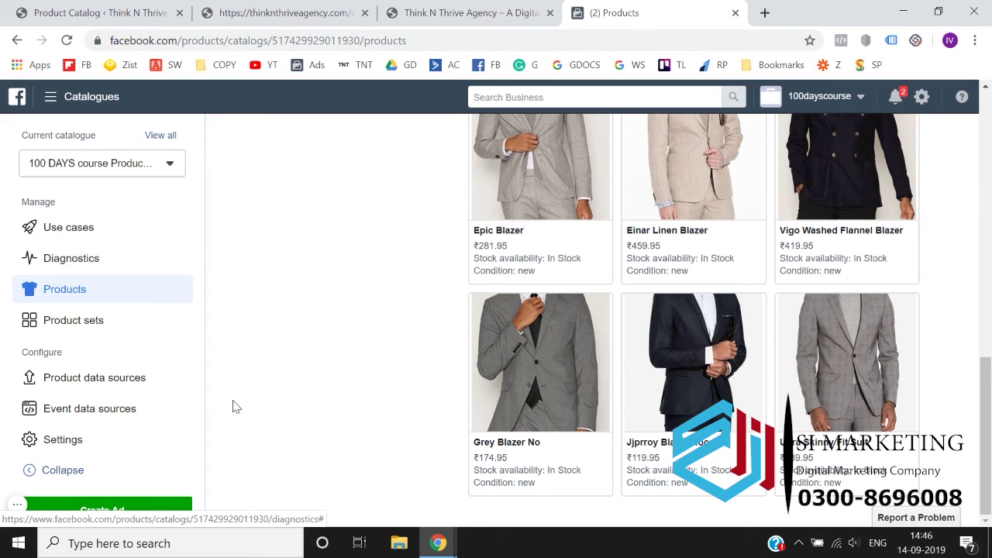
- Open the catalogue's event data sources and check the connected pixel's matched events and diagnostics status
click(117, 421)
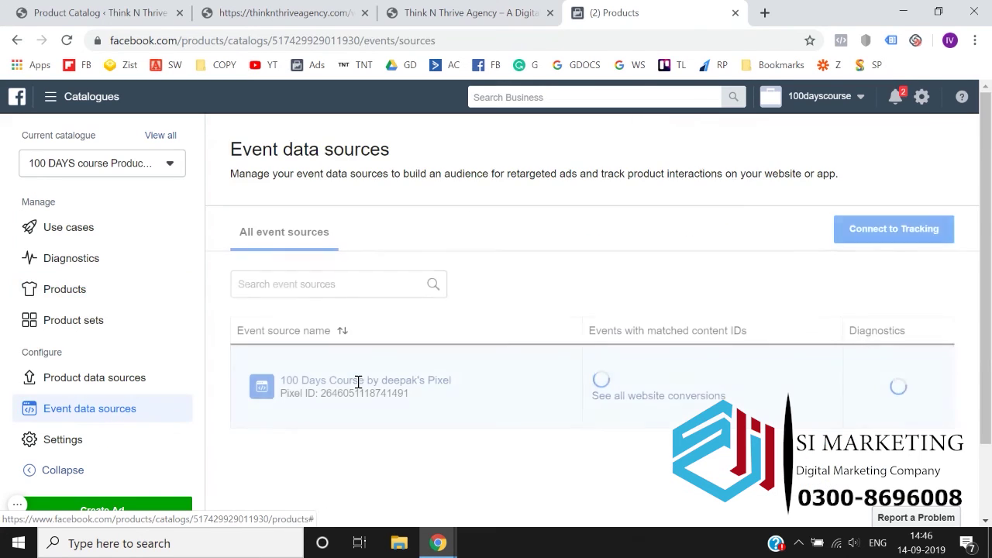
scroll(358, 381, down, 1)
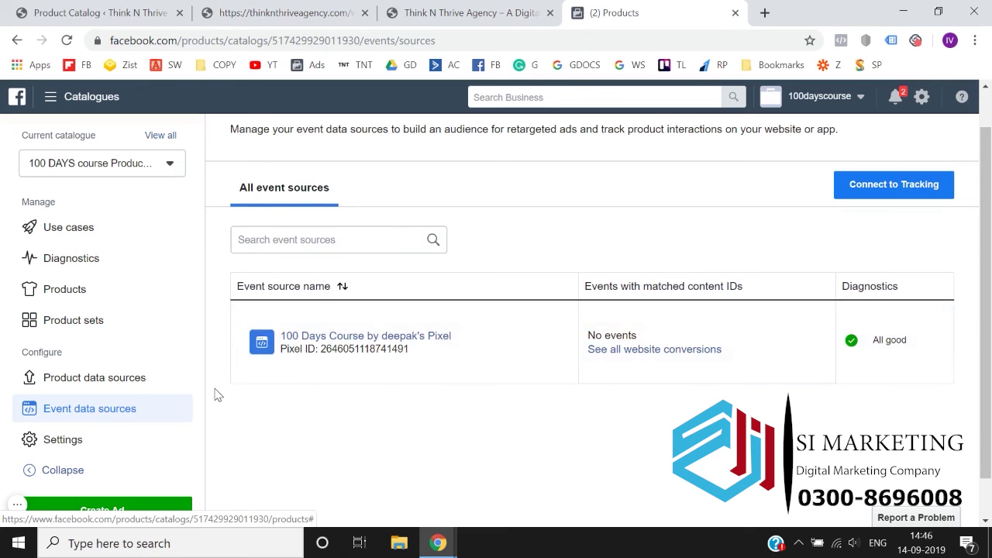
scroll(376, 434, up, 1)
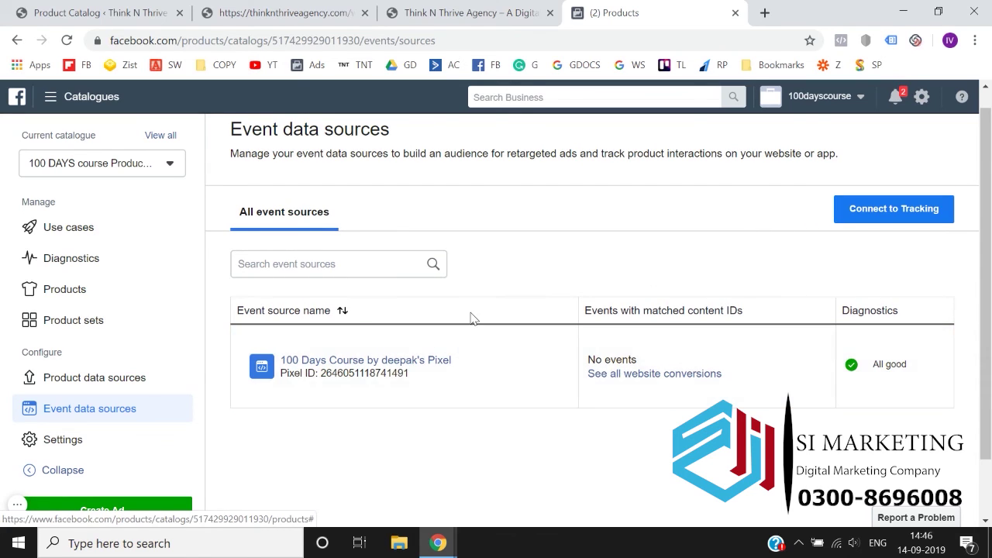
- Open the Think N Thrive Agency storefront in a new tab and go to the Ultra Skinny Fit Suit product page
click(292, 7)
click(101, 13)
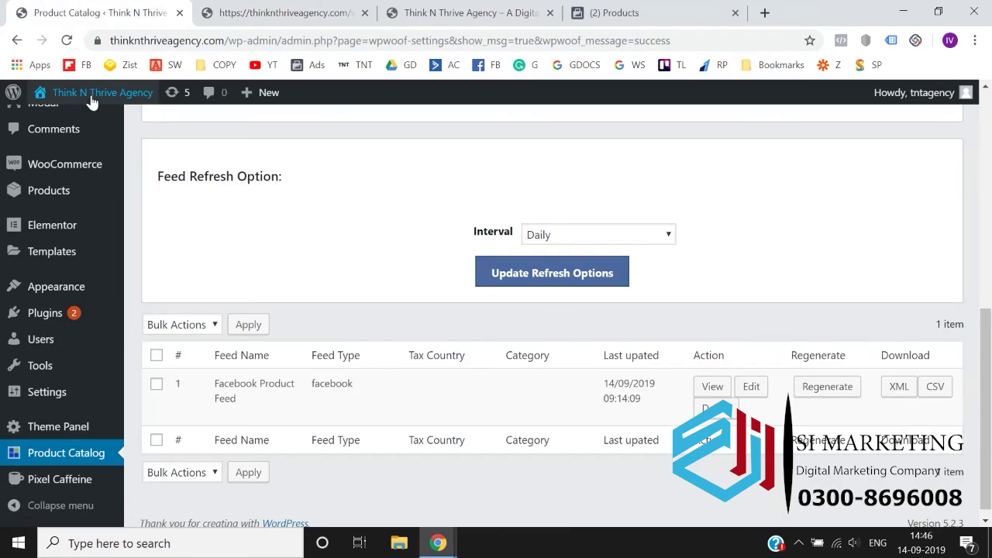
mouse_move(88, 96)
right_click(68, 124)
click(86, 134)
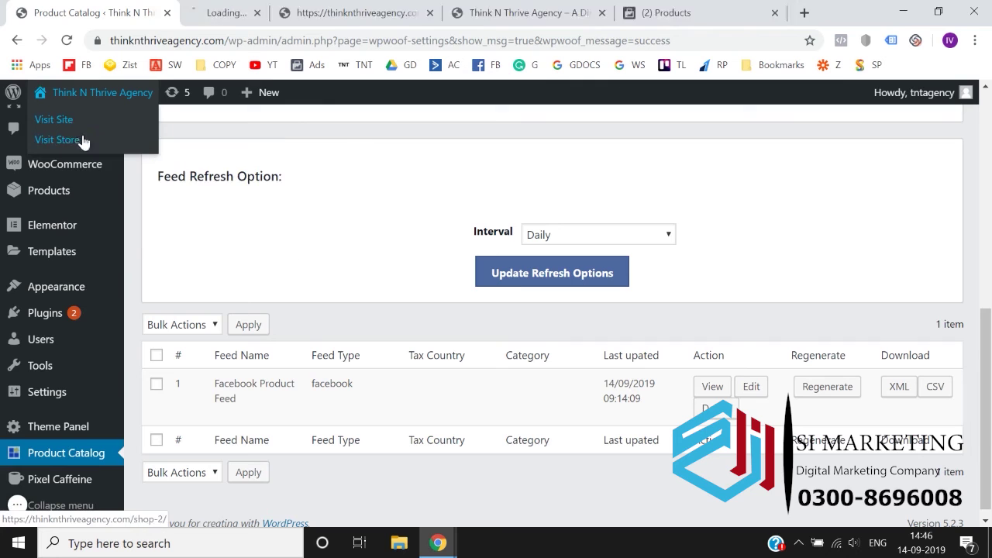
click(258, 9)
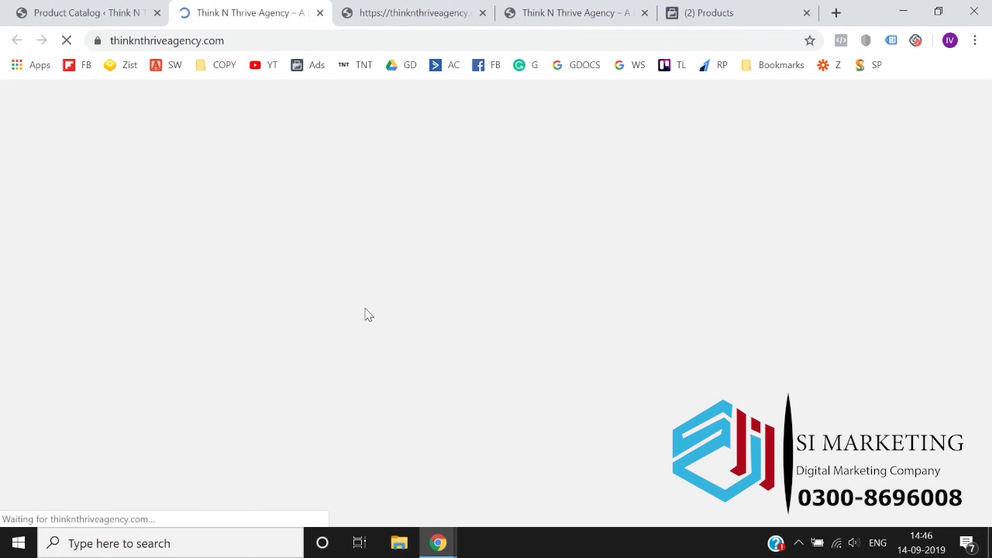
scroll(368, 315, down, 9)
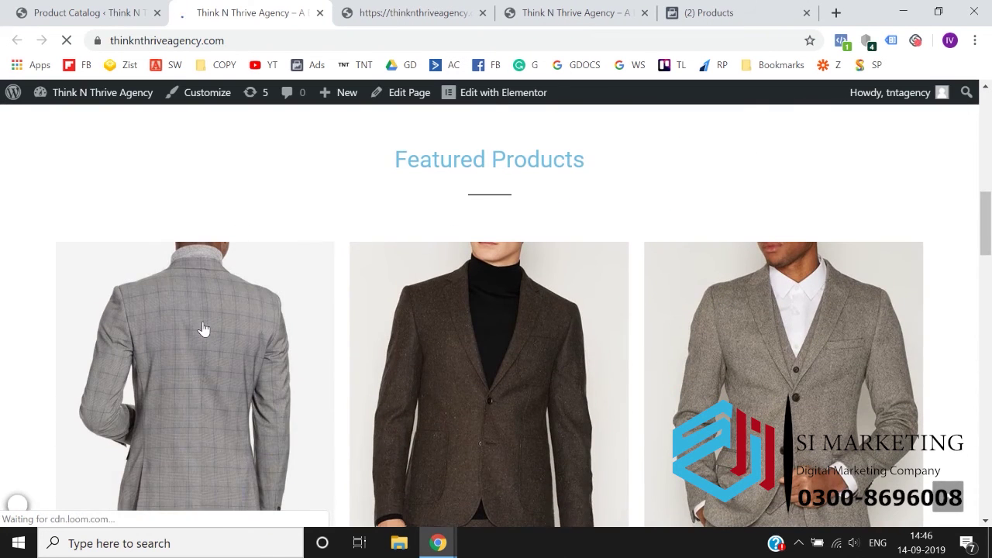
click(241, 321)
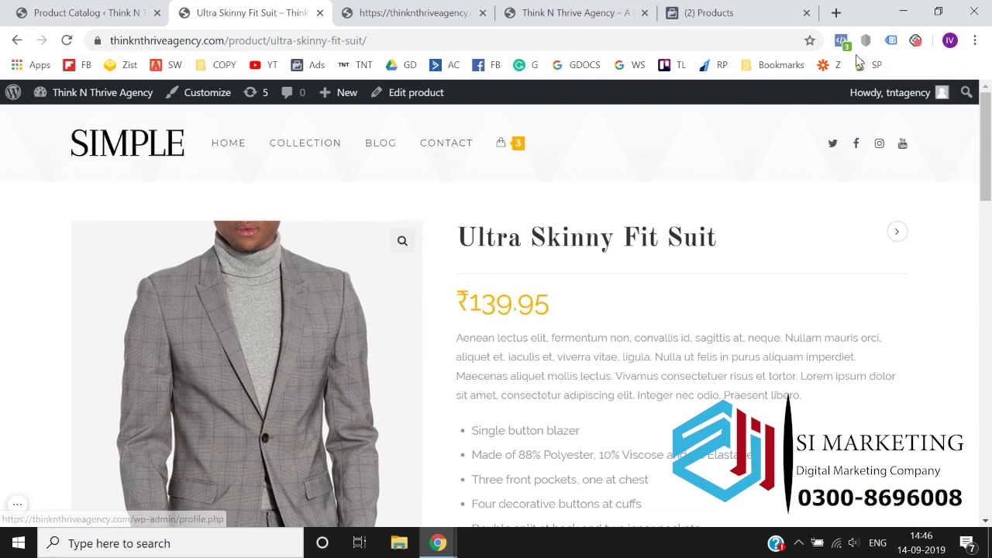
- Inspect the ViewContent event details for the product page in Facebook Pixel Helper
click(841, 39)
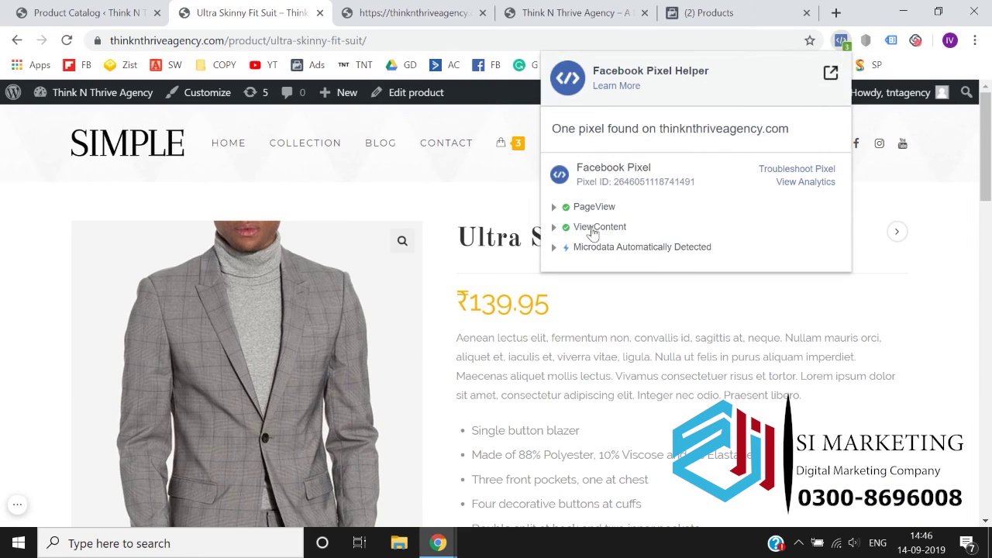
click(555, 227)
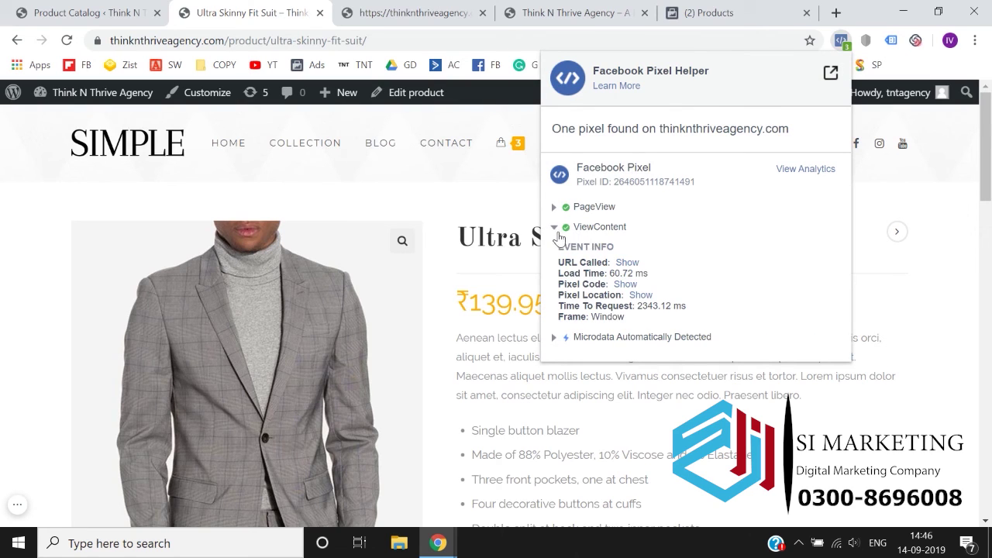
double_click(553, 227)
click(553, 228)
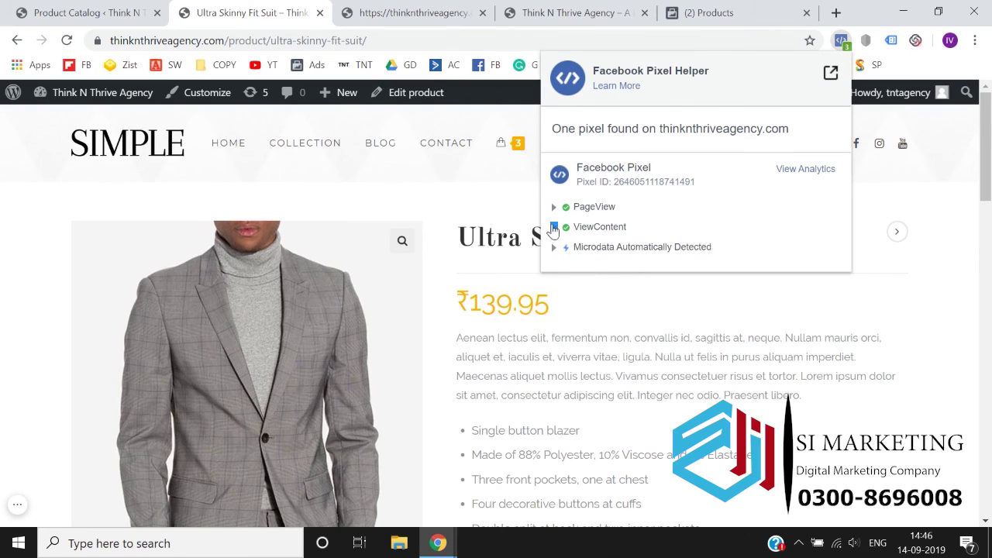
click(553, 227)
click(554, 227)
click(553, 228)
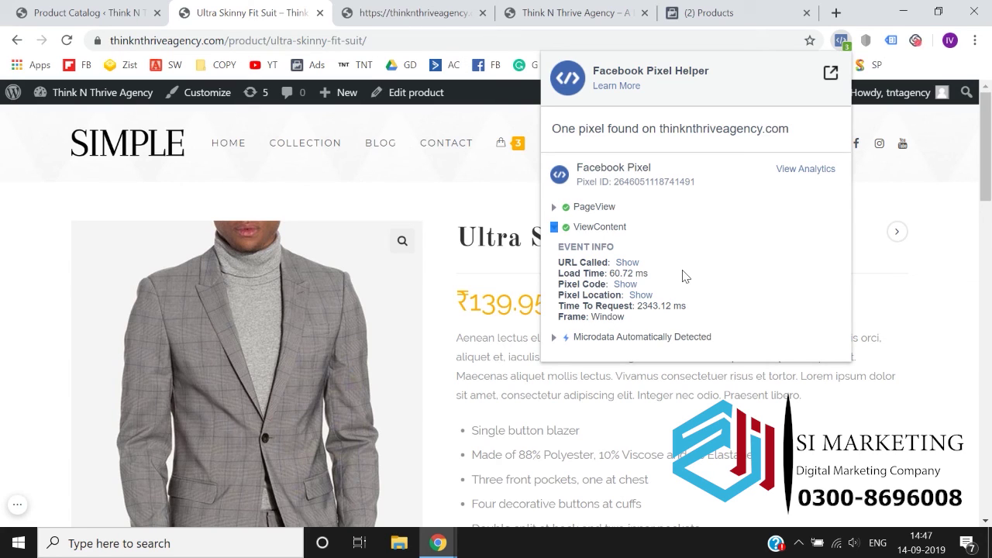
click(628, 437)
- Return to the Facebook catalogue and review the available and unfinished options under Use cases
click(571, 11)
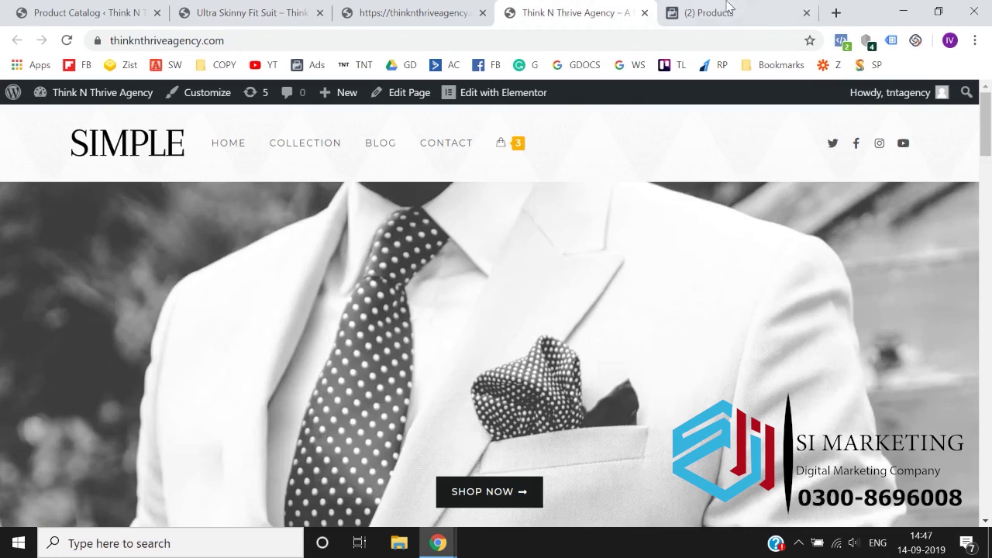
click(727, 9)
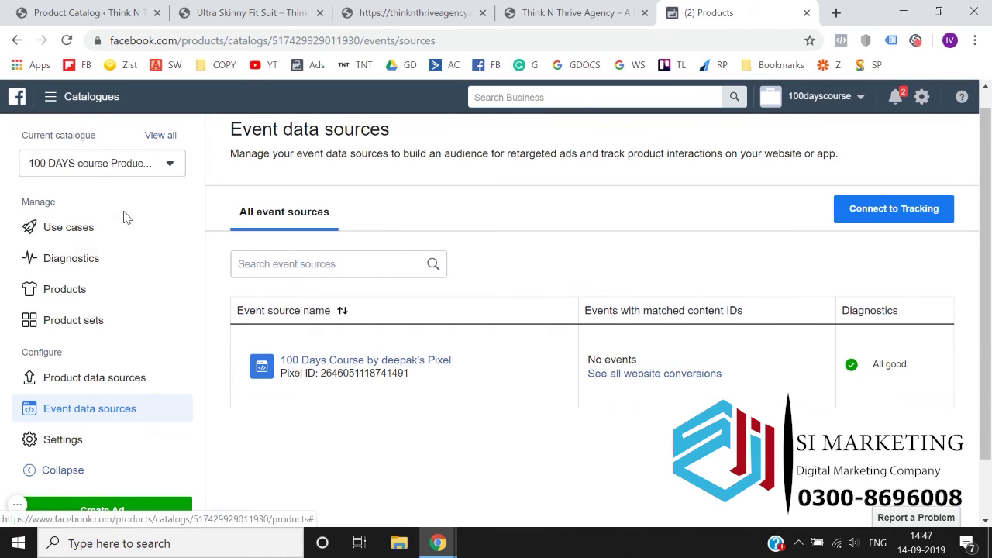
click(111, 232)
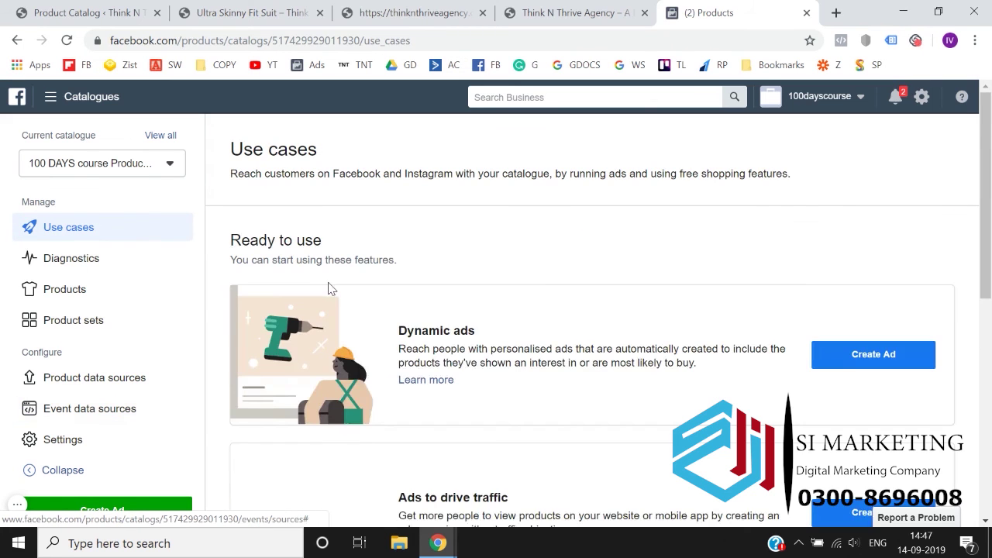
scroll(432, 281, down, 2)
scroll(474, 287, down, 4)
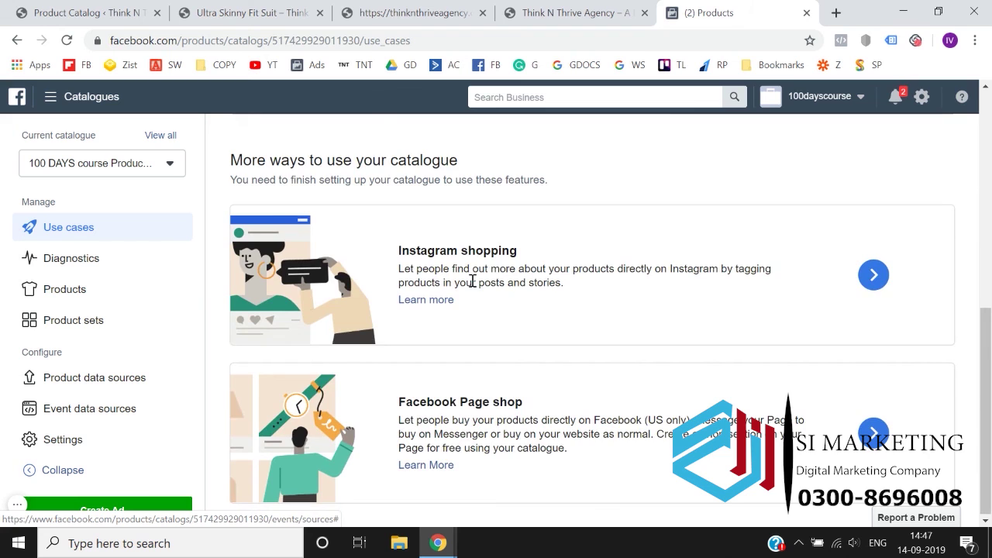
scroll(471, 281, up, 6)
- Check the catalogue's Diagnostics for errors and look through the activated items on the Products page
click(116, 259)
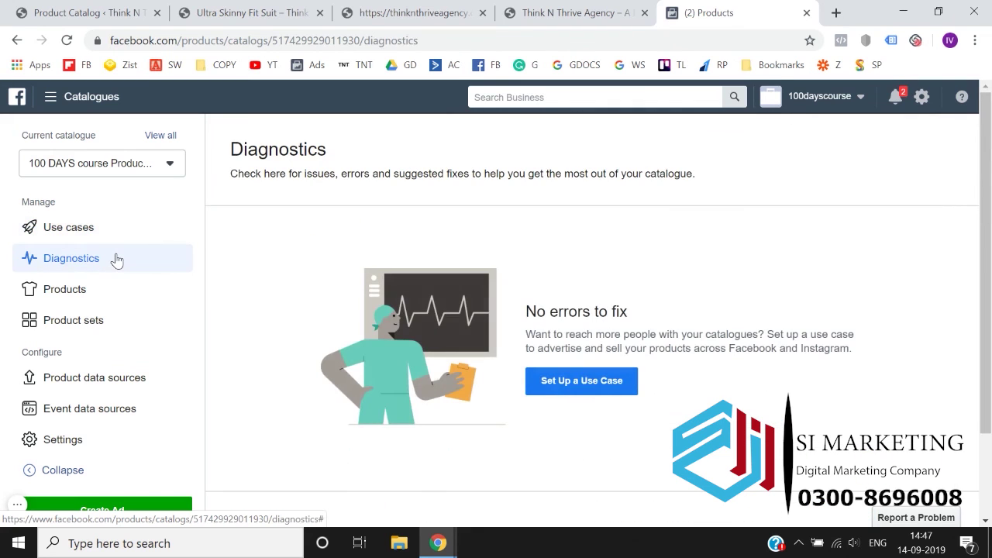
click(101, 295)
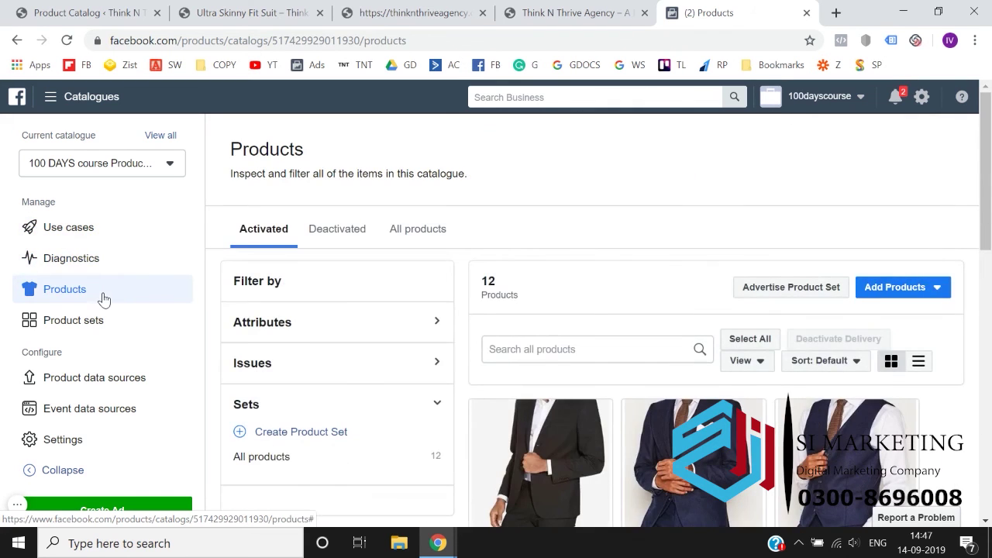
click(97, 264)
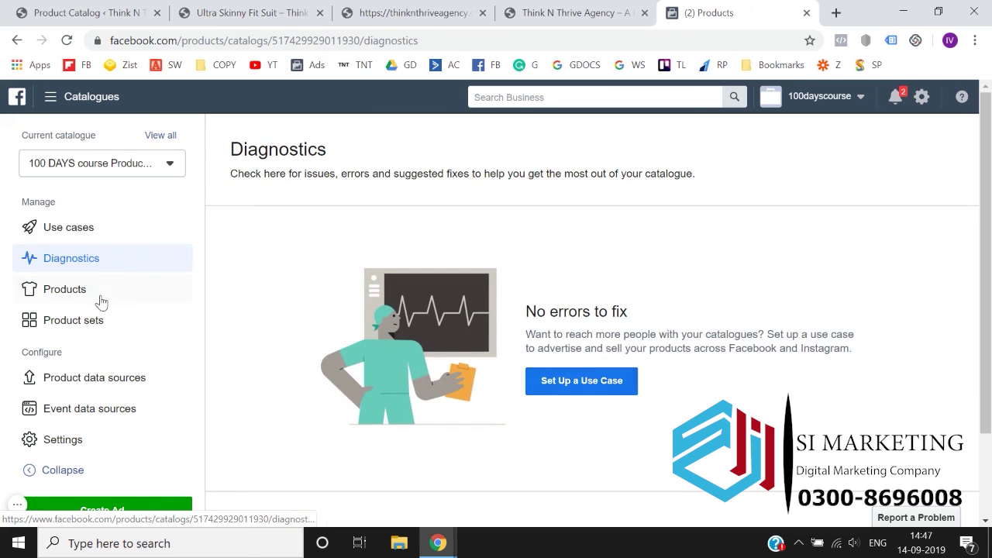
click(92, 295)
scroll(442, 361, down, 5)
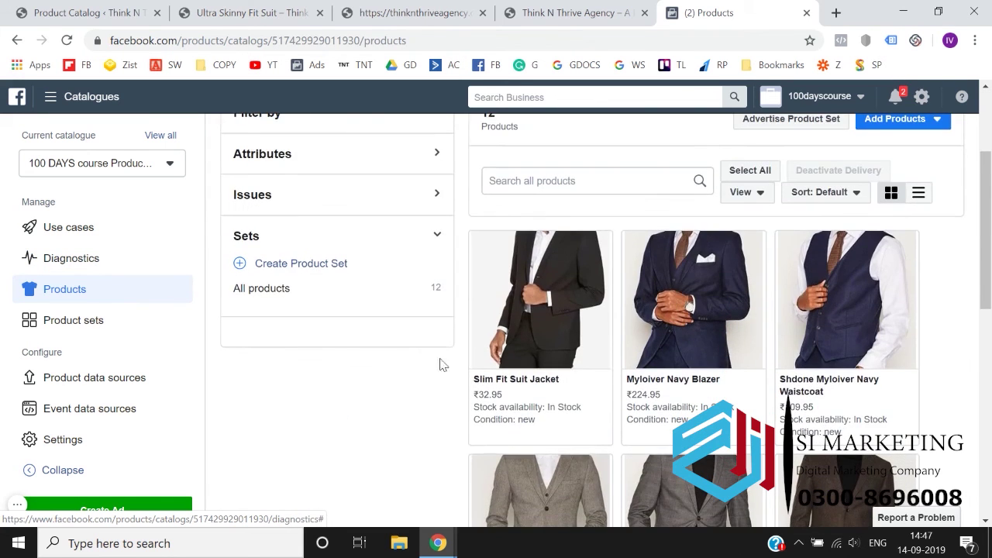
scroll(578, 375, down, 5)
scroll(577, 376, up, 9)
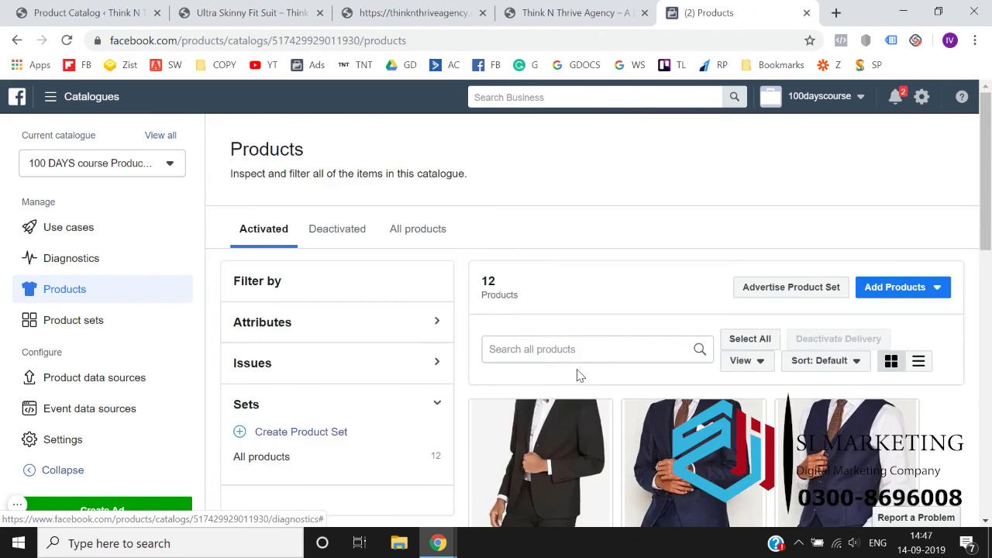
scroll(578, 376, down, 1)
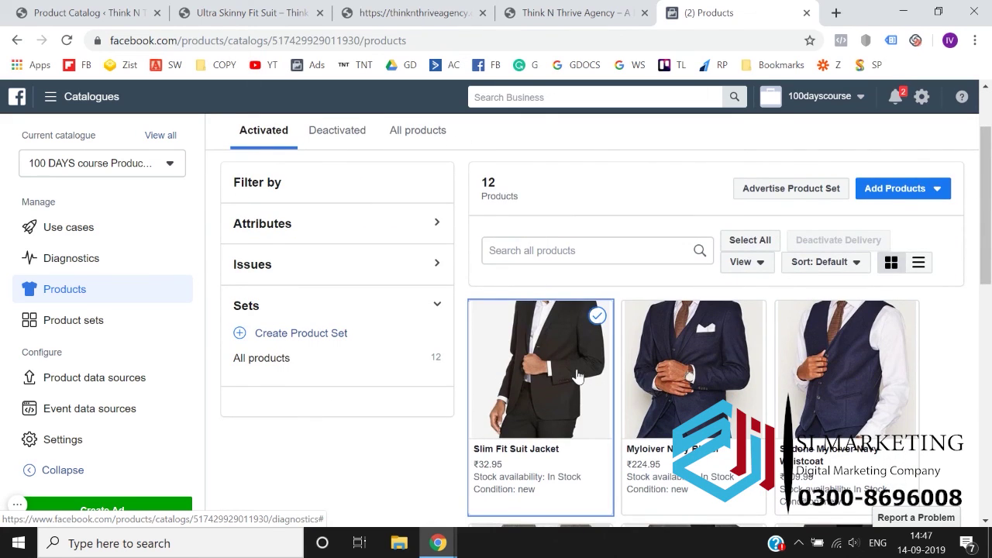
- Review the catalogue's product sets, product data sources and event data sources
click(150, 327)
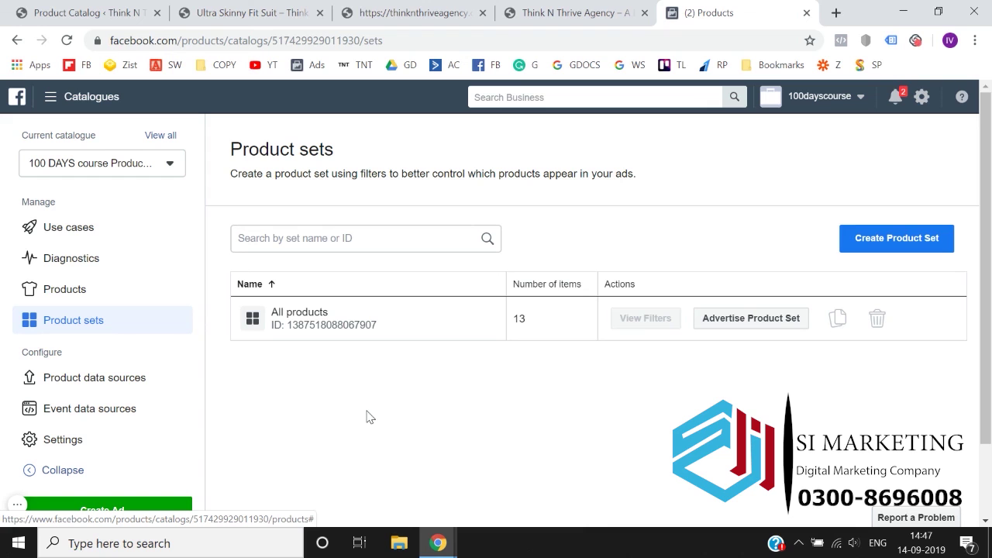
click(133, 381)
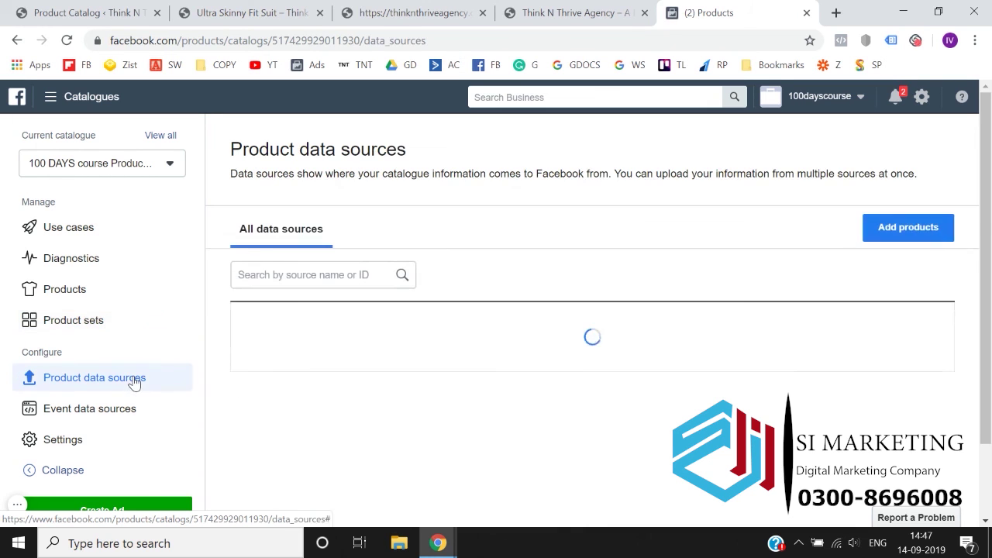
scroll(357, 390, down, 1)
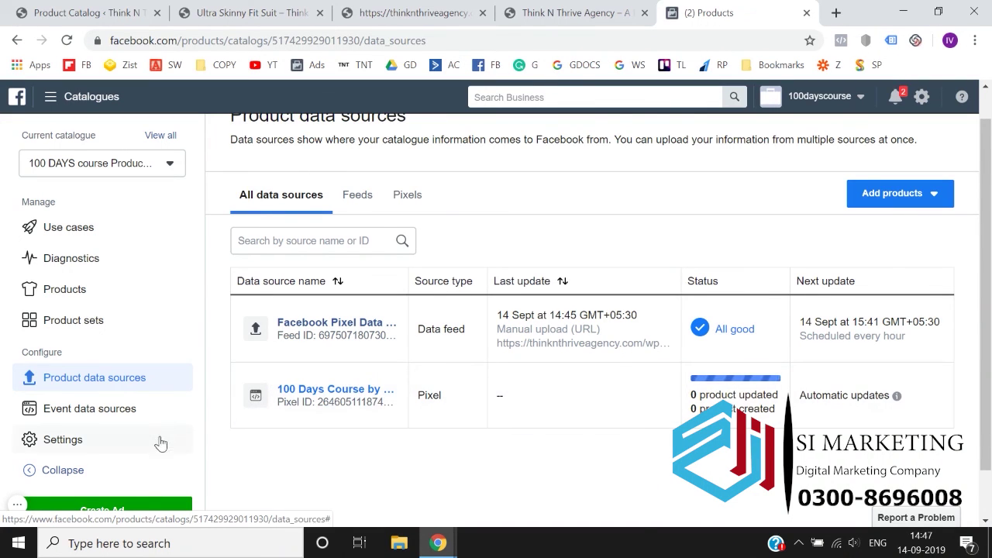
click(133, 406)
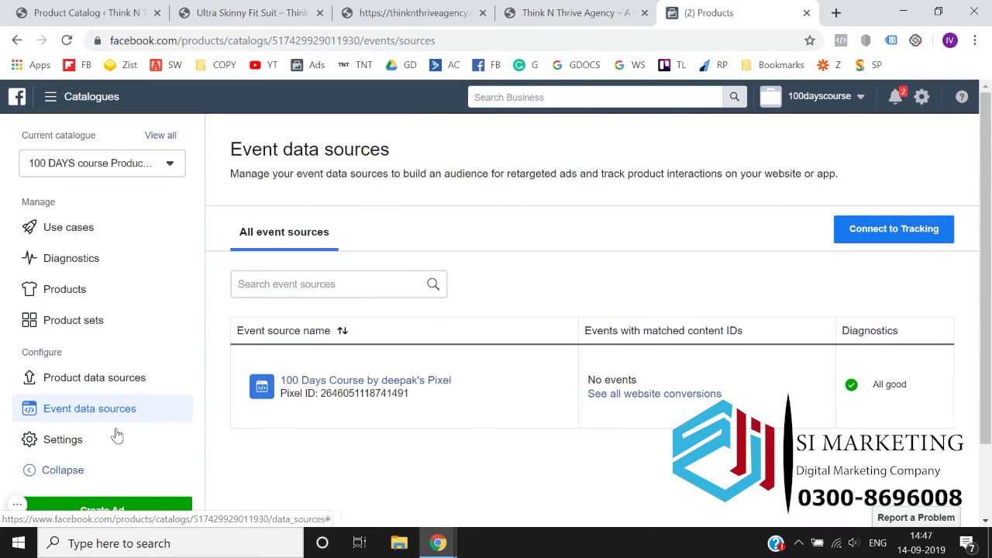
click(106, 442)
click(115, 422)
click(109, 388)
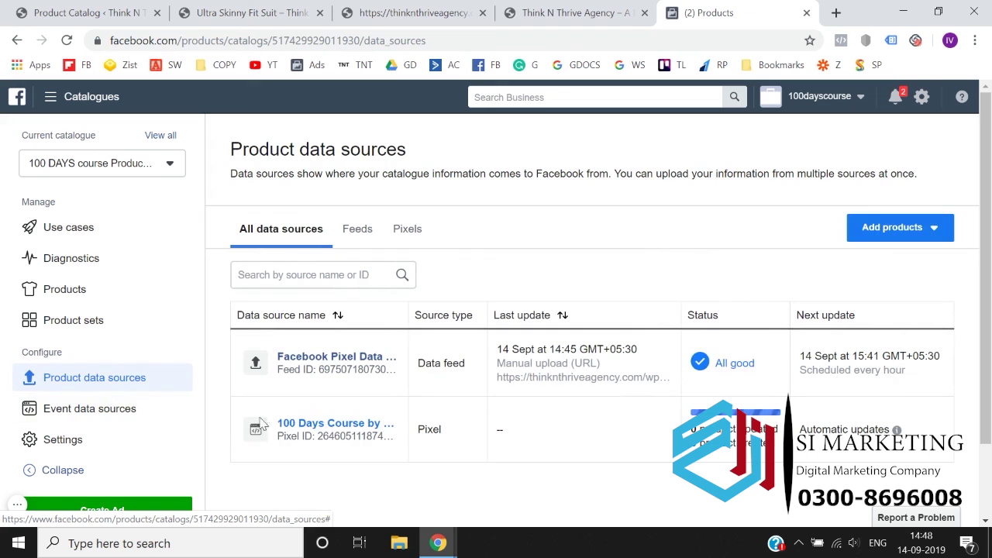
drag(131, 348, 104, 326)
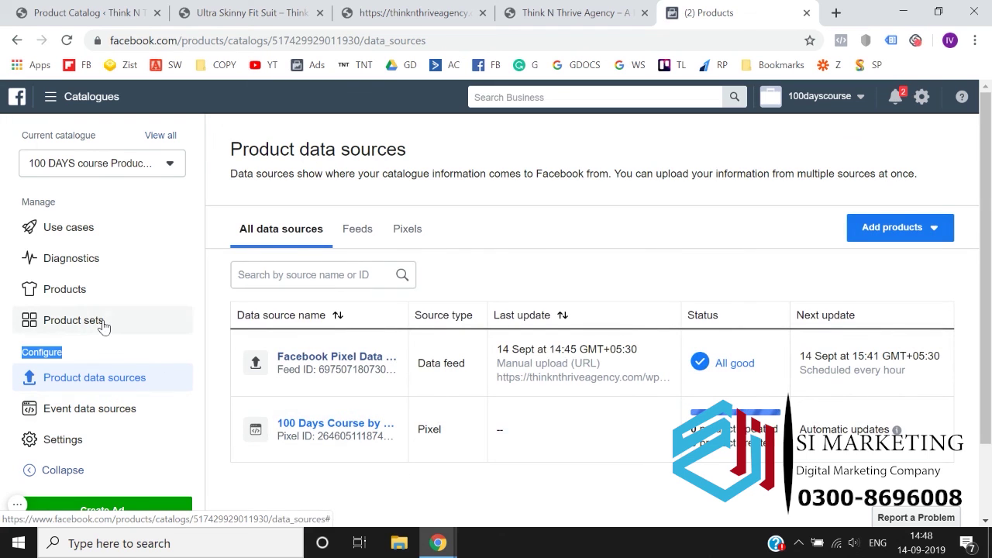
click(103, 327)
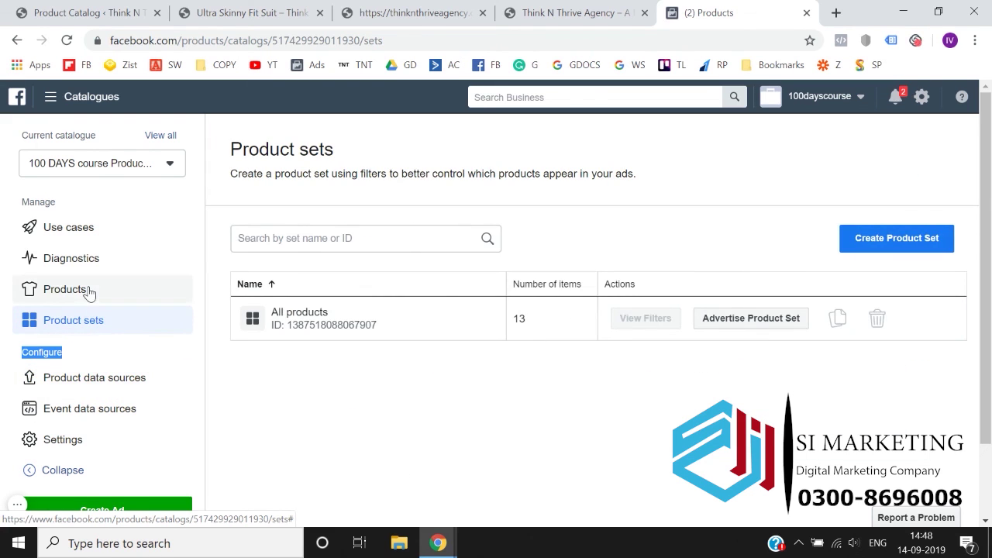
click(88, 290)
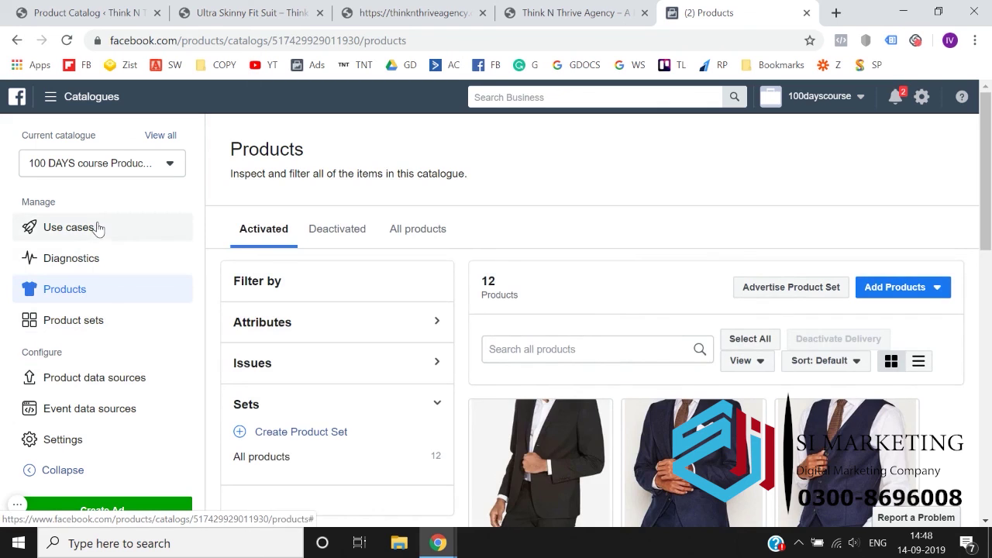
click(98, 228)
click(91, 272)
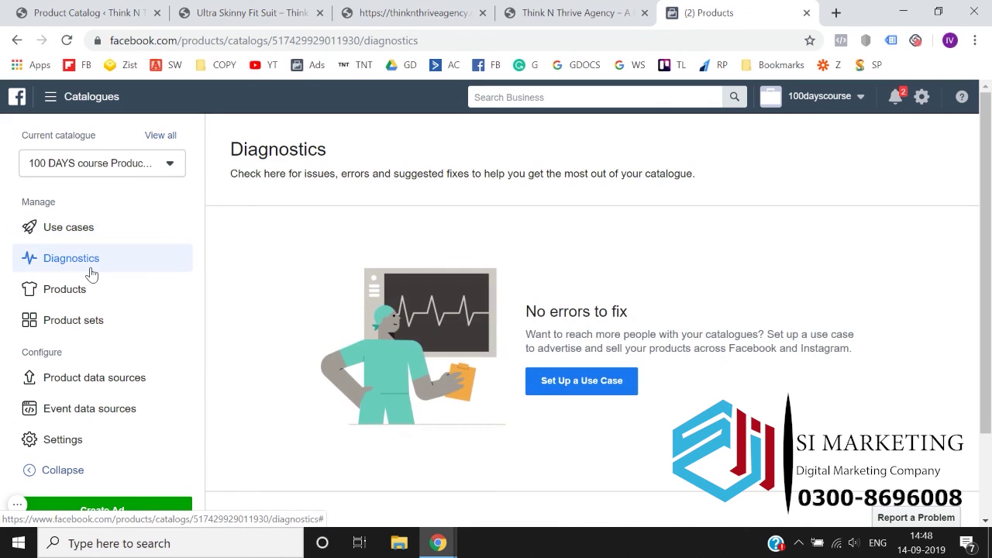
click(83, 301)
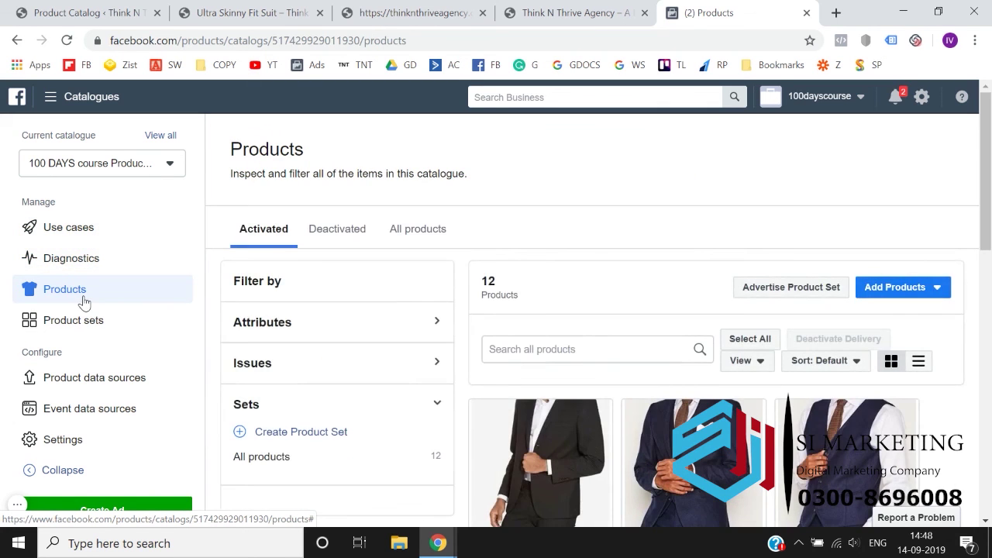
click(87, 328)
click(96, 298)
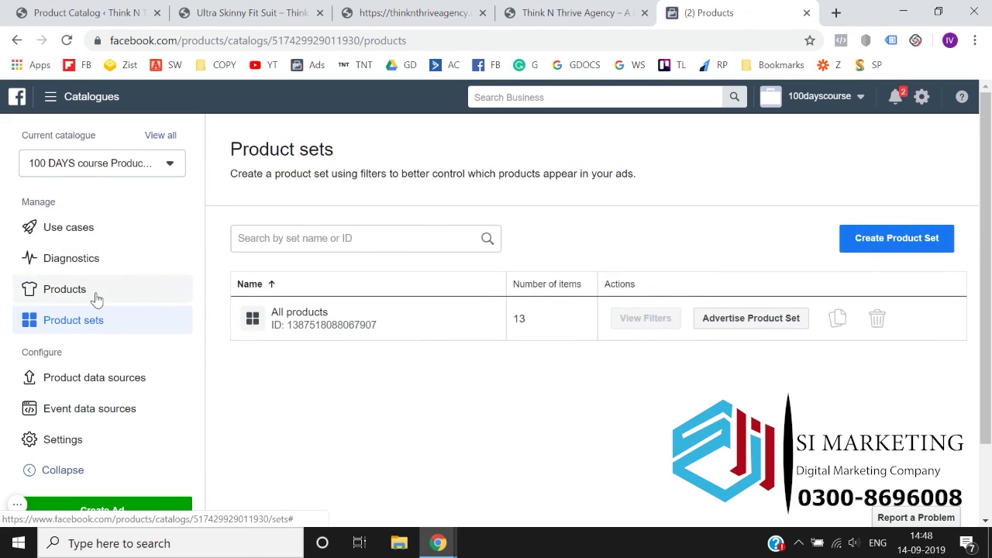
click(98, 275)
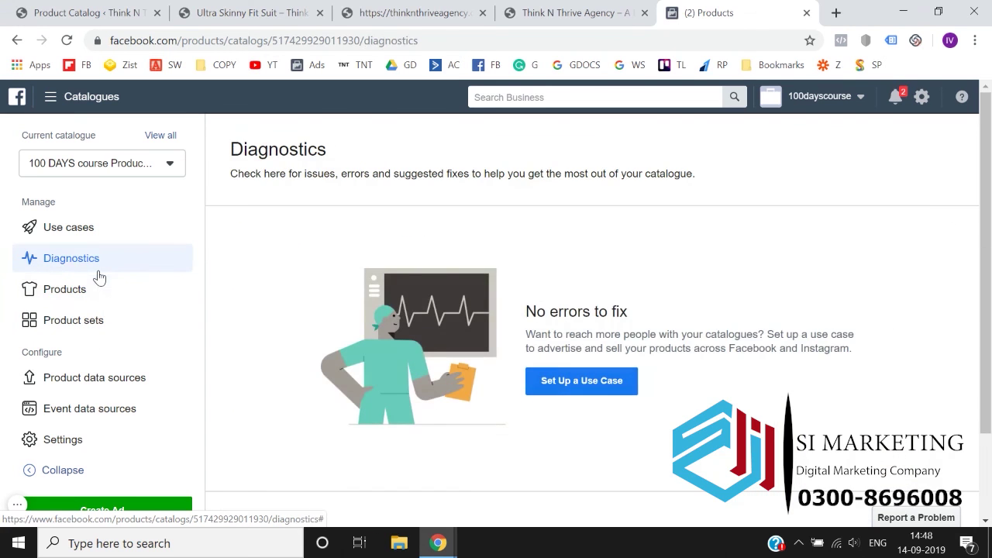
click(97, 239)
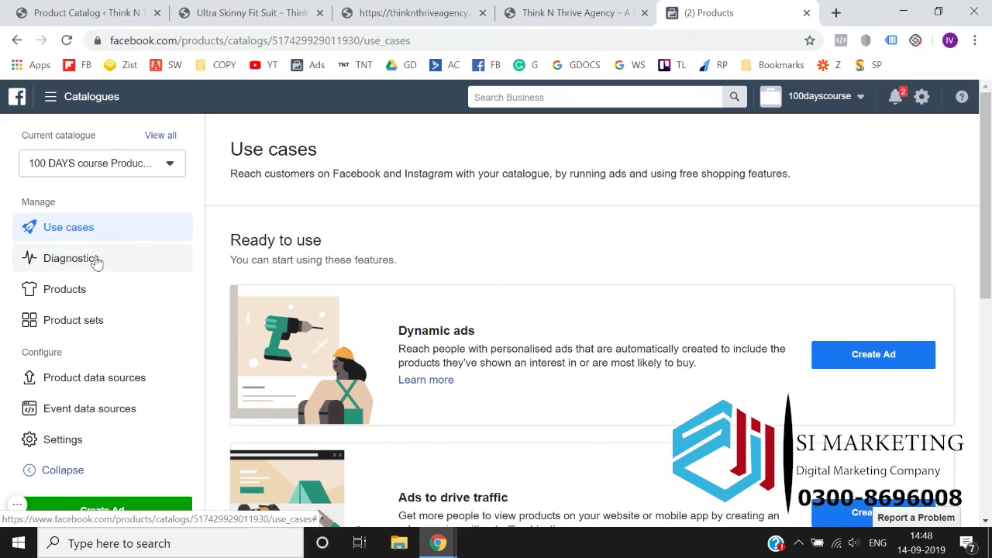
click(95, 260)
click(19, 508)
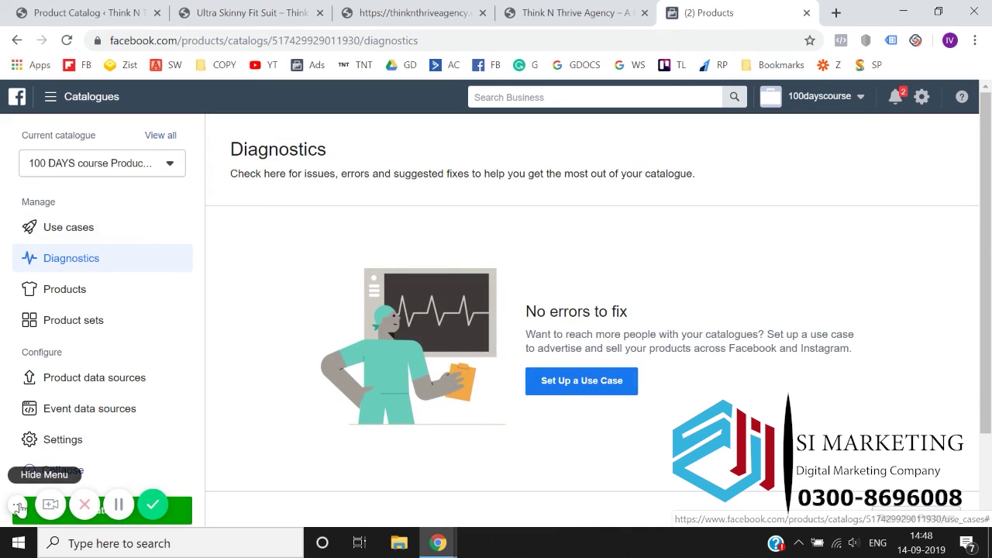